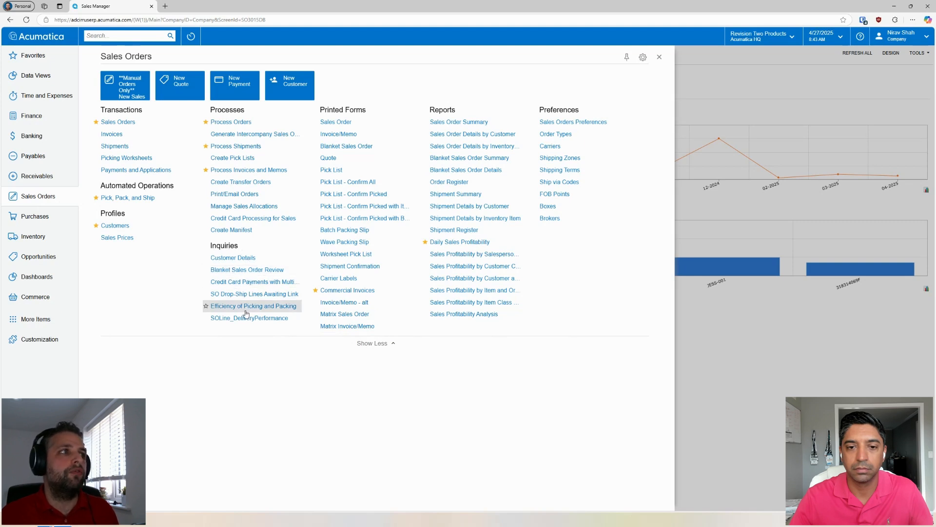
# Open the Customer Details inquiry and load the first listed customer's documents for the PRODWHOLE - Acumatica HQ branch
pyautogui.click(245, 263)
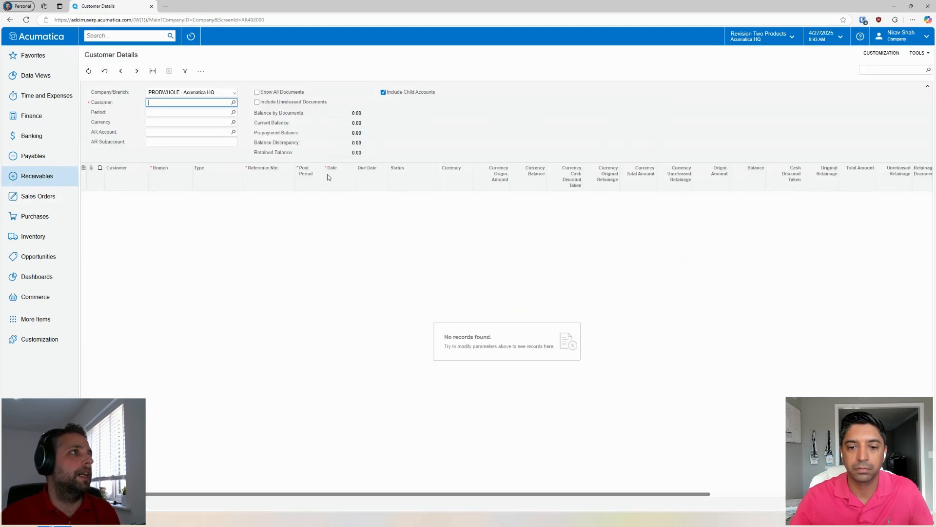
pyautogui.click(234, 92)
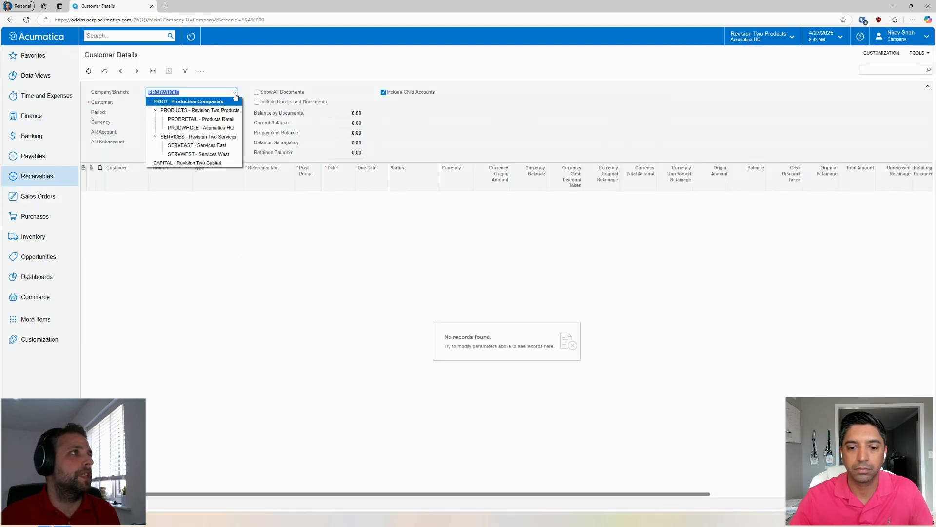
pyautogui.click(195, 127)
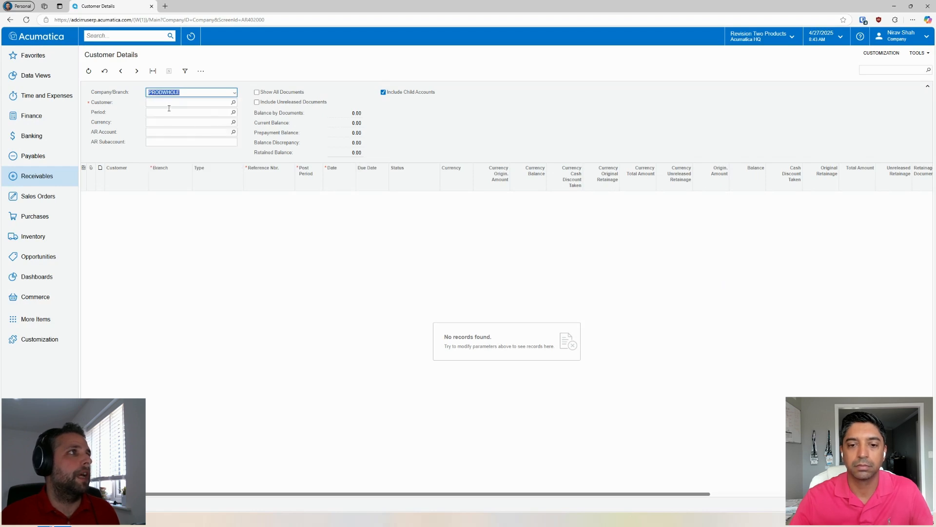
pyautogui.click(202, 103)
pyautogui.click(233, 102)
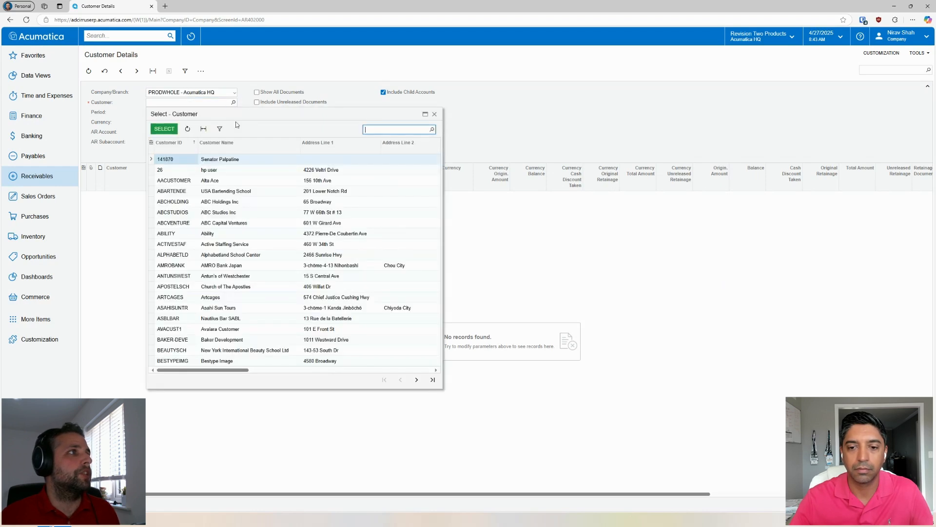
pyautogui.click(163, 130)
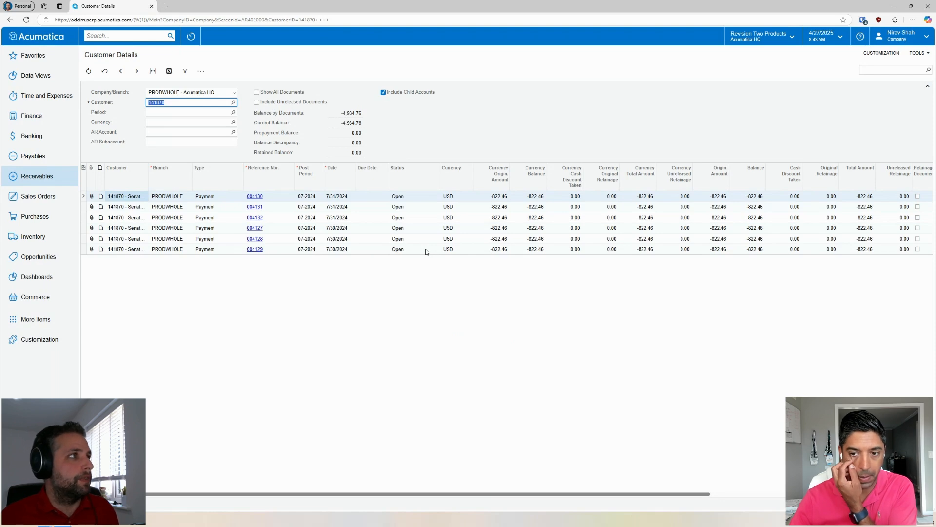
# Look over the available inventory screens and open the Generic Inquiry customization screen
pyautogui.click(34, 236)
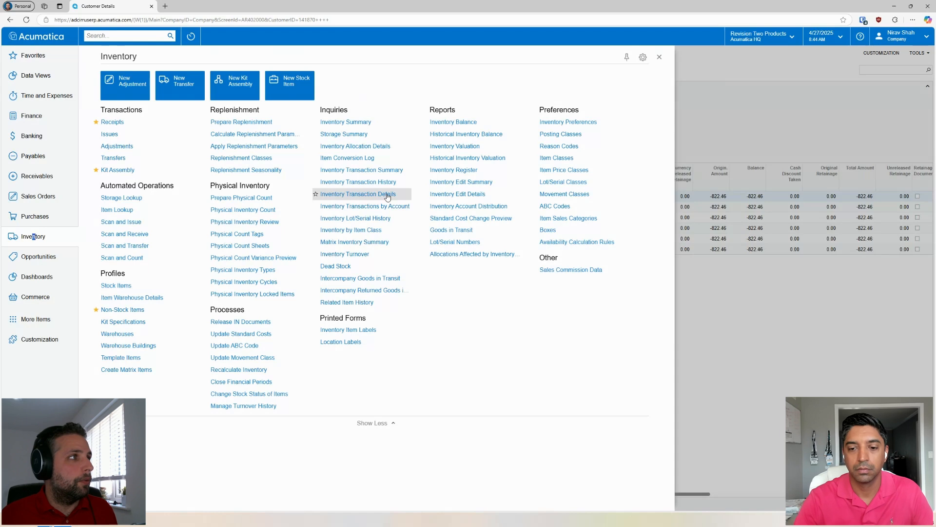
pyautogui.click(38, 345)
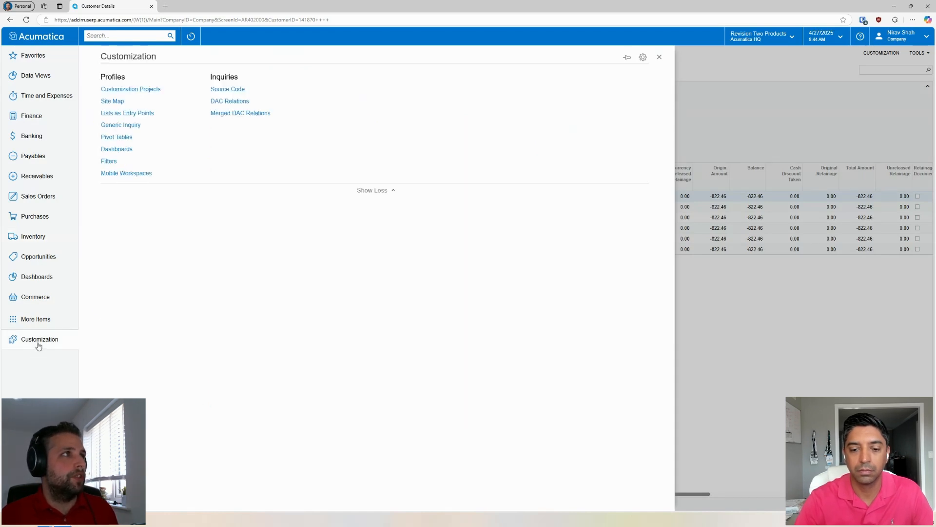
pyautogui.click(126, 126)
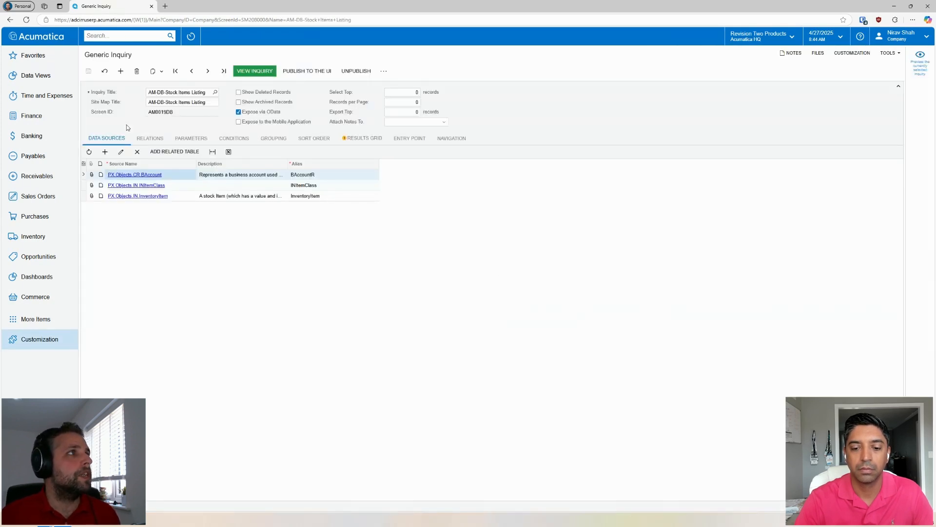
# Browse the existing inquiry titles in an enlarged selector with wider Inquiry Title and Site Map Title columns, leaving the current inquiry selected
pyautogui.click(215, 92)
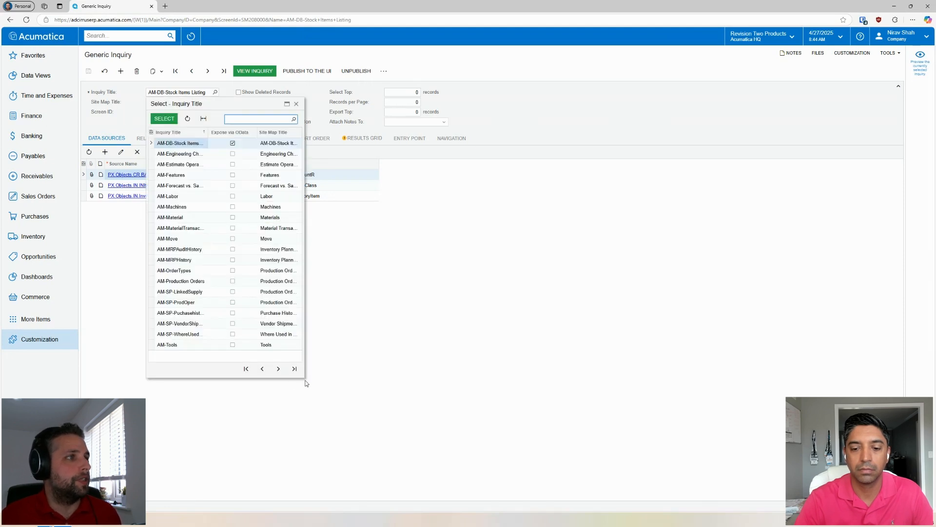
pyautogui.moveTo(304, 377); pyautogui.dragTo(482, 443)
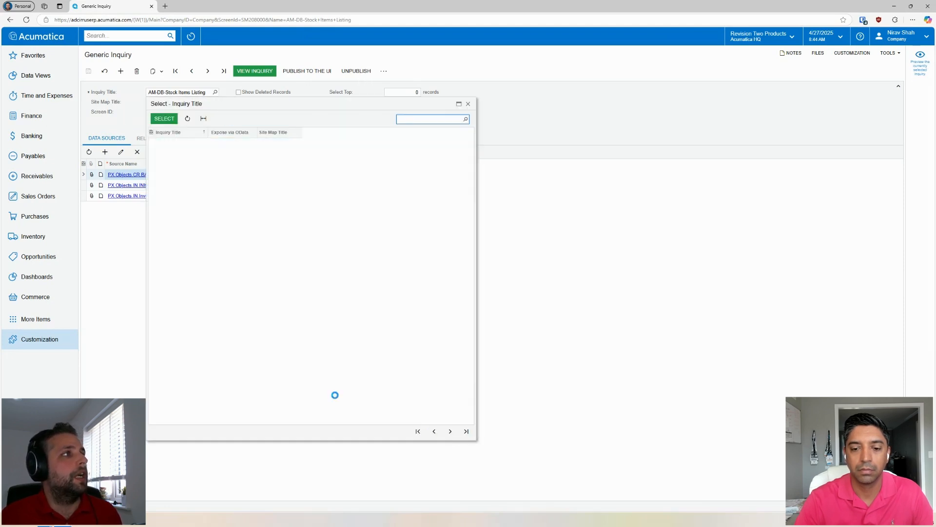
pyautogui.moveTo(301, 132); pyautogui.dragTo(354, 132)
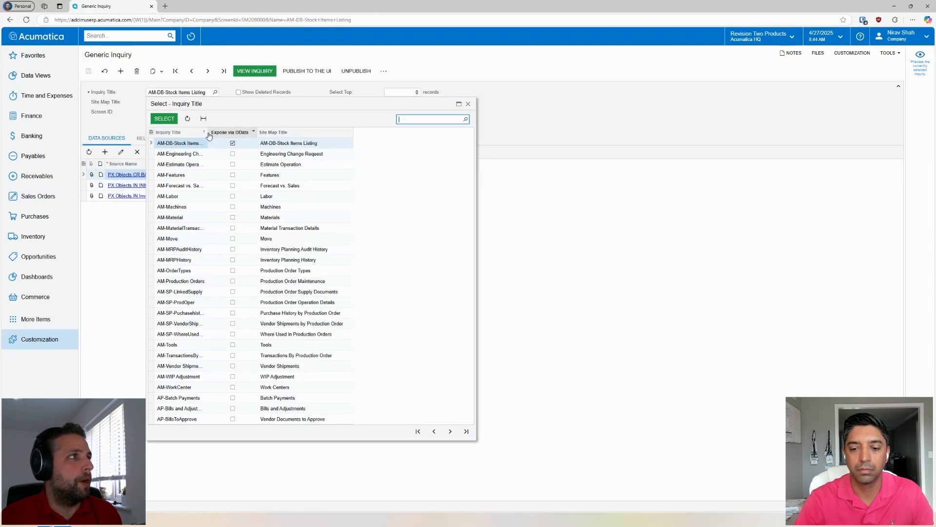
pyautogui.moveTo(209, 136); pyautogui.dragTo(261, 134)
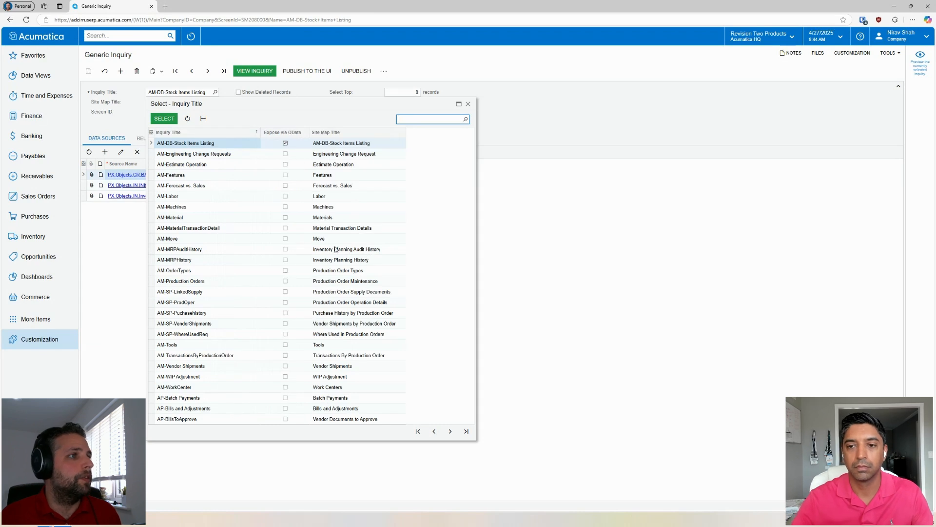
pyautogui.click(451, 432)
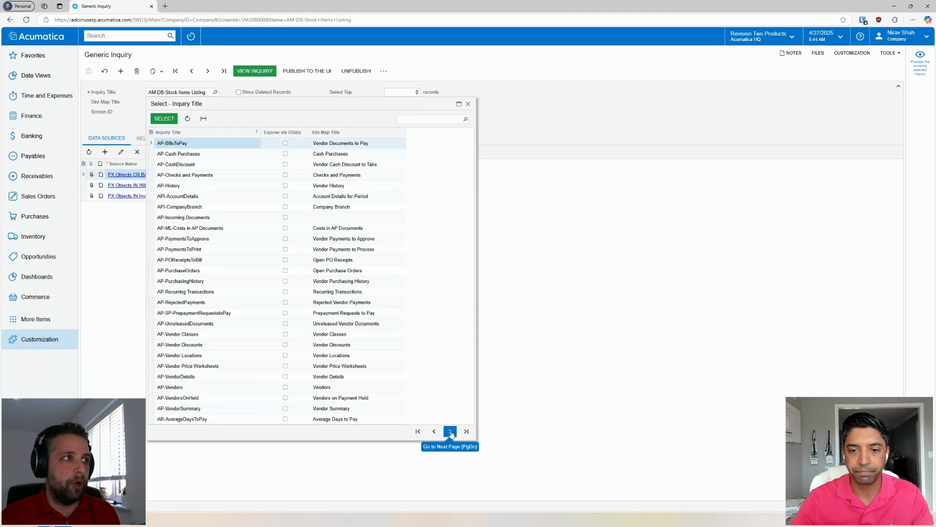
pyautogui.click(450, 433)
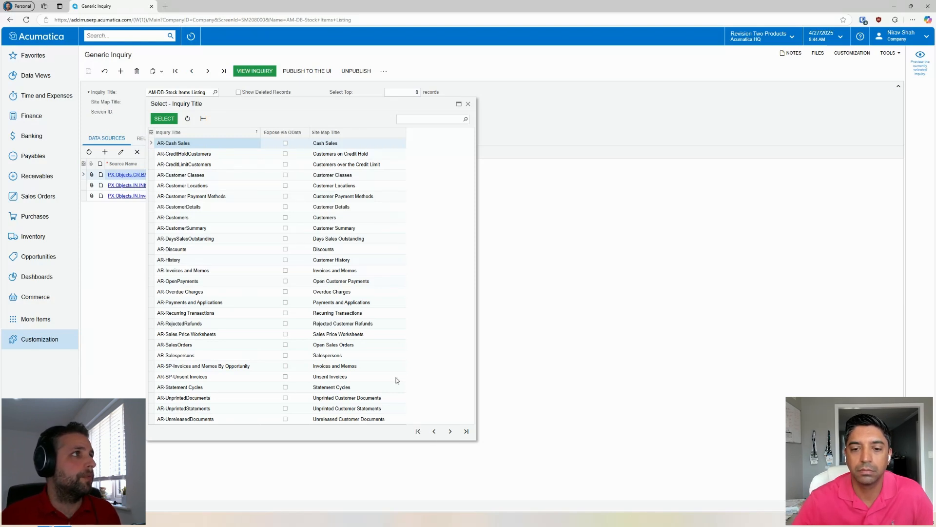
pyautogui.click(525, 281)
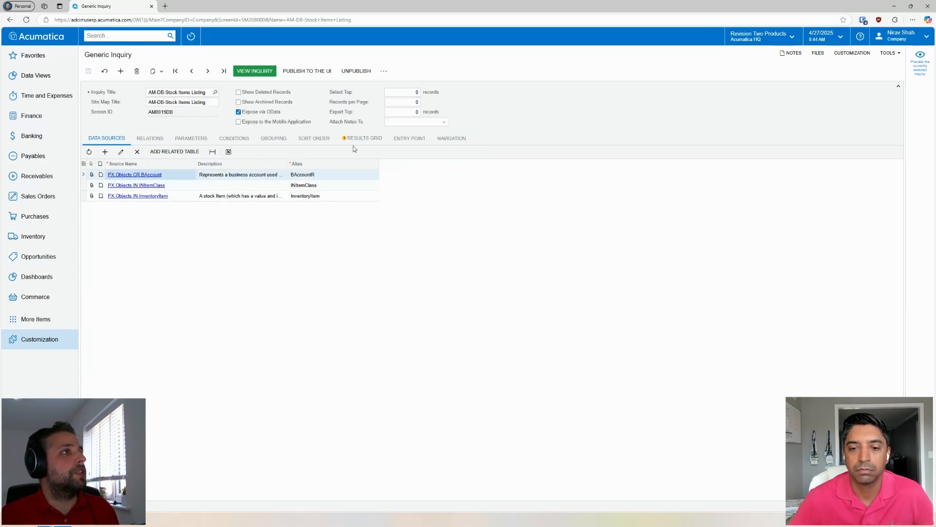
# Create a new generic inquiry with the inquiry title DeliveryPerformance
pyautogui.click(120, 72)
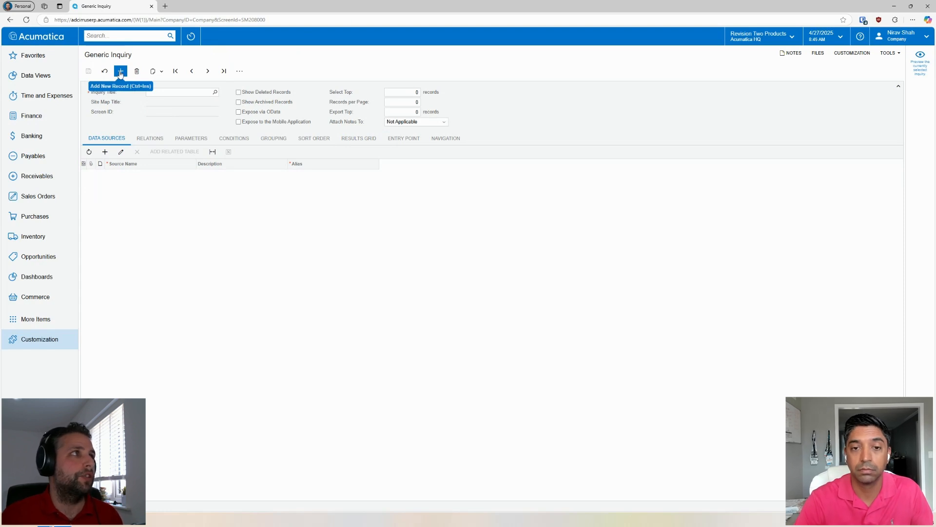
pyautogui.click(170, 92)
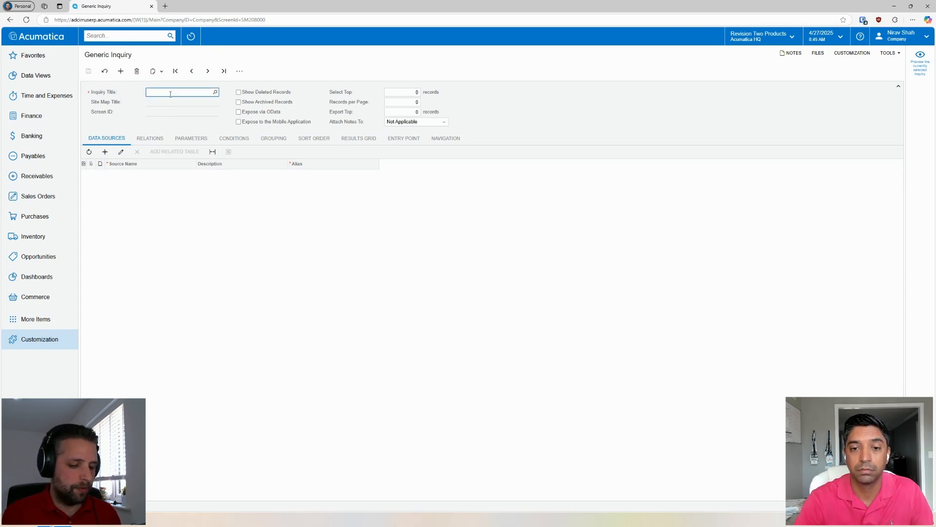
pyautogui.write('Delivery ')
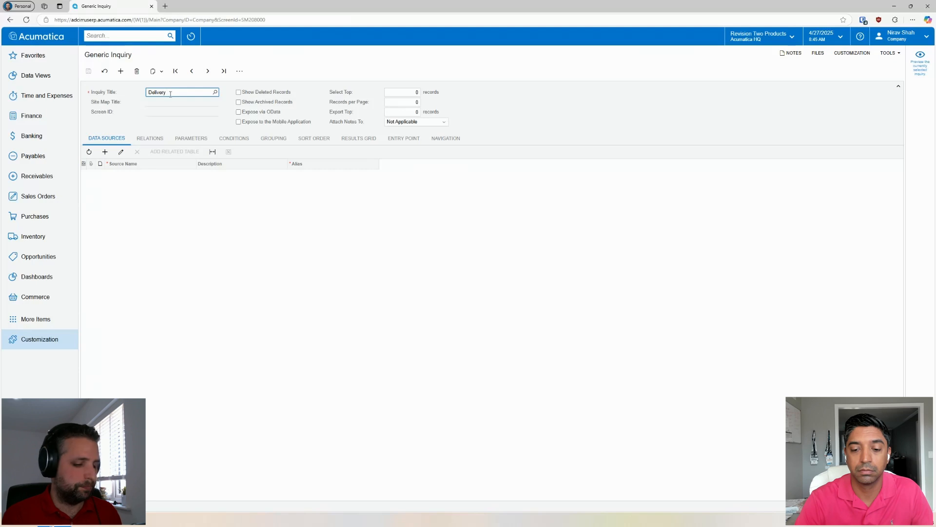
pyautogui.write('Perofman')
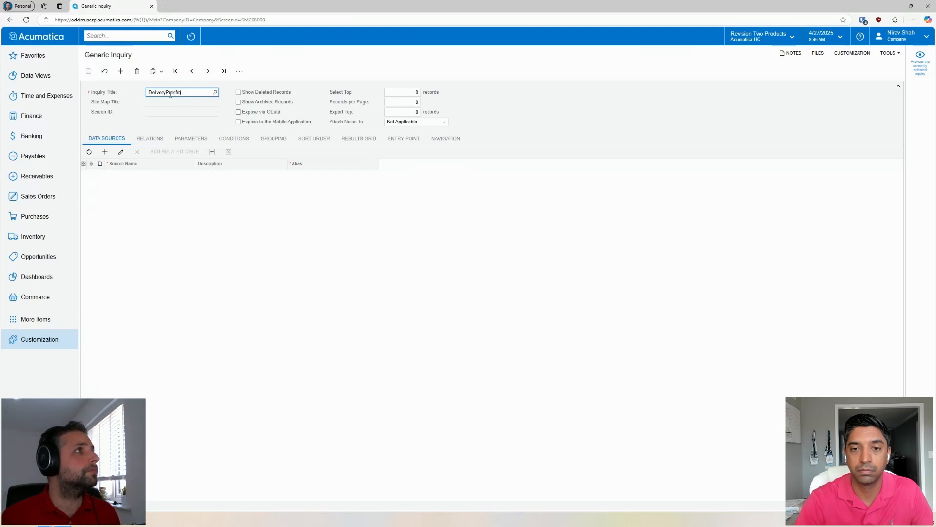
pyautogui.press('BackSpace')
pyautogui.press('BackSpace')
pyautogui.press('BackSpace')
pyautogui.write('formance')
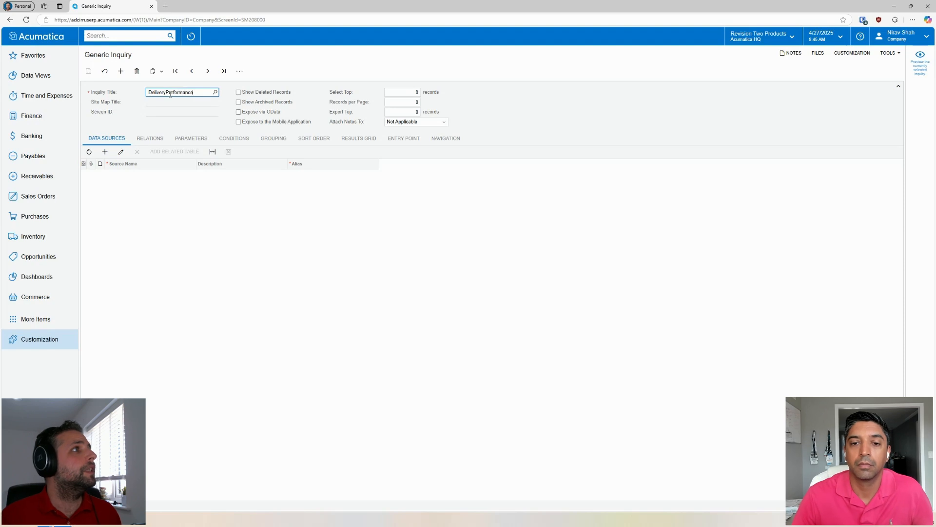
pyautogui.press('Tab')
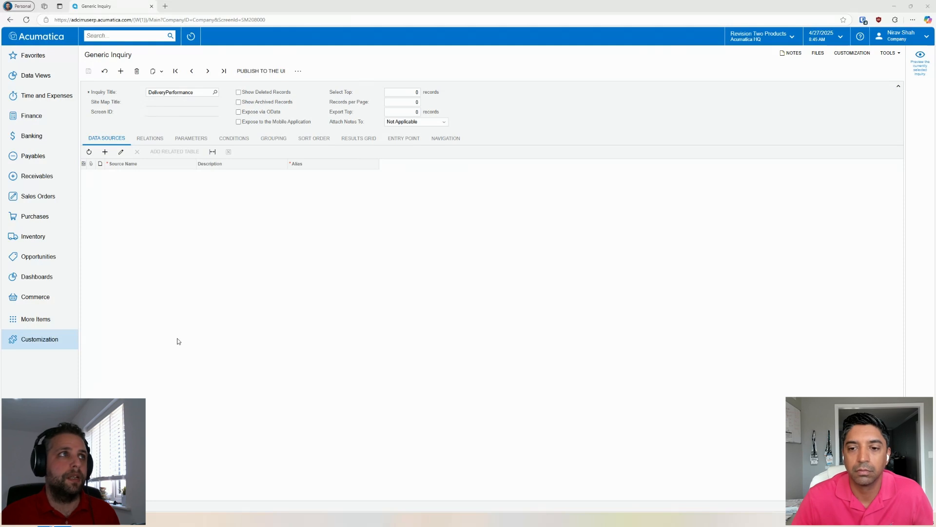
# Find the Note table with the search text "note" and add PX.Data.Note as the inquiry's first data source
pyautogui.click(104, 152)
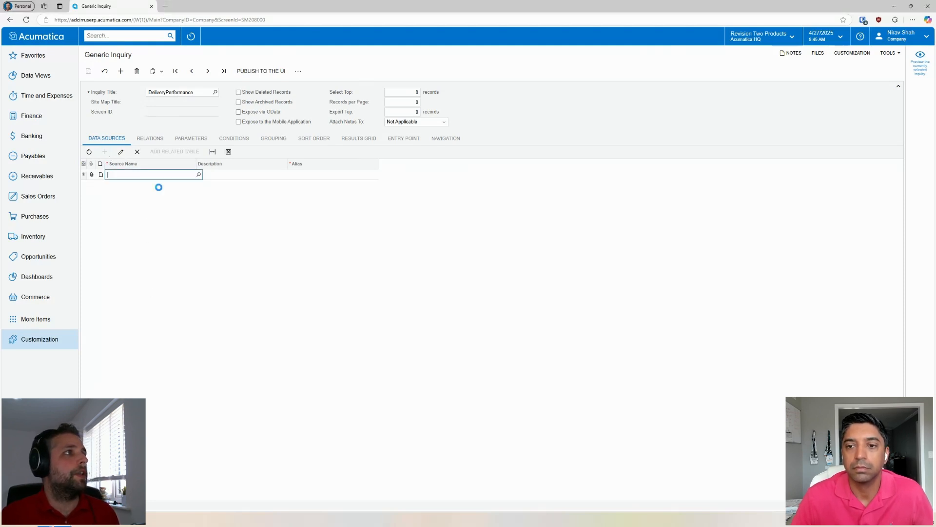
pyautogui.click(199, 175)
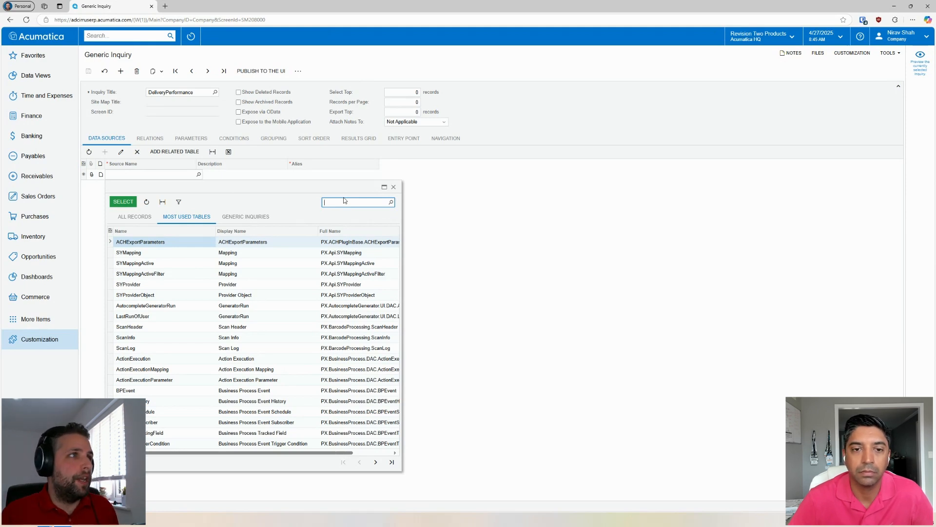
pyautogui.write('note')
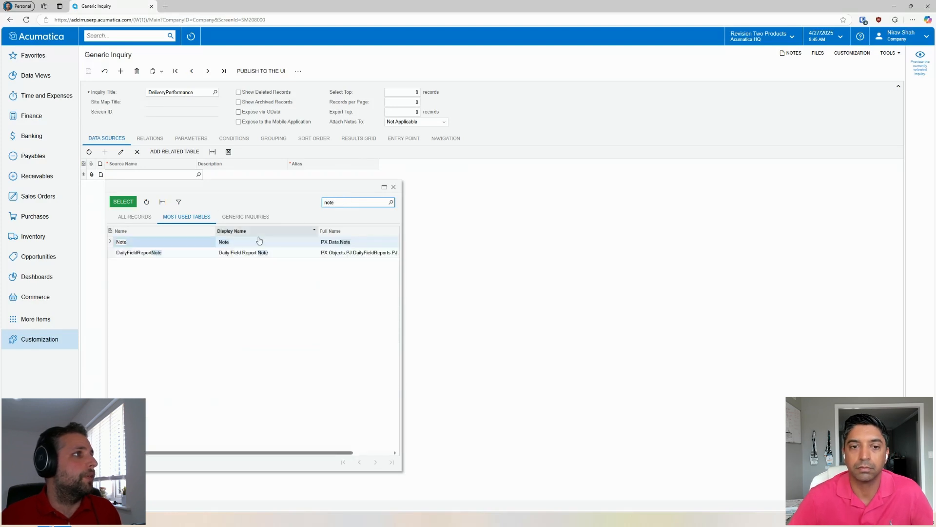
pyautogui.doubleClick(180, 246)
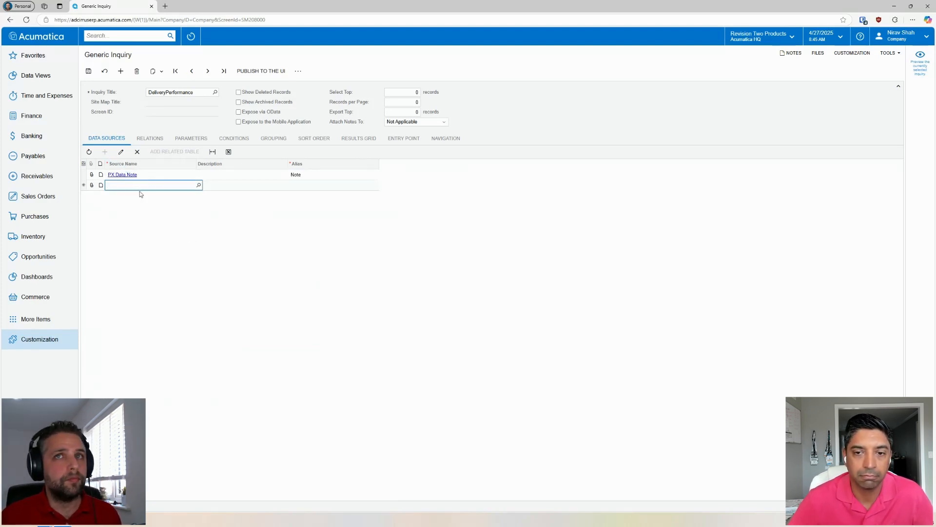
# Add the PX.Objects.IN.InventoryItem, PX.Objects.SO.SOLine and PX.Objects.SO.SOShipLine tables as data sources
pyautogui.write('in')
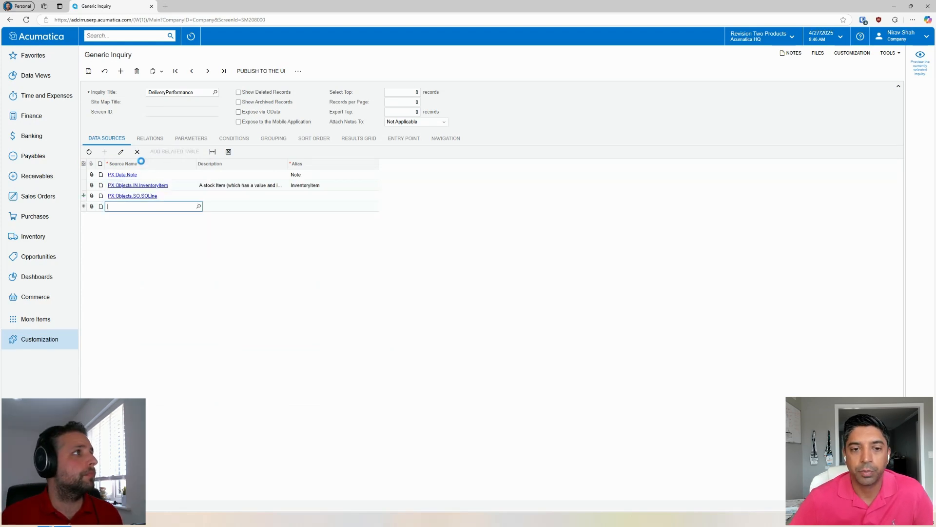
pyautogui.write('soshipline')
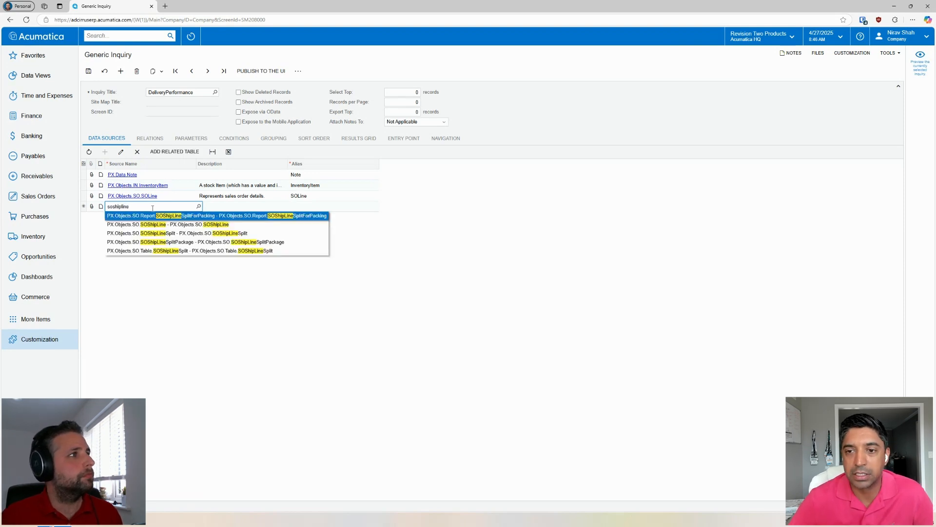
pyautogui.click(182, 224)
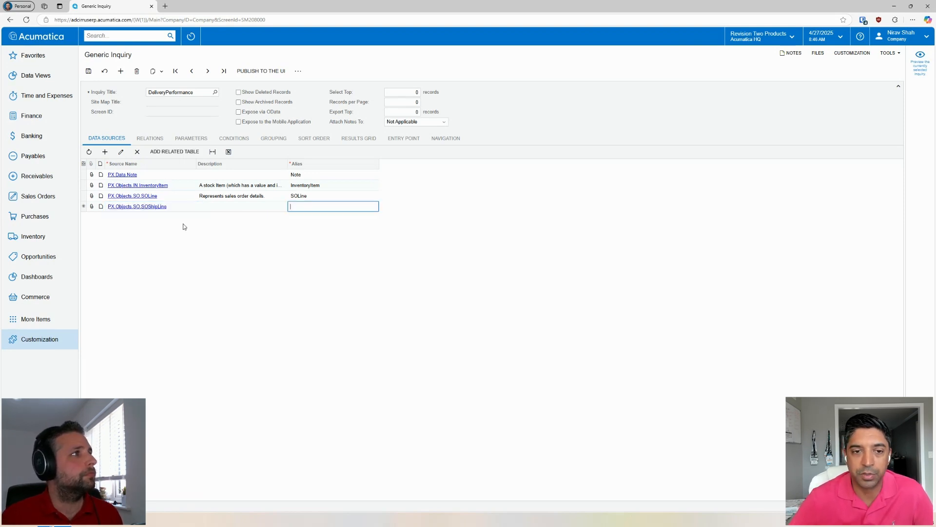
# Add the PX.Objects.SO.SOShipLineSplit table as a further data source
pyautogui.click(105, 152)
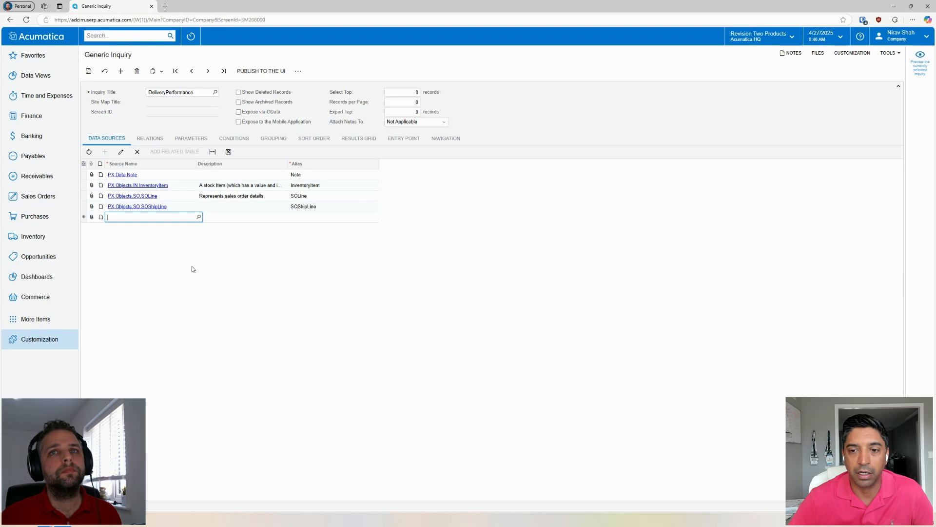
pyautogui.write('sos')
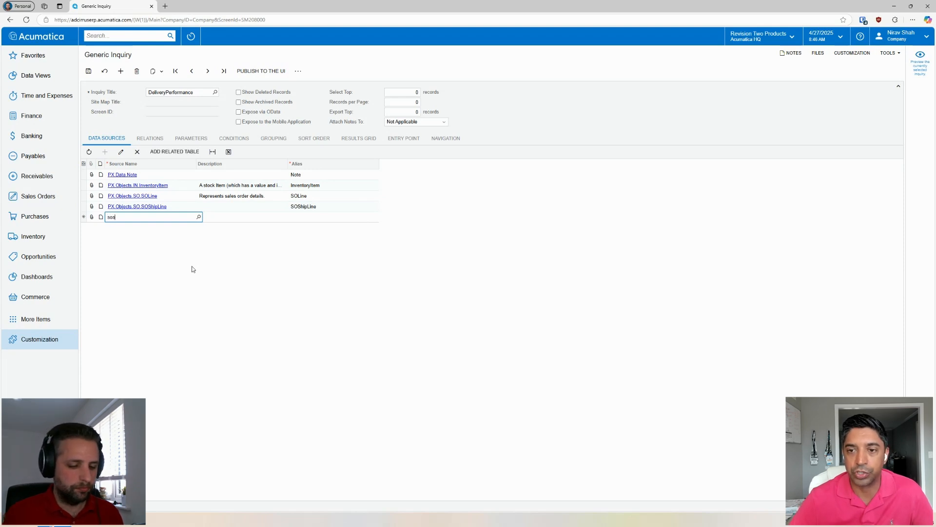
pyautogui.write('hiplinespl')
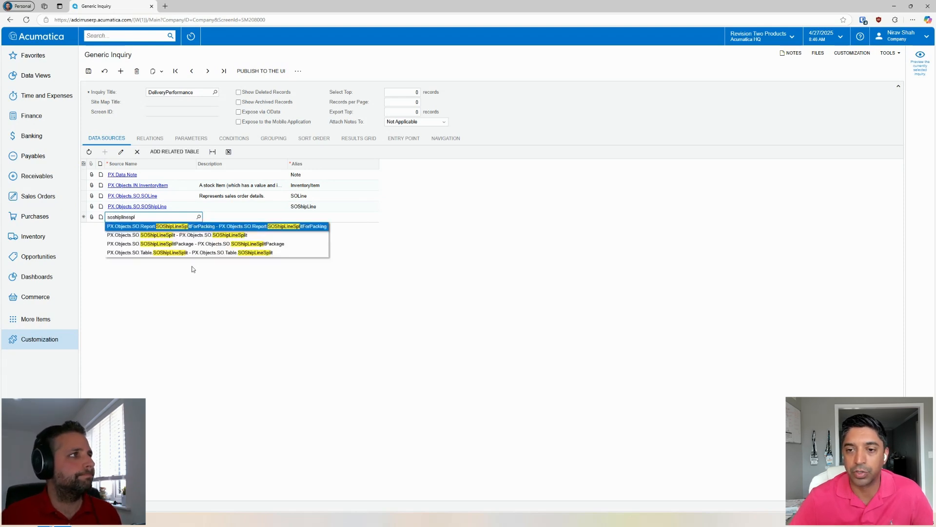
pyautogui.click(236, 235)
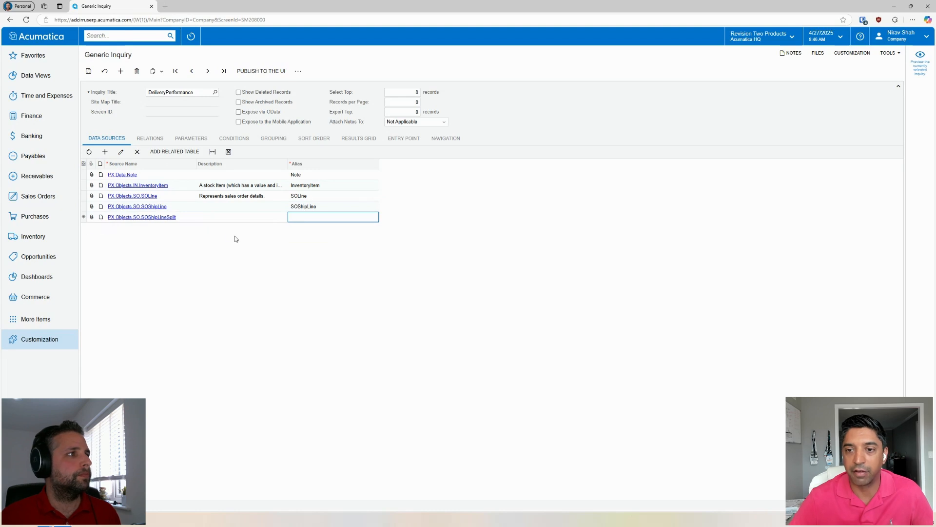
# Add the PX.Objects.SO.SOShipment table as a data source, narrowing the table list with the search text "so.soship"
pyautogui.write('so.sohip')
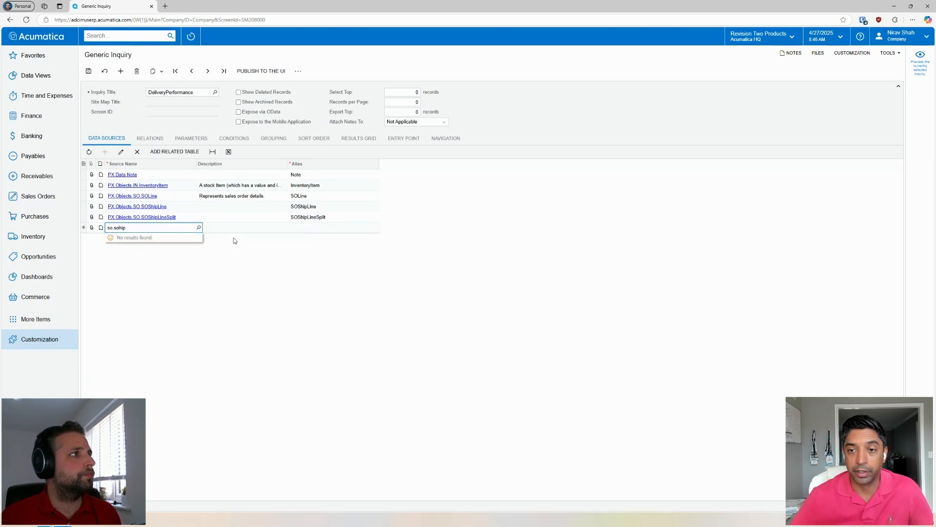
pyautogui.press('BackSpace')
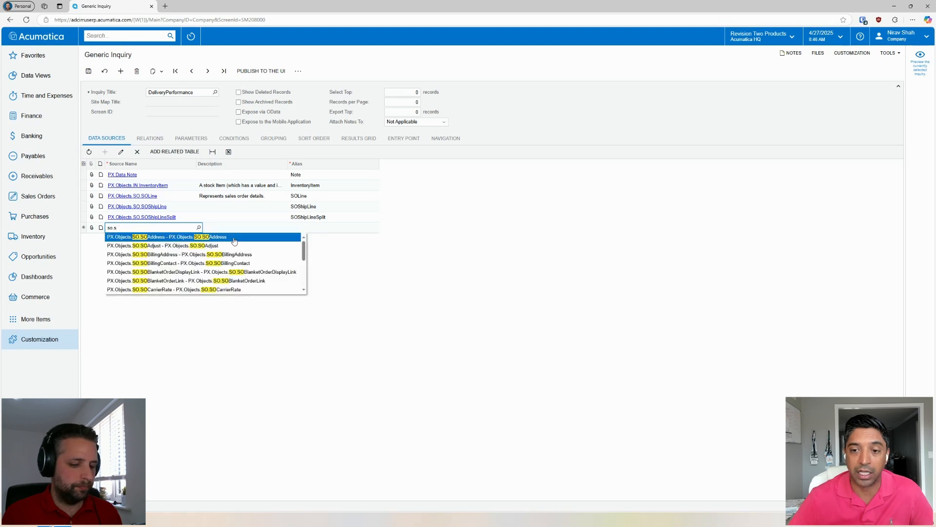
pyautogui.write('h')
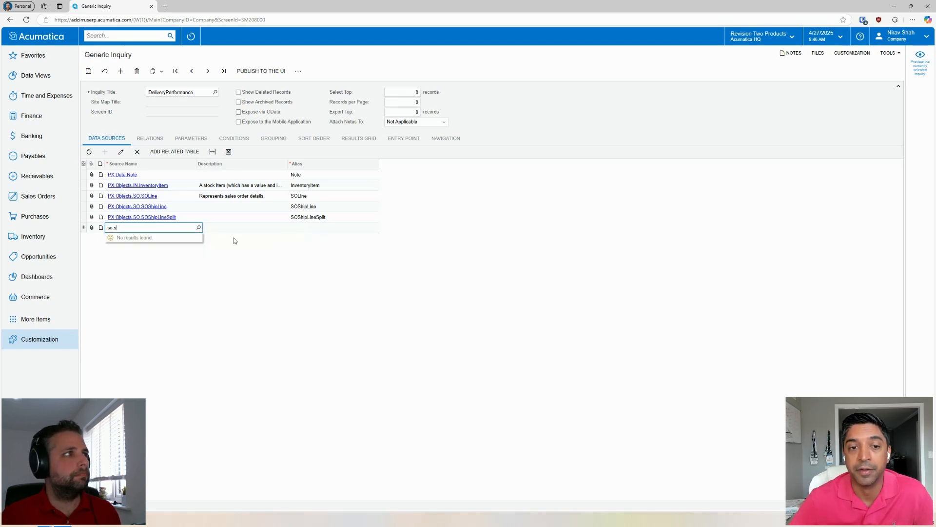
pyautogui.write('os')
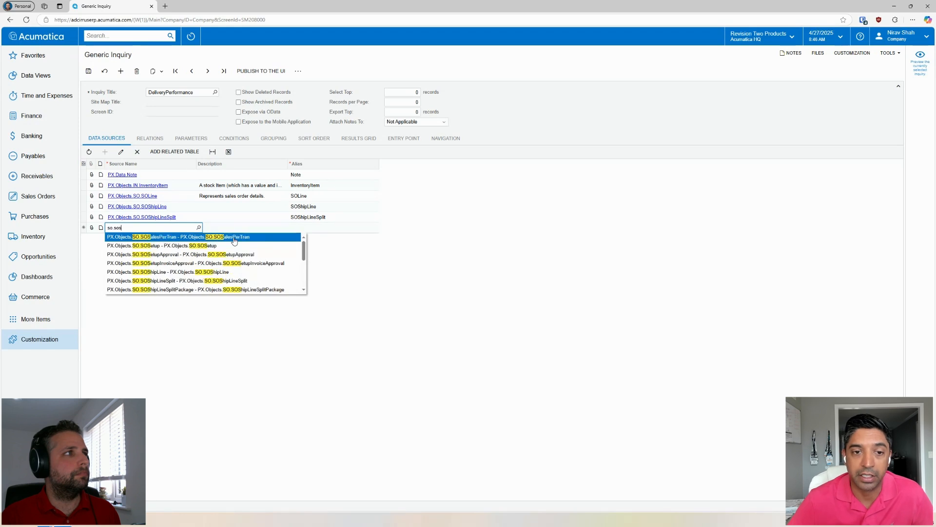
pyautogui.write('hip')
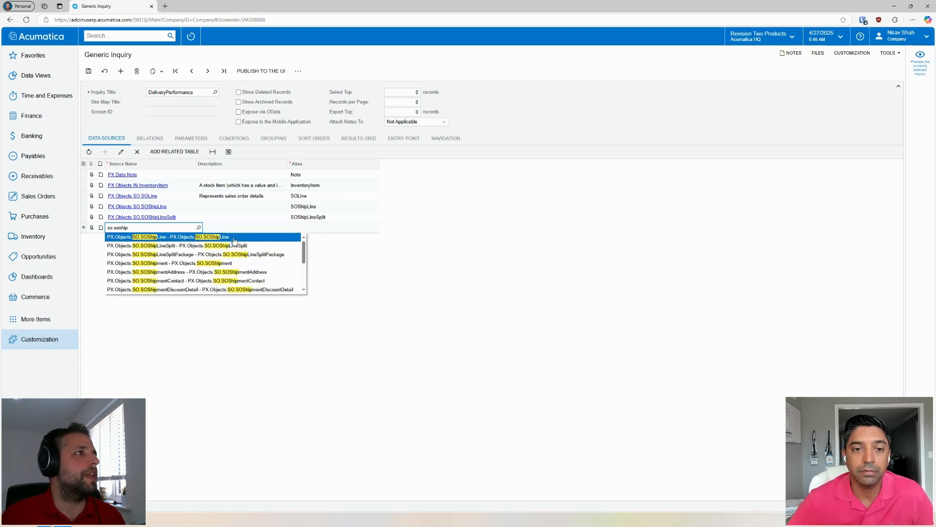
pyautogui.click(226, 263)
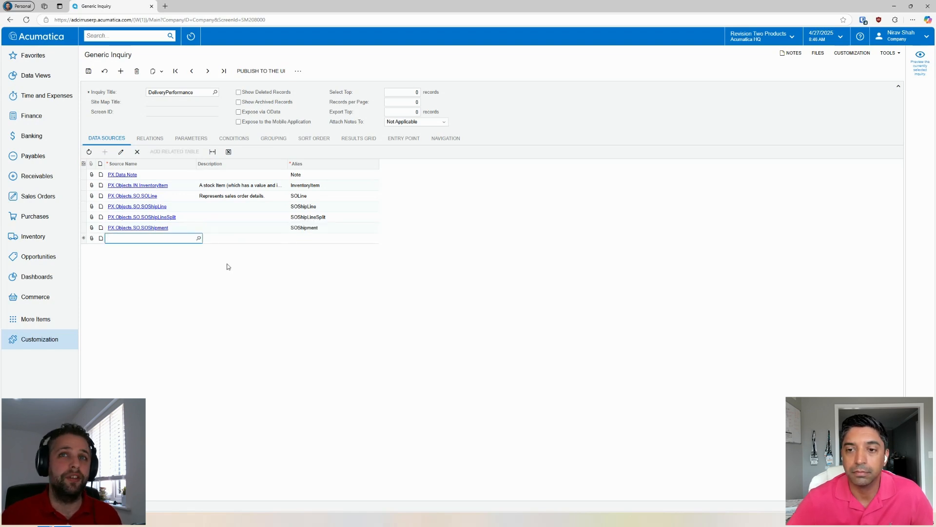
# Add the PX.Objects.SO.SOShipmentAddress table as a data source and save the inquiry
pyautogui.write('so sosh')
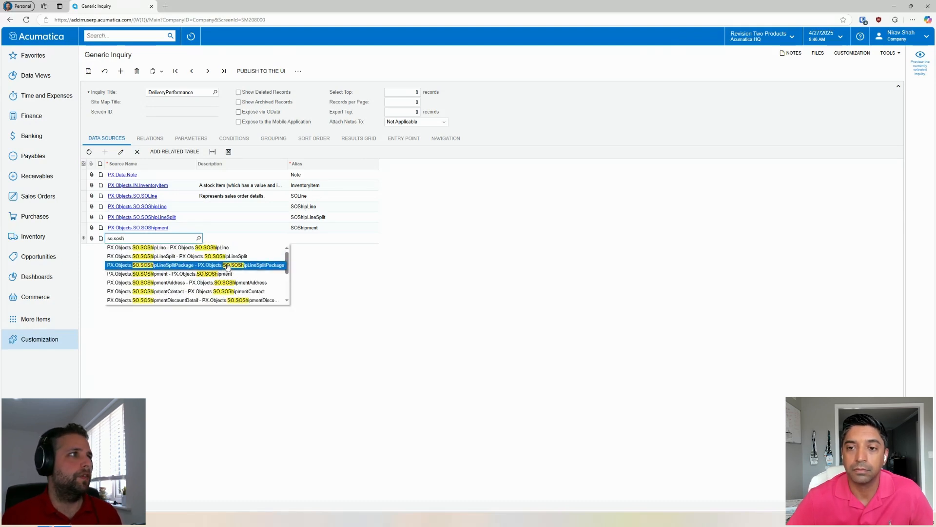
pyautogui.scroll(2, 228, 267)
pyautogui.write('hipmentad')
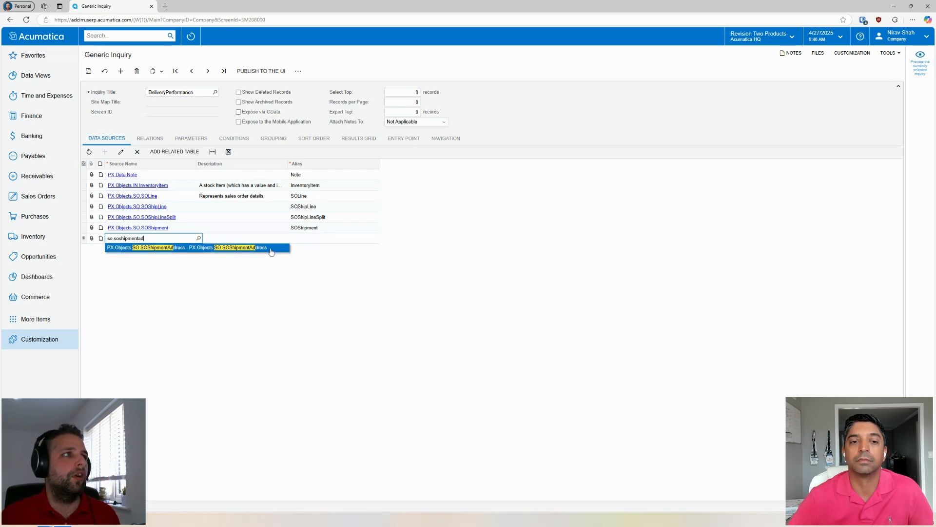
pyautogui.press('Tab')
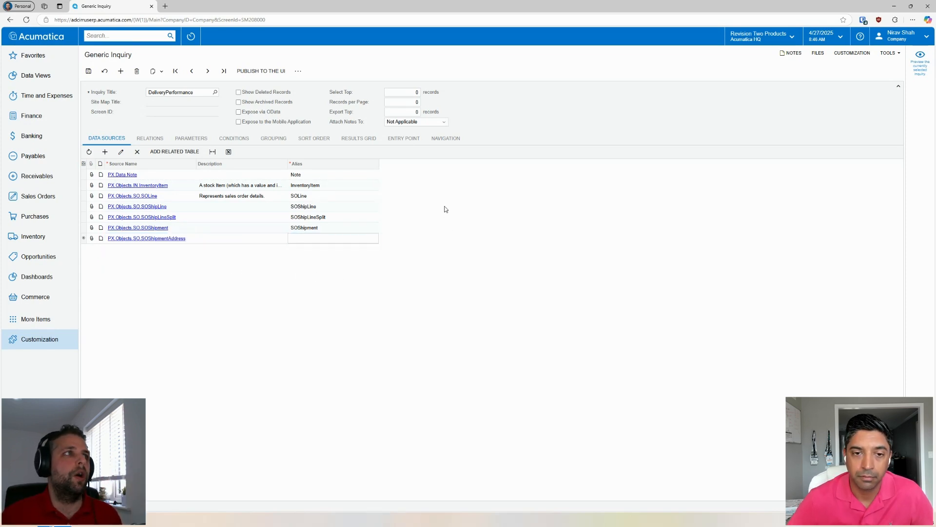
pyautogui.click(332, 193)
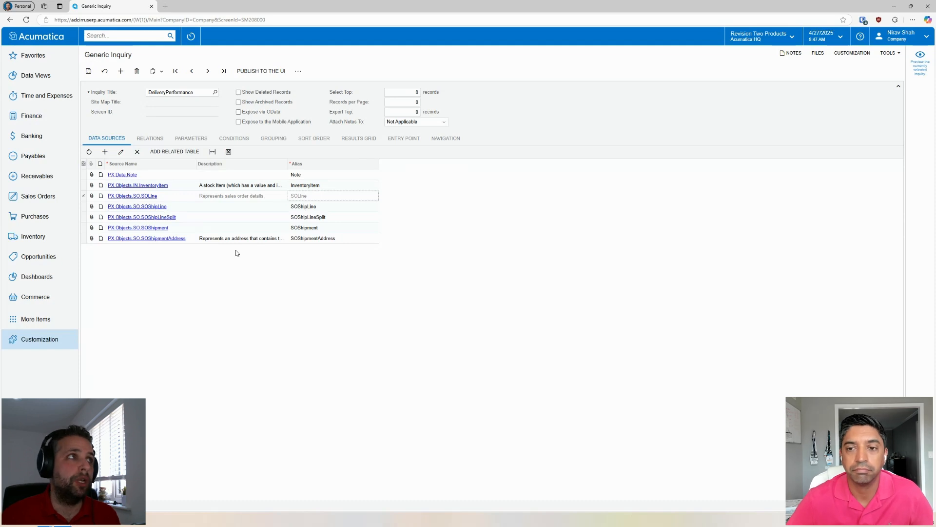
pyautogui.click(89, 72)
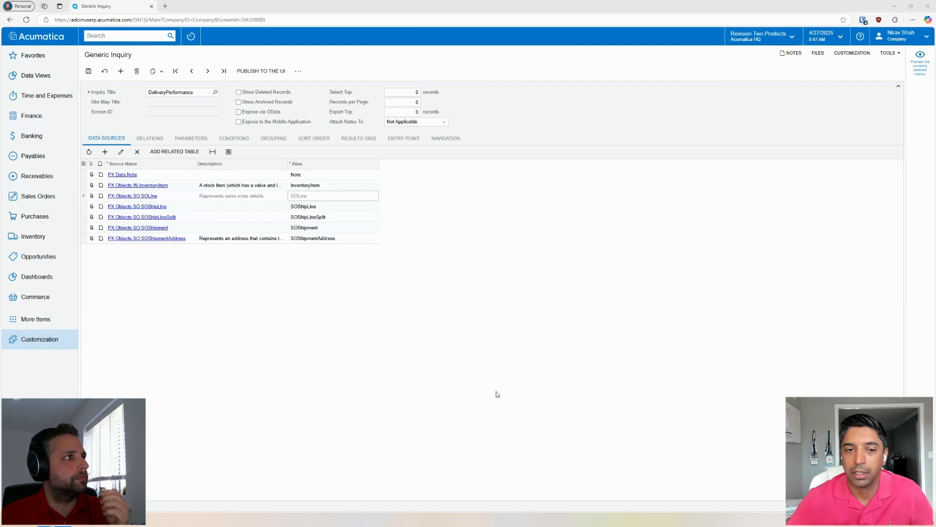
pyautogui.click(347, 426)
# Create the first table relation with SOShipment as parent, an Inner join and SOShipLine as child
pyautogui.click(156, 139)
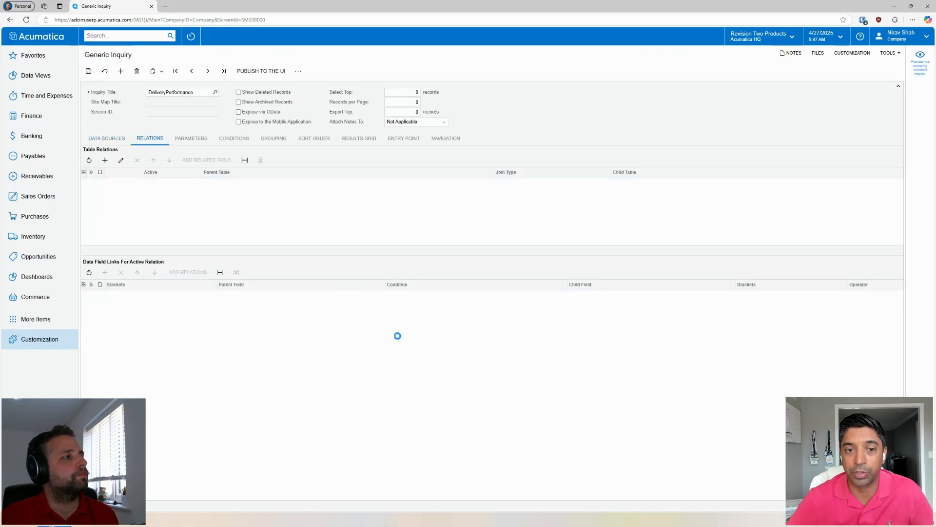
pyautogui.click(105, 160)
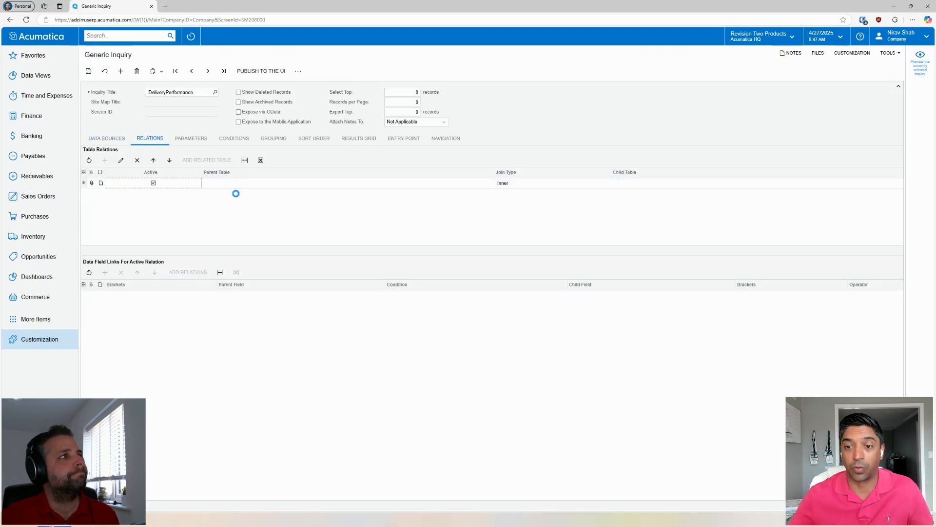
pyautogui.click(273, 185)
pyautogui.write('soship')
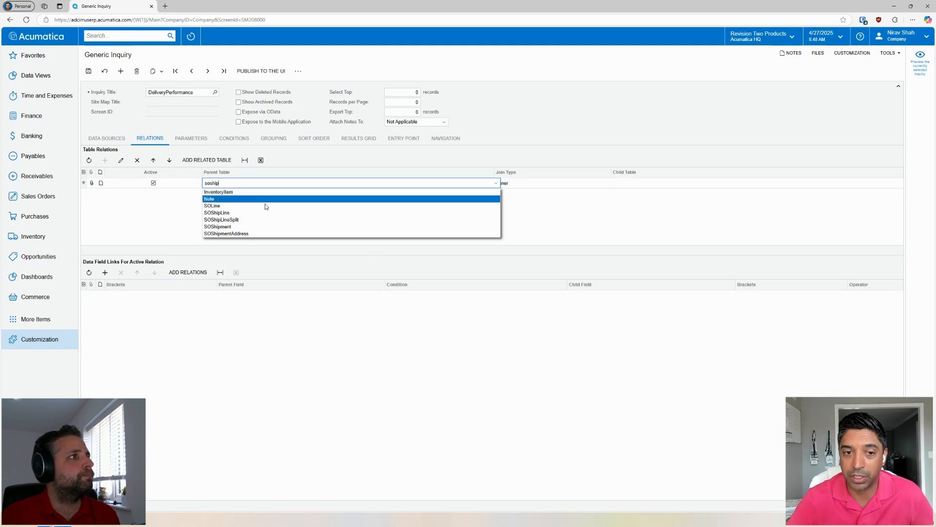
pyautogui.click(250, 227)
pyautogui.click(519, 185)
pyautogui.press('Tab')
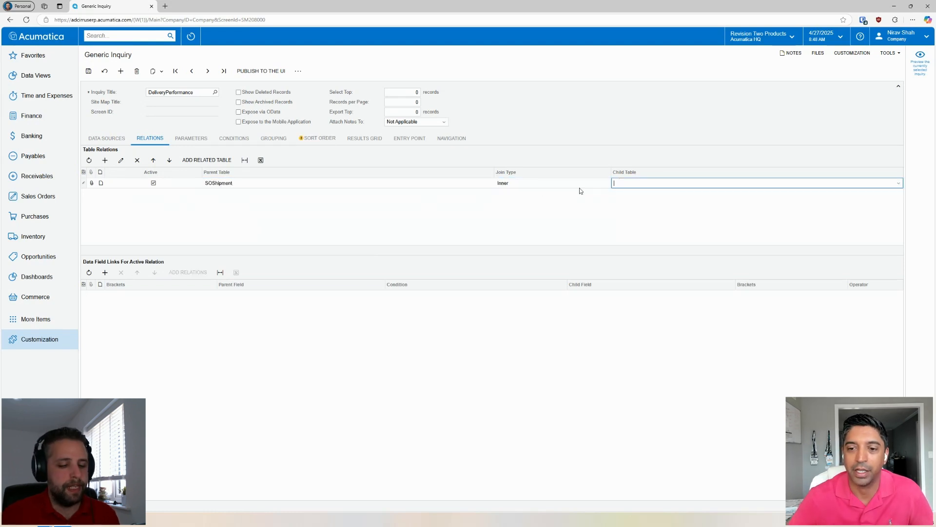
pyautogui.write('soshipl')
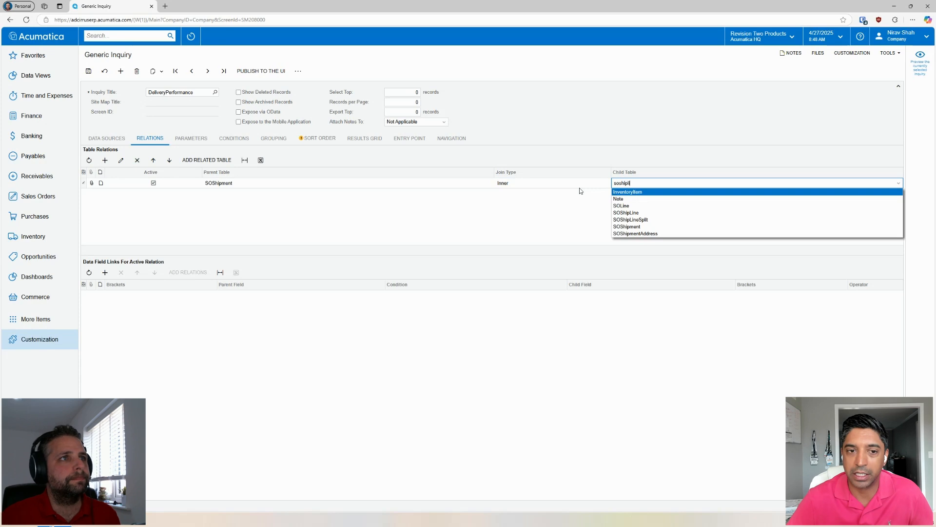
pyautogui.click(628, 213)
pyautogui.press('Tab')
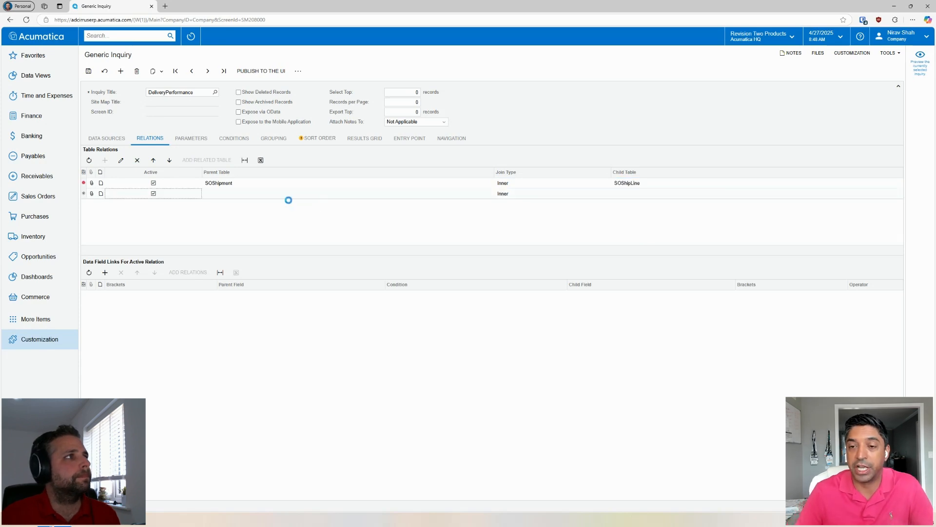
# Add a second table relation joining parent SOShipLine to child SOShipLineSplit with an Inner join
pyautogui.click(223, 193)
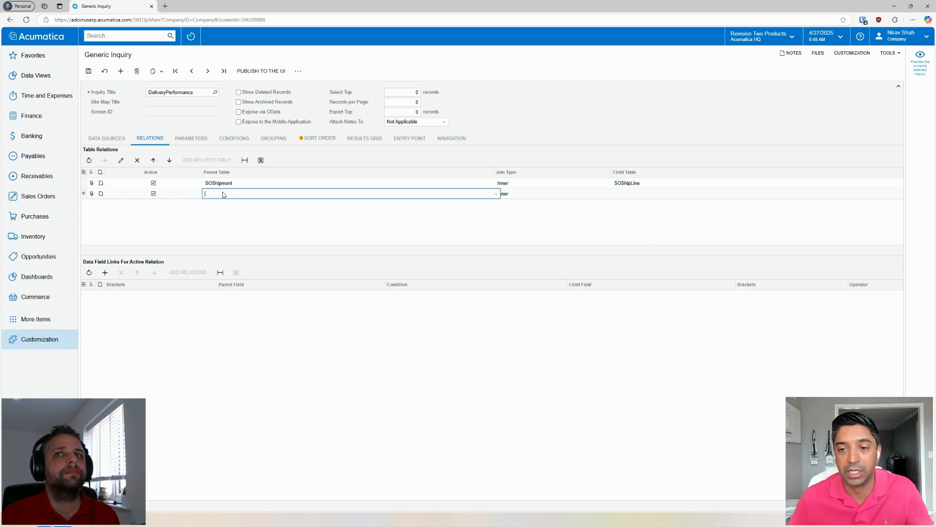
pyautogui.click(243, 197)
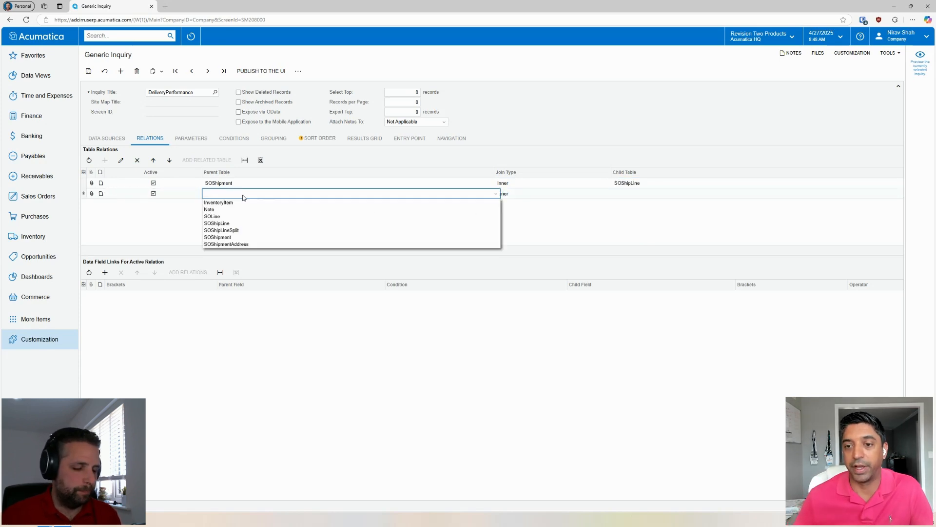
pyautogui.click(243, 223)
pyautogui.click(576, 194)
pyautogui.click(644, 195)
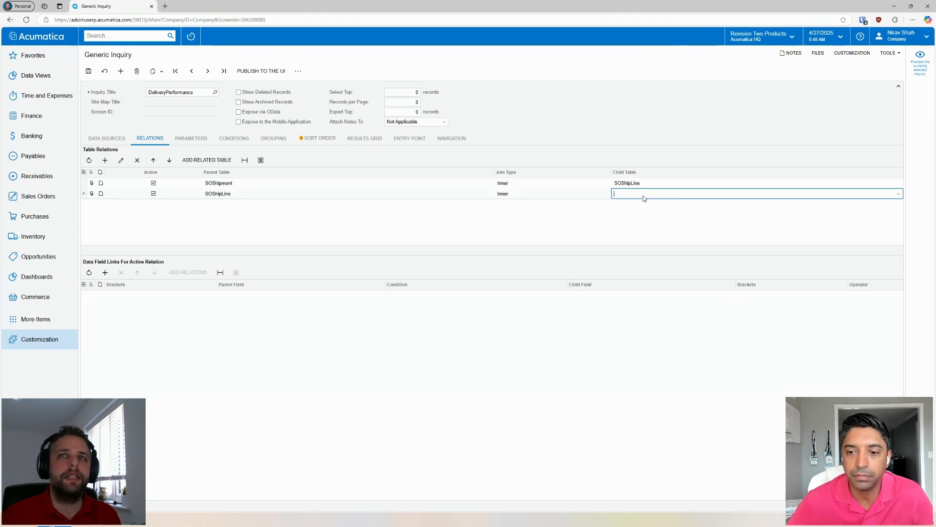
pyautogui.write('soship')
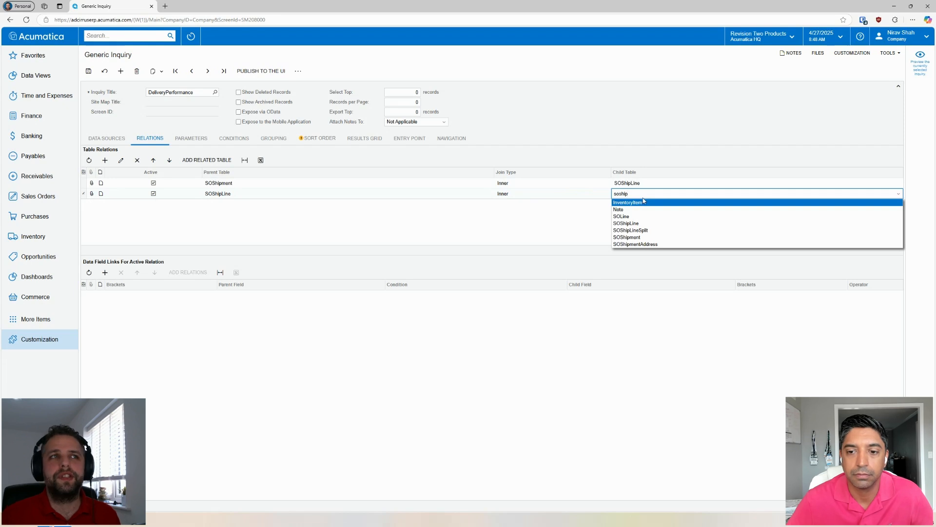
pyautogui.click(658, 230)
pyautogui.press('Tab')
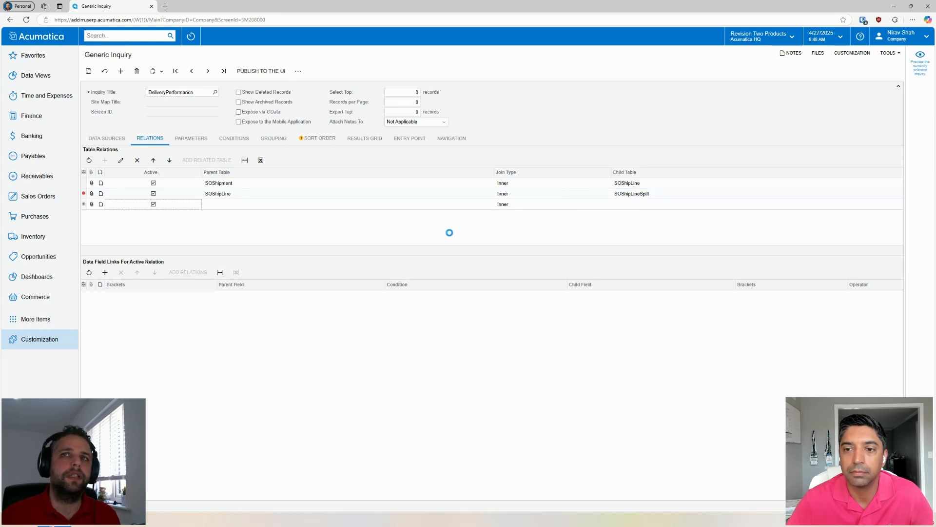
# Add a third table relation from parent SOShipLine to child Note with a Left join
pyautogui.click(342, 205)
pyautogui.click(256, 234)
pyautogui.press('Tab')
pyautogui.click(562, 204)
pyautogui.click(561, 213)
pyautogui.press('Tab')
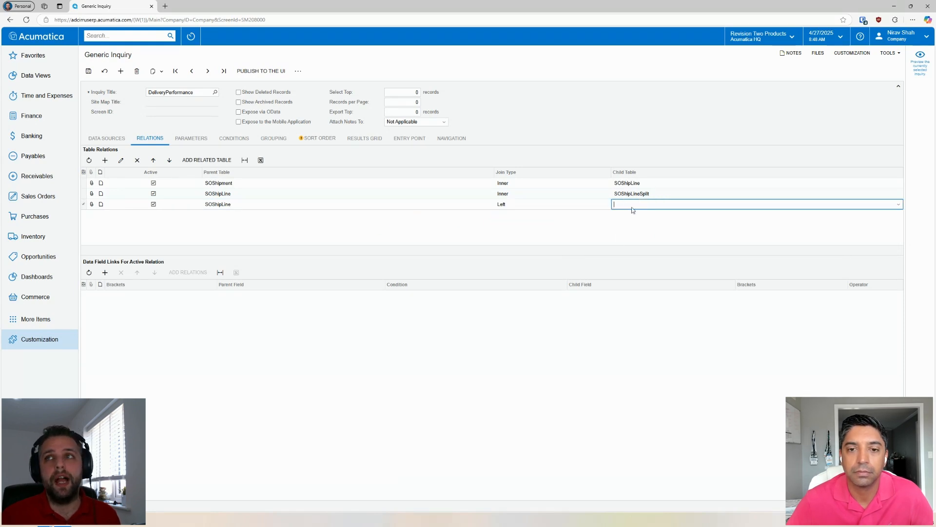
pyautogui.click(642, 208)
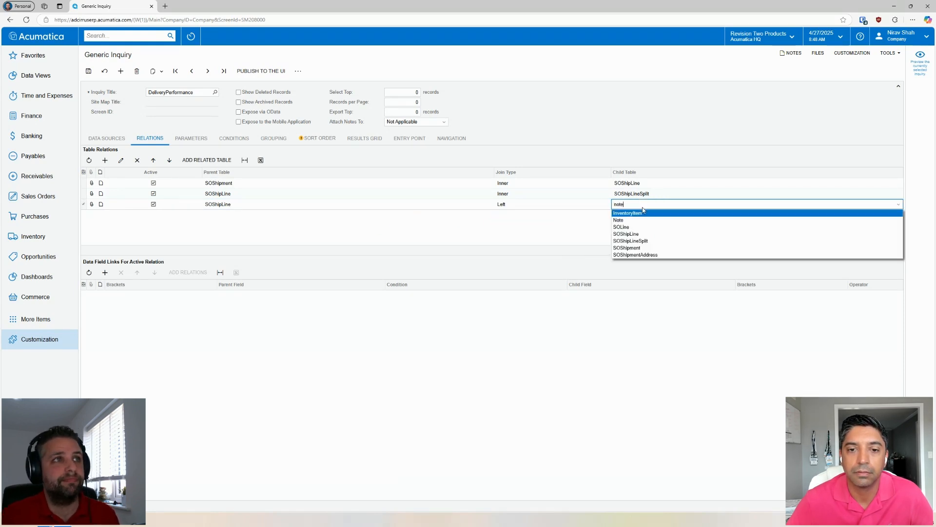
pyautogui.click(643, 224)
# Add a fourth table relation from parent SOShipLineSplit to child SOLine with a Left join
pyautogui.click(104, 160)
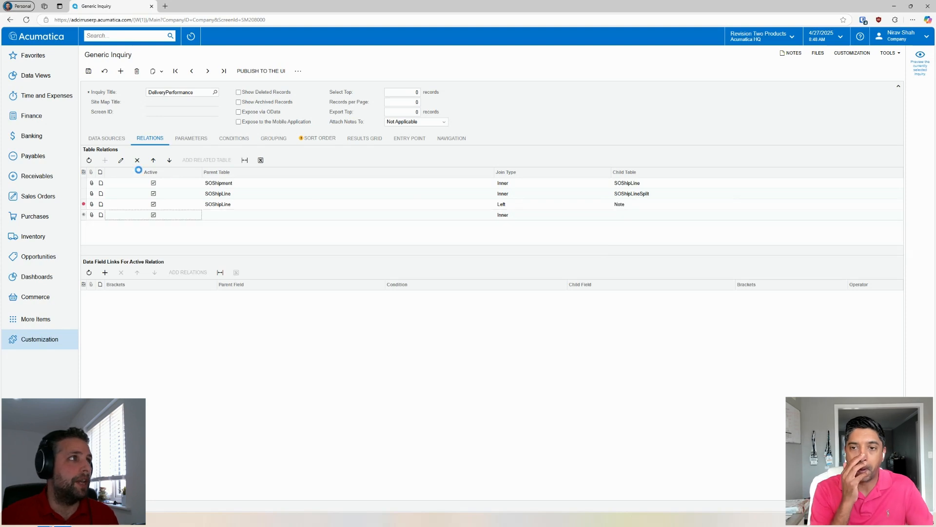
pyautogui.click(244, 214)
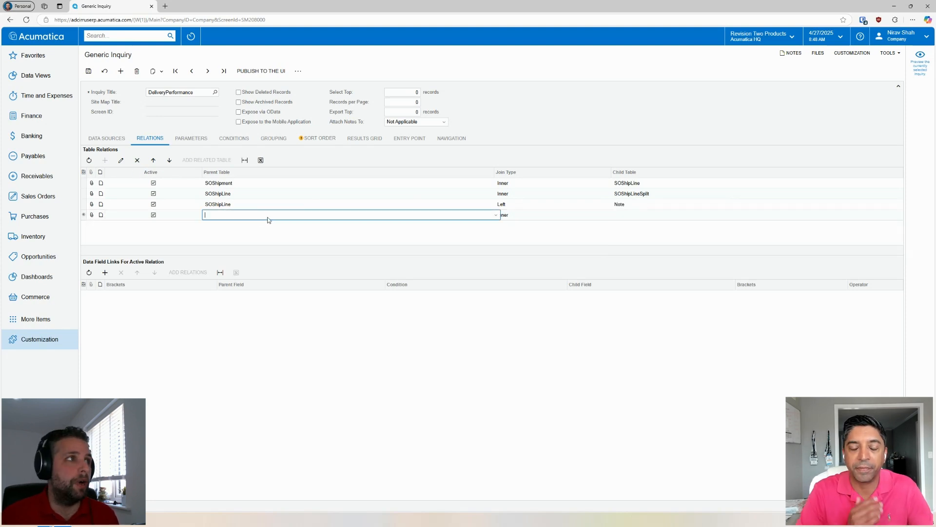
pyautogui.click(268, 218)
pyautogui.click(323, 249)
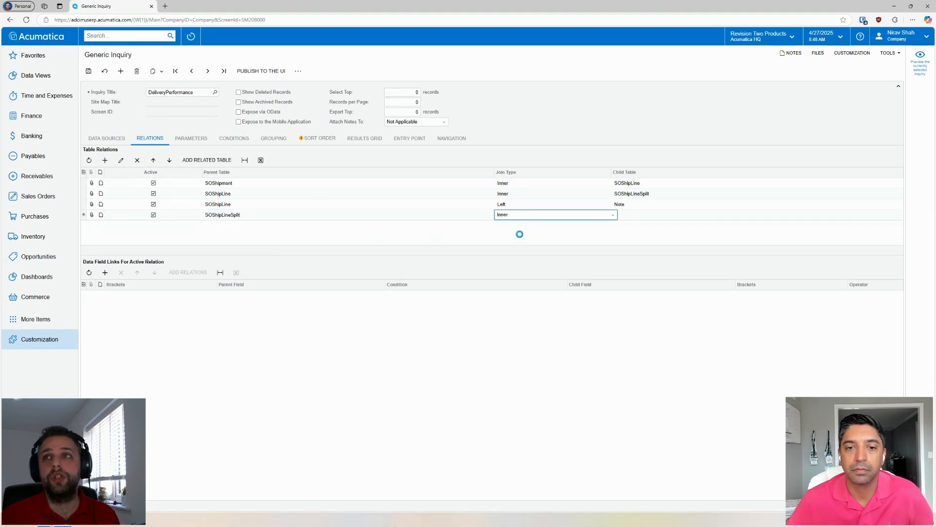
pyautogui.click(542, 217)
pyautogui.click(501, 223)
pyautogui.click(641, 218)
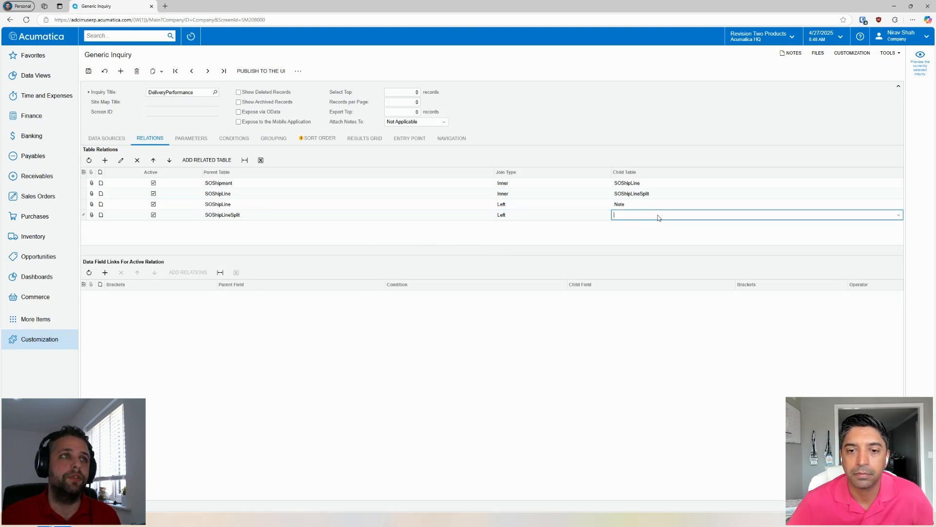
pyautogui.click(659, 219)
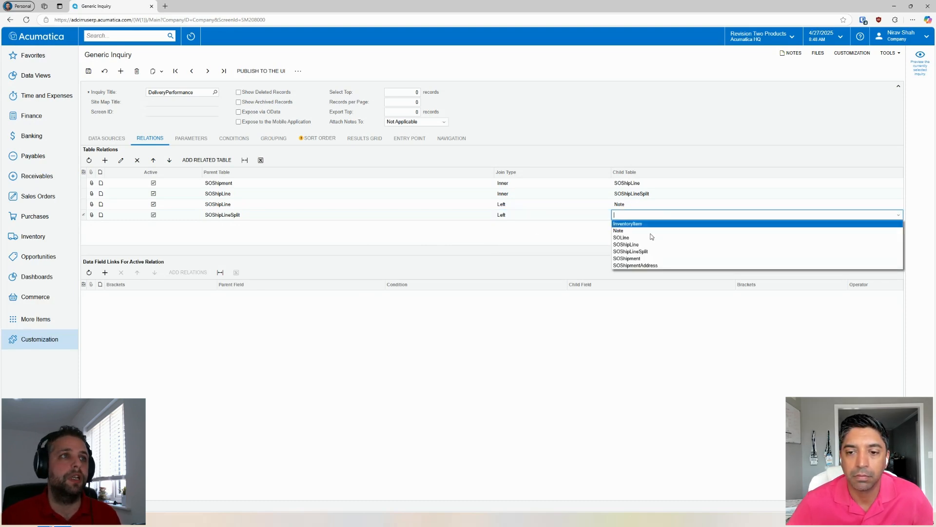
pyautogui.click(651, 238)
# Add a fifth table relation from parent SOShipment to child SOShipmentAddress with a Left join
pyautogui.click(648, 229)
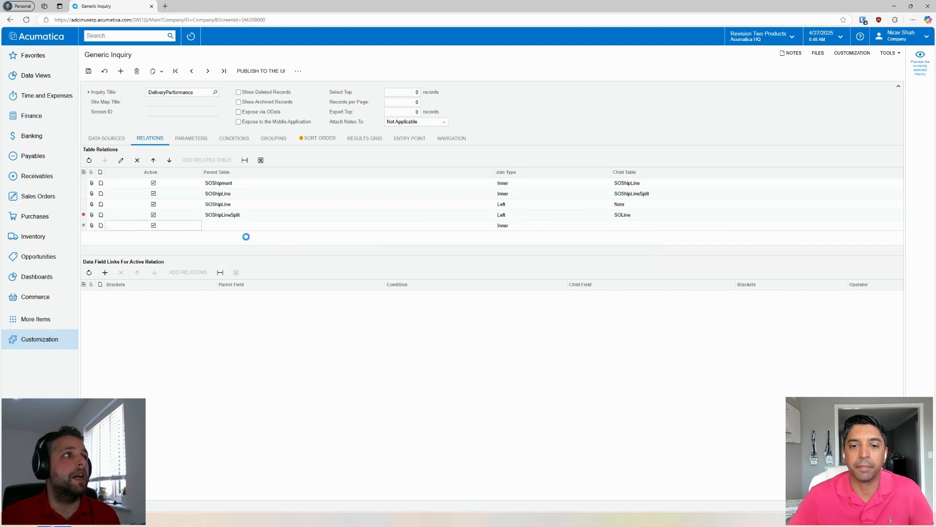
pyautogui.click(258, 229)
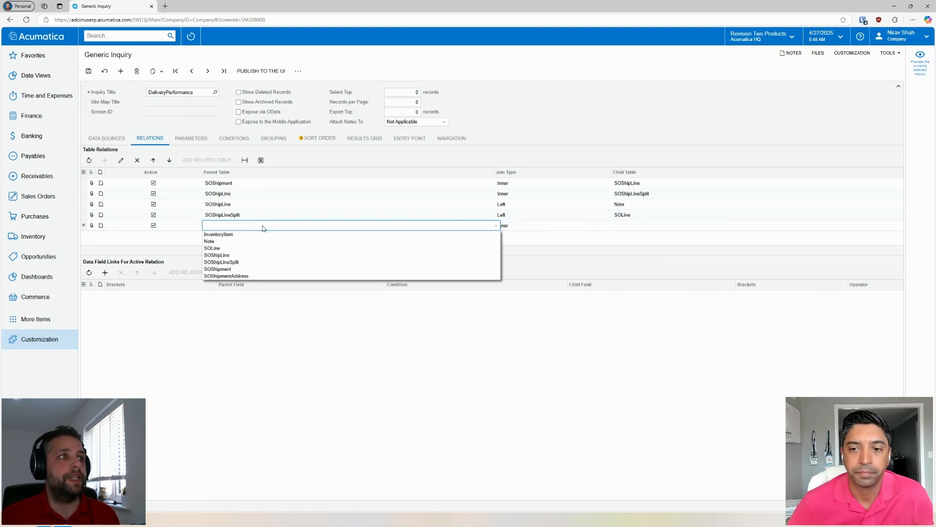
pyautogui.click(243, 262)
pyautogui.press('Tab')
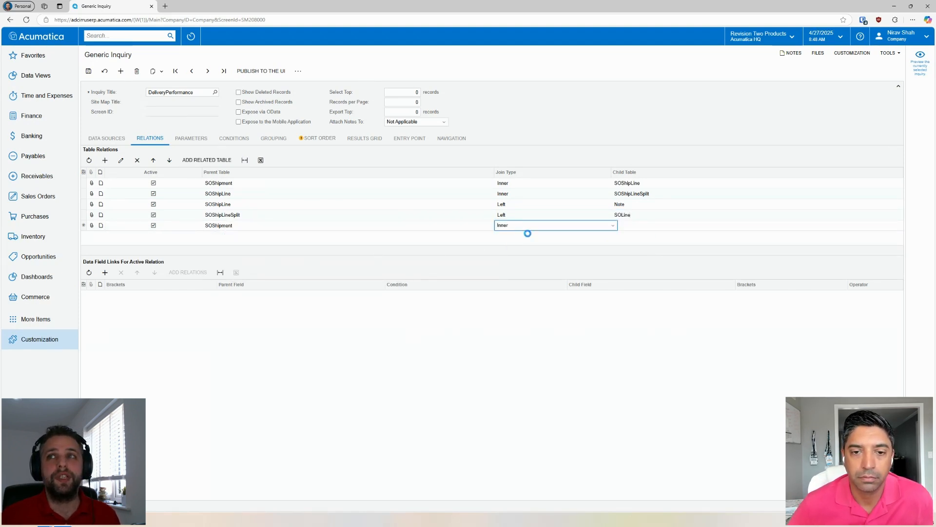
pyautogui.click(538, 229)
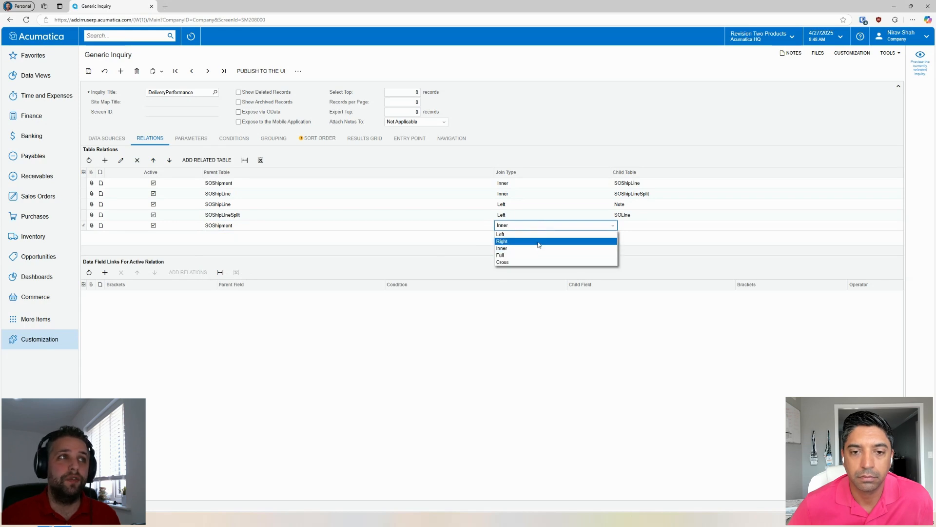
pyautogui.click(539, 235)
pyautogui.press('Tab')
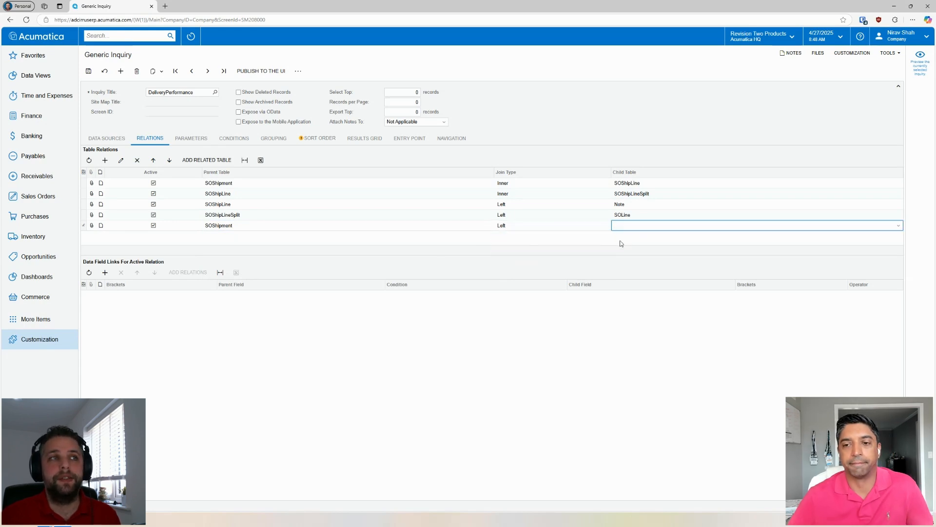
pyautogui.click(636, 224)
pyautogui.click(641, 277)
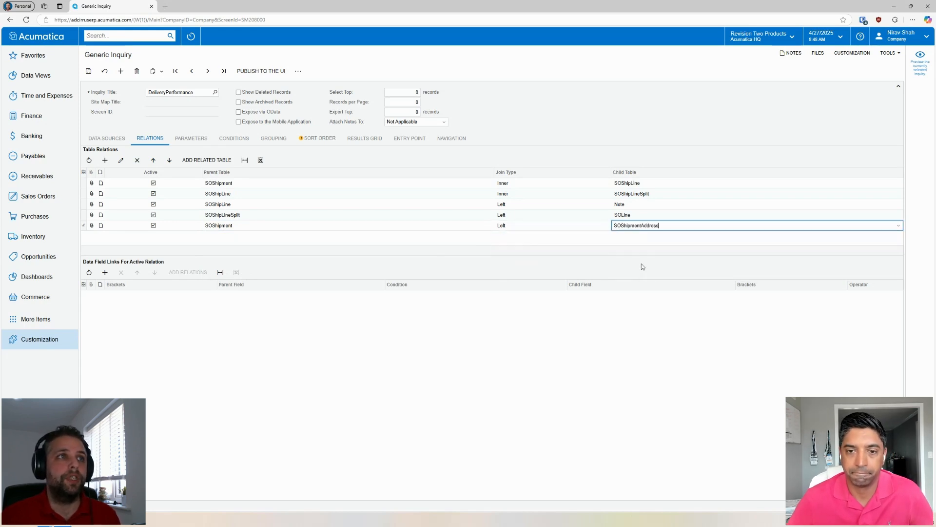
# Add a sixth table relation joining parent SOShipLine to child InventoryItem with an Inner join
pyautogui.click(105, 160)
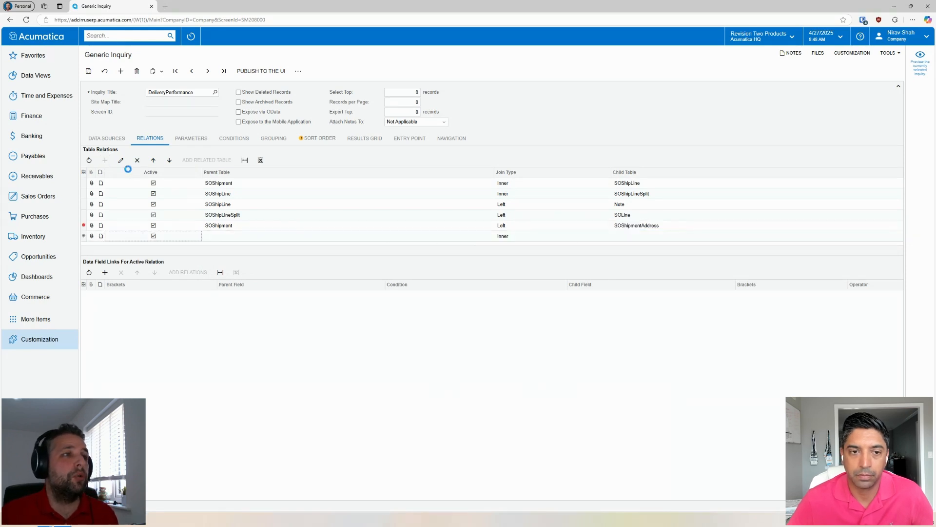
pyautogui.click(259, 236)
pyautogui.click(245, 269)
pyautogui.press('Tab')
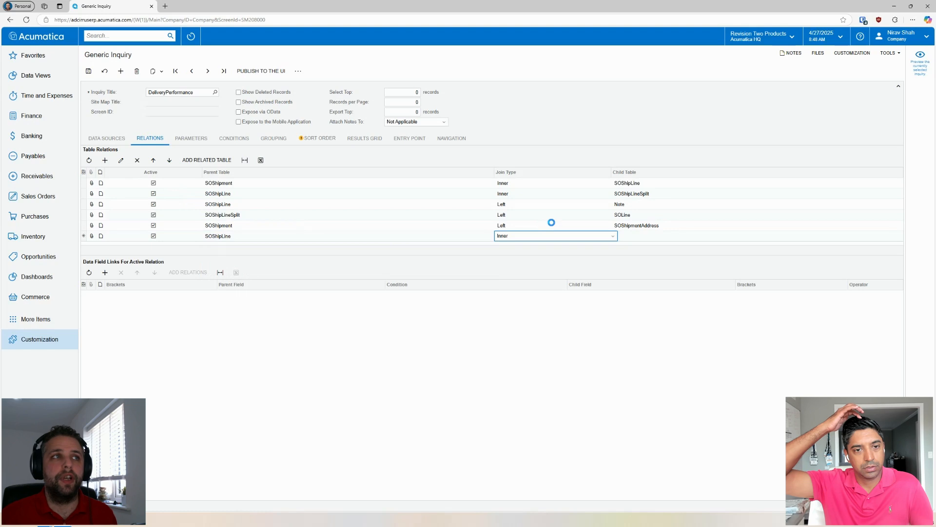
pyautogui.click(640, 237)
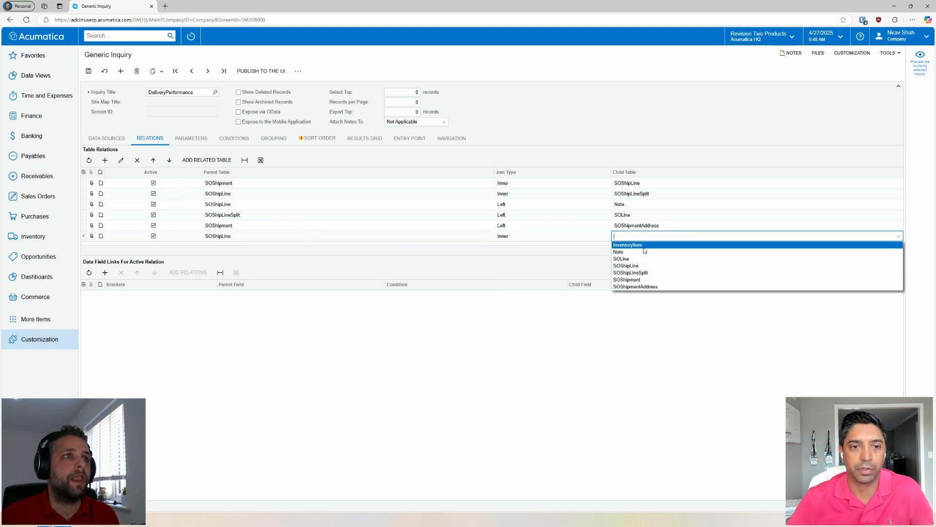
pyautogui.click(641, 245)
# Add a data field link to the SOShipment–SOShipLine relation with ShipmentNbr as the parent field
pyautogui.click(319, 184)
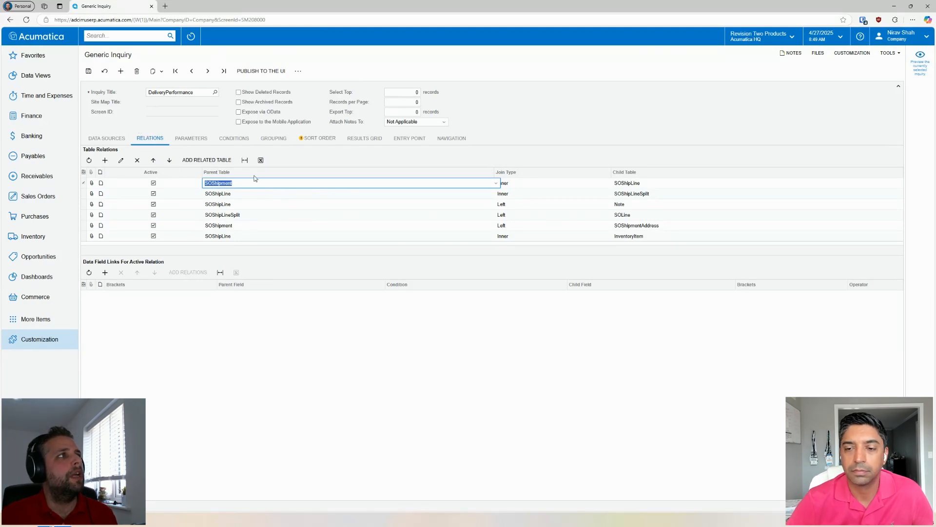
pyautogui.click(116, 143)
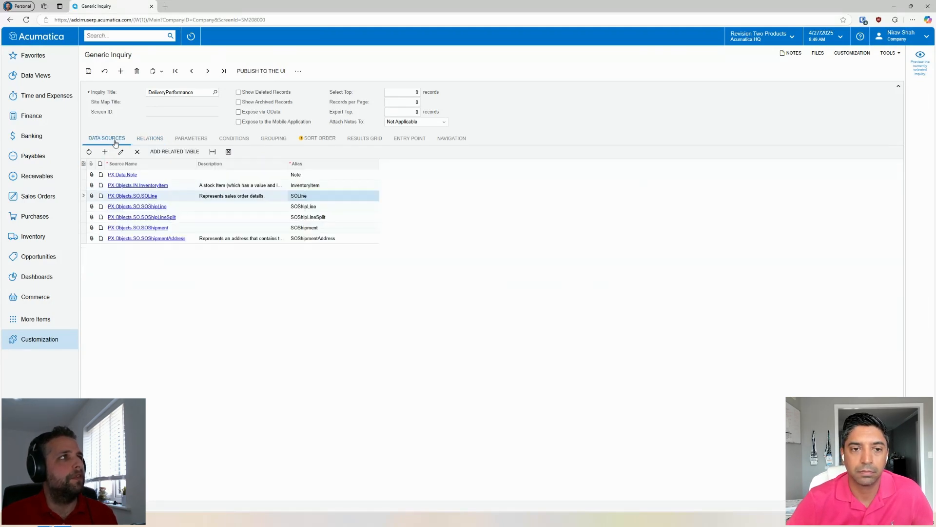
pyautogui.click(147, 139)
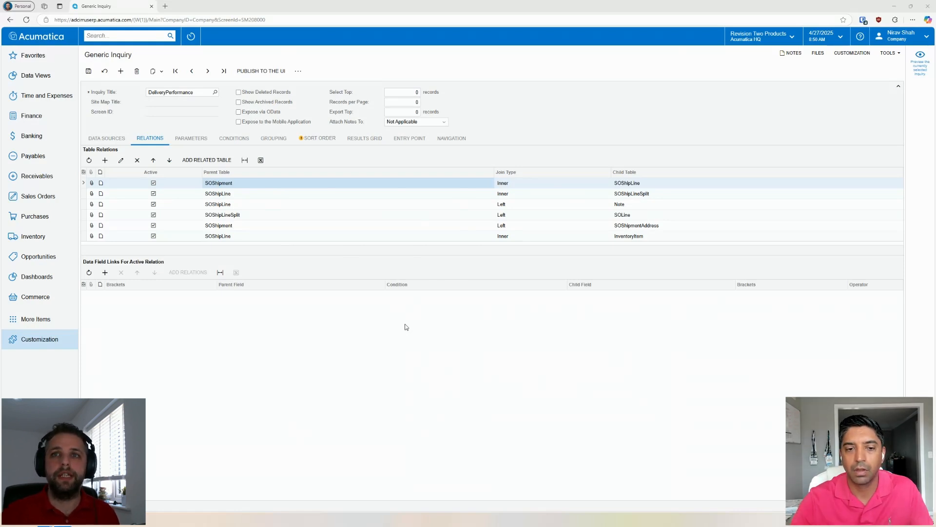
pyautogui.click(105, 273)
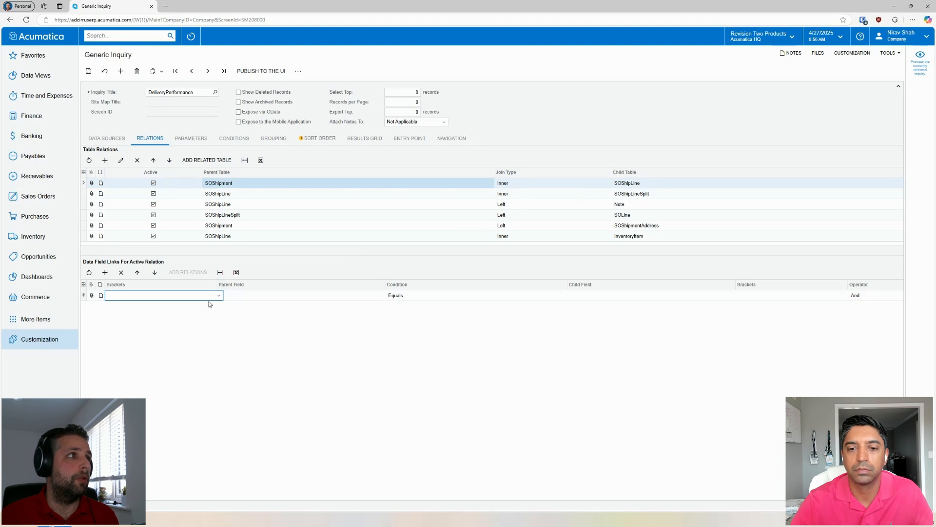
pyautogui.click(306, 296)
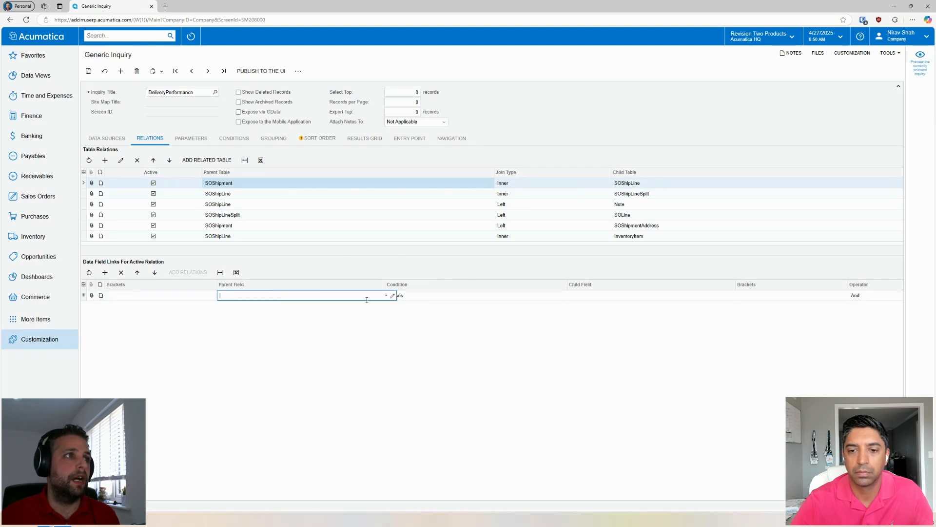
pyautogui.click(385, 295)
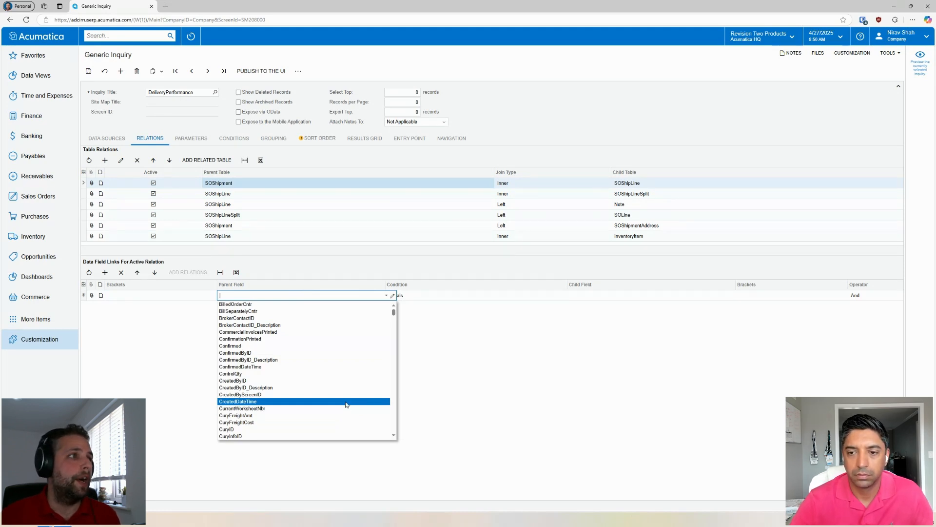
pyautogui.scroll(-20, 346, 405)
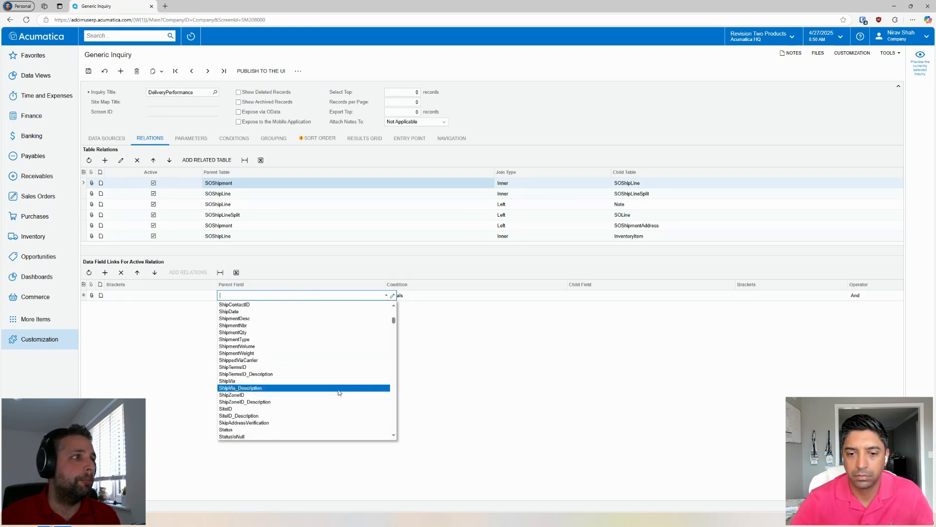
pyautogui.scroll(-2, 295, 406)
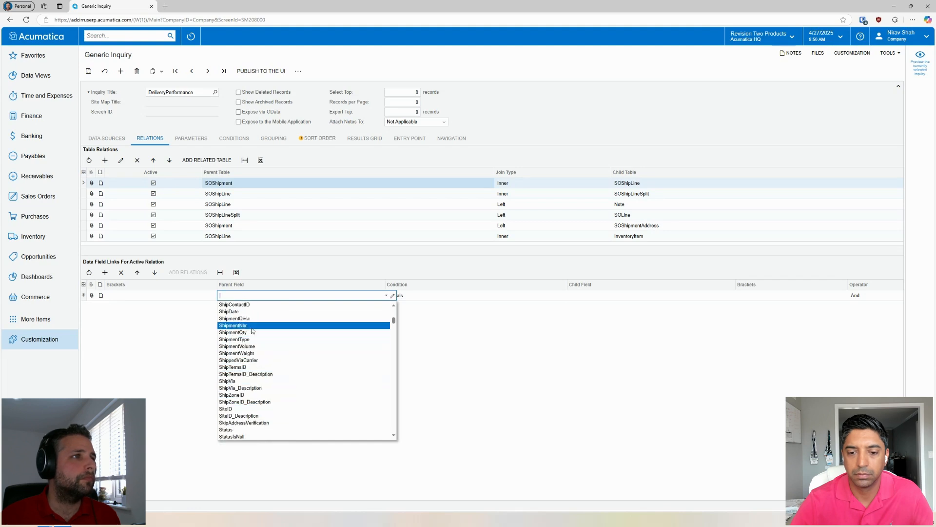
pyautogui.click(312, 325)
# Set the child field of the ShipmentNbr link to ShipmentNbr
pyautogui.click(624, 295)
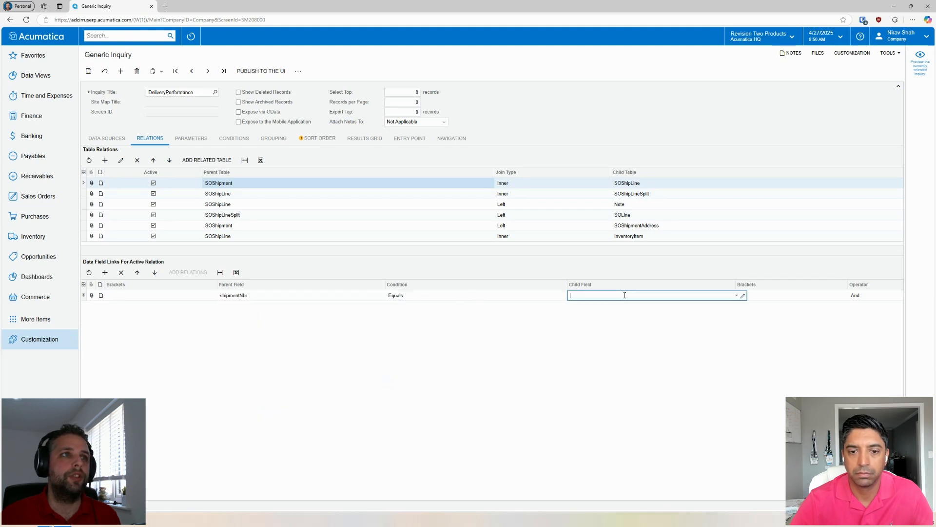
pyautogui.click(737, 295)
pyautogui.scroll(-5, 632, 364)
pyautogui.scroll(-5, 633, 364)
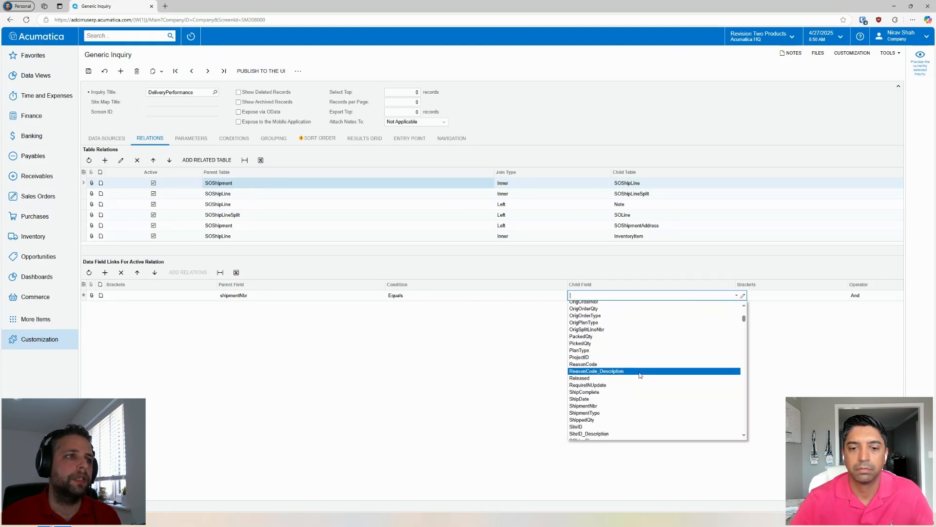
pyautogui.click(601, 343)
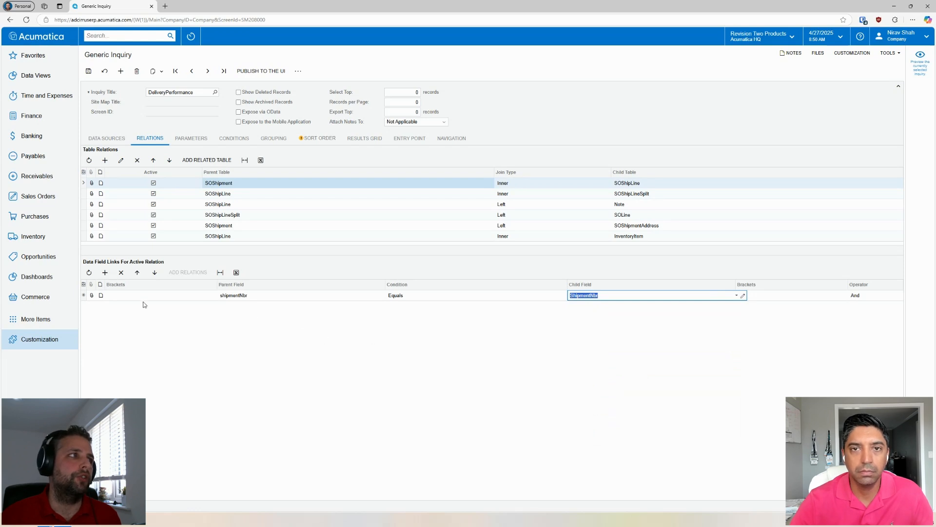
pyautogui.press('Tab')
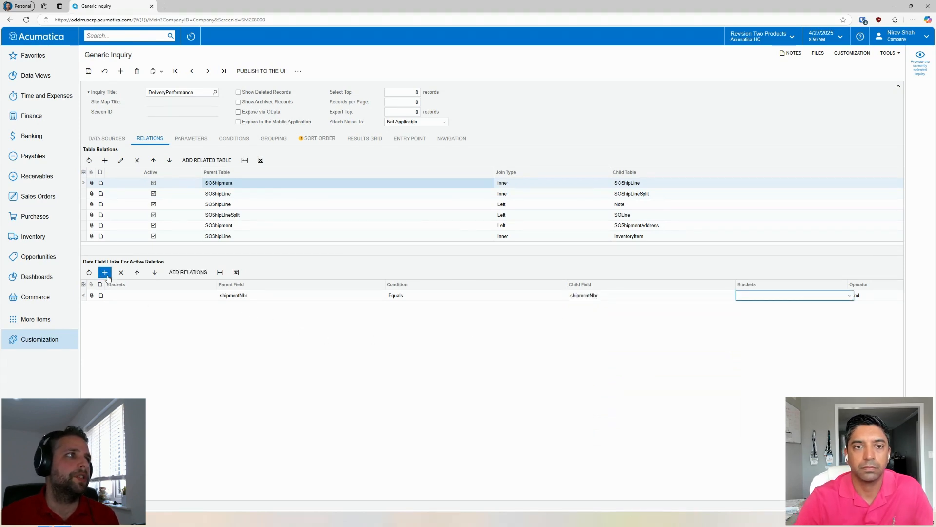
# Add a second data field link to the same relation with ShipmentType as the parent field
pyautogui.click(105, 276)
pyautogui.click(267, 305)
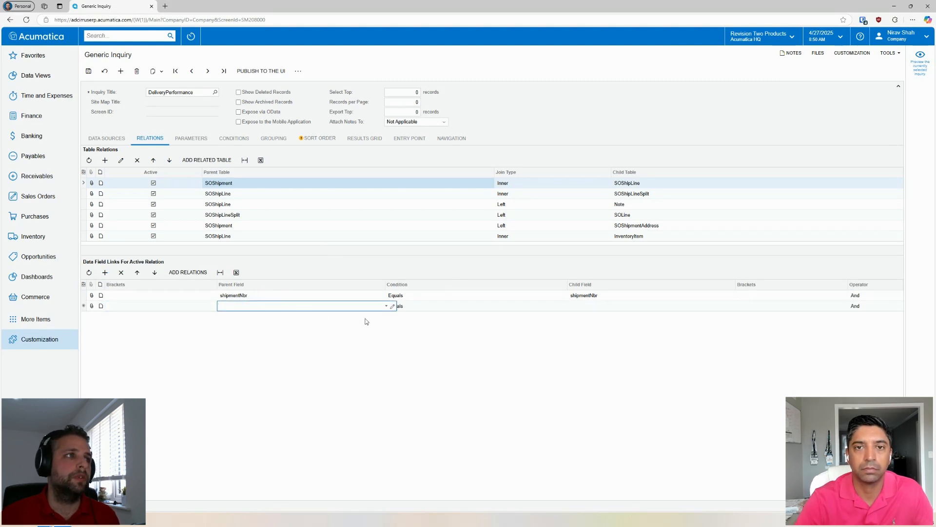
pyautogui.click(387, 306)
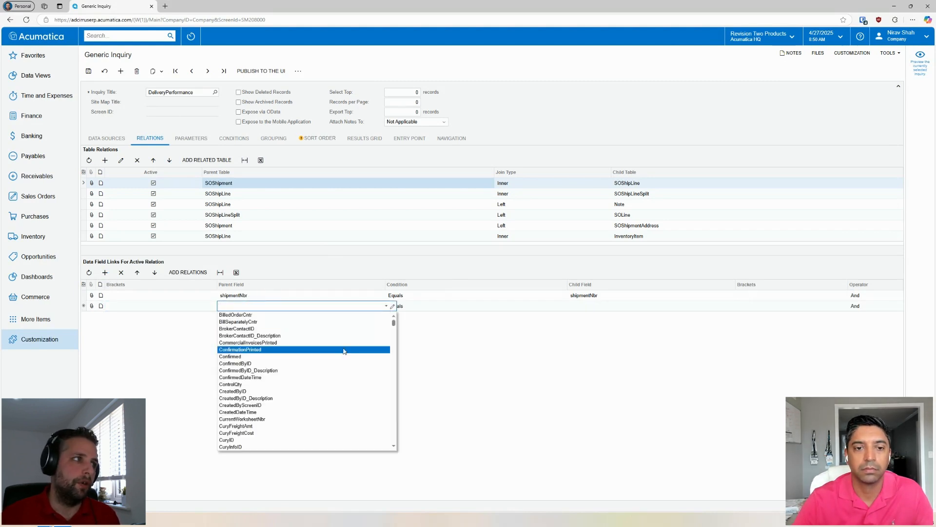
pyautogui.write('ship')
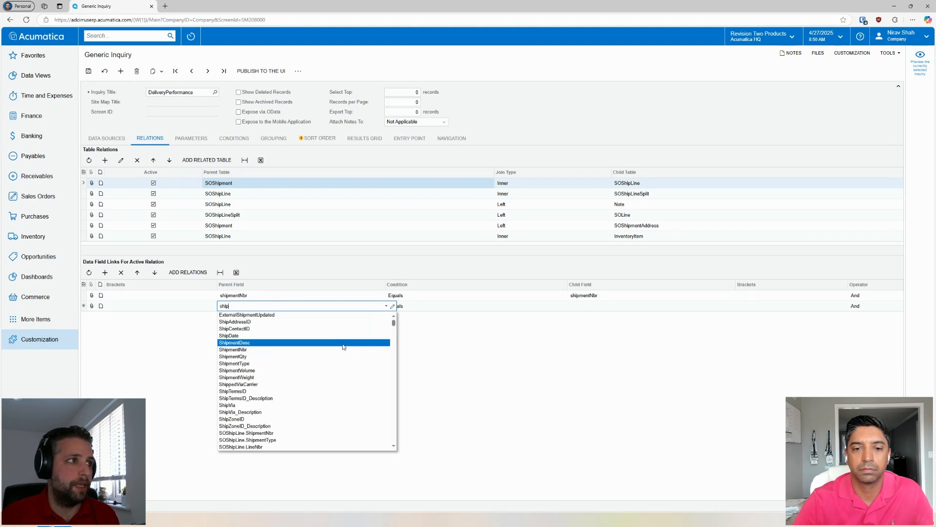
pyautogui.click(267, 364)
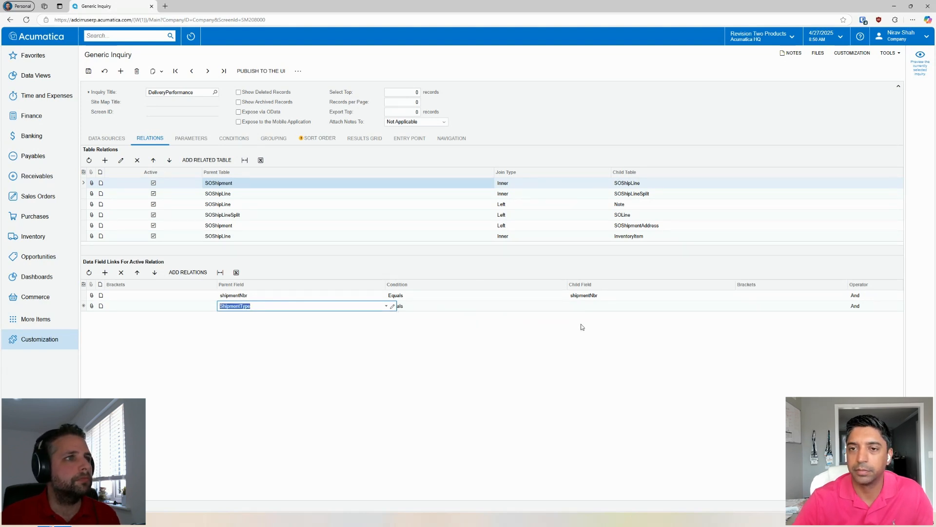
# Set the child field of the second link to ShipmentType, keeping the Equals condition
pyautogui.press('Tab')
pyautogui.press('Tab')
pyautogui.click(738, 307)
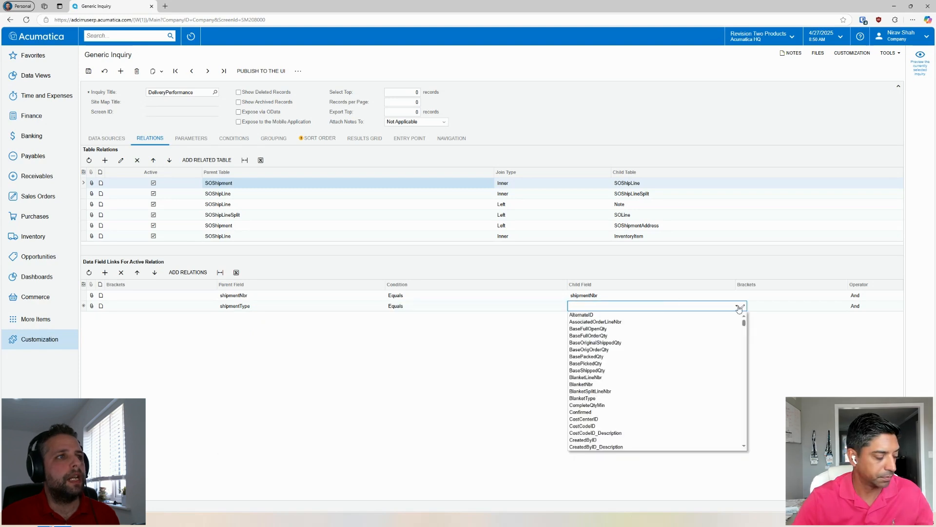
pyautogui.write('shipemt')
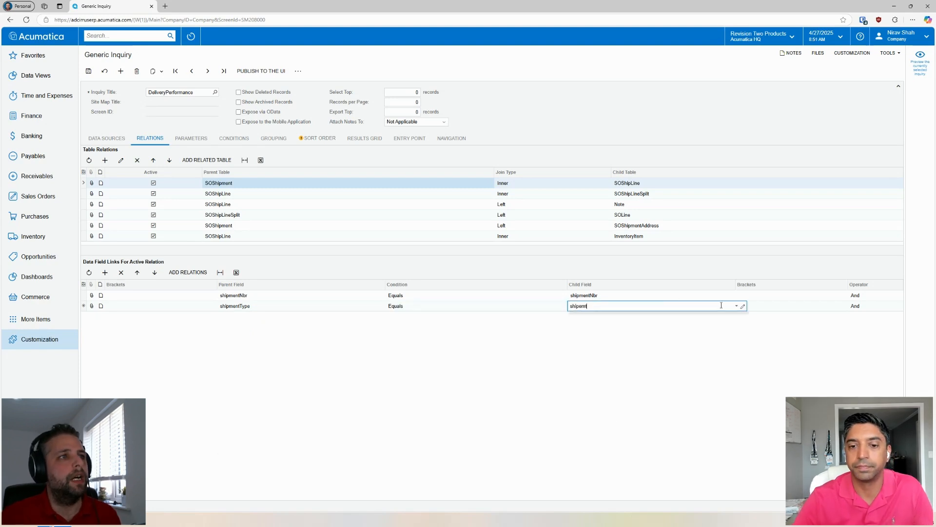
pyautogui.press('BackSpace')
pyautogui.press('BackSpace')
pyautogui.press('BackSpace')
pyautogui.write('men')
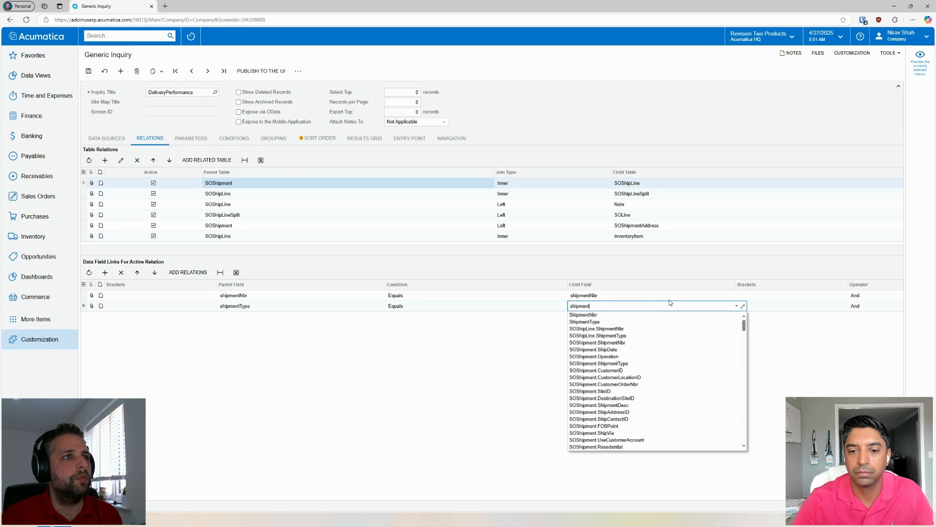
pyautogui.click(585, 322)
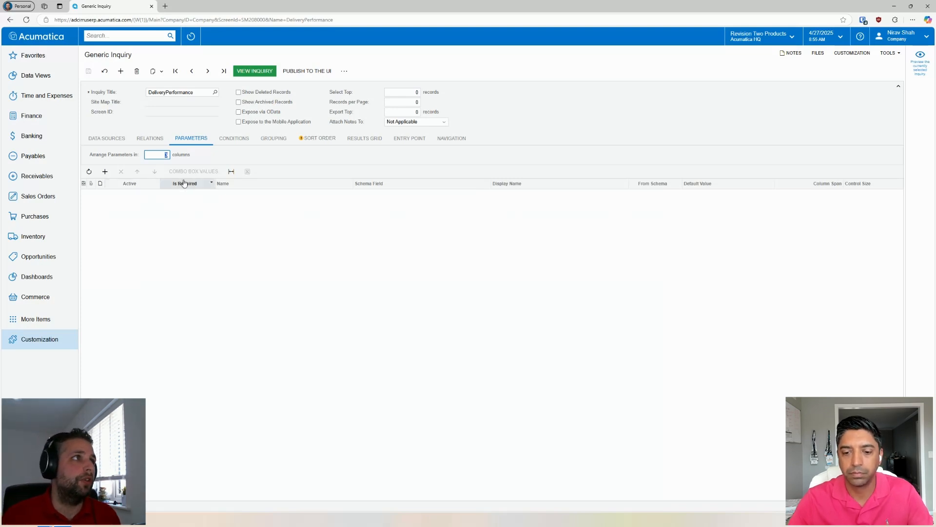
pyautogui.click(105, 172)
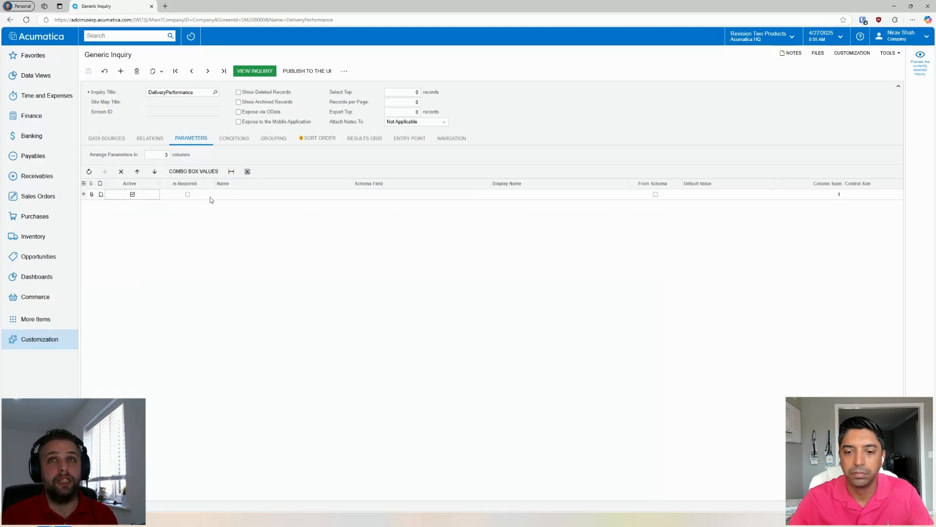
pyautogui.click(208, 199)
pyautogui.click(249, 196)
pyautogui.write('ship')
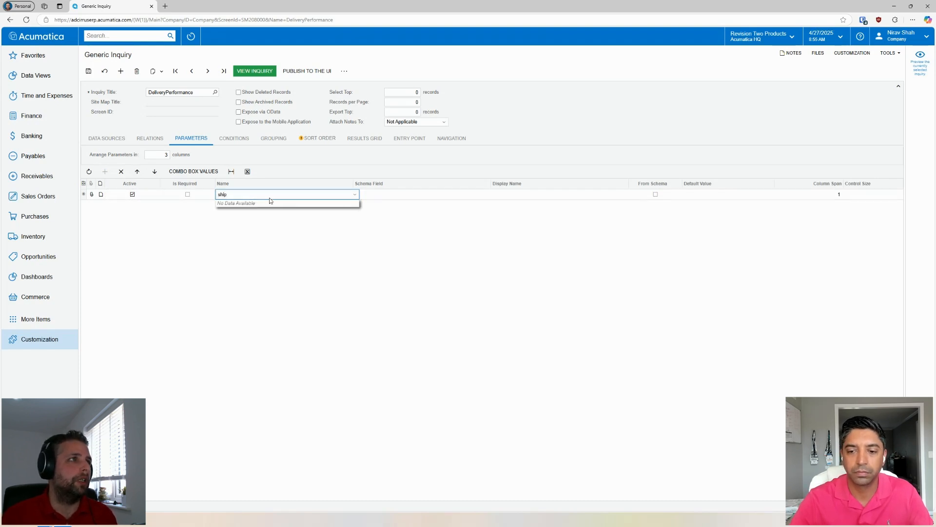
pyautogui.click(318, 195)
pyautogui.click(232, 194)
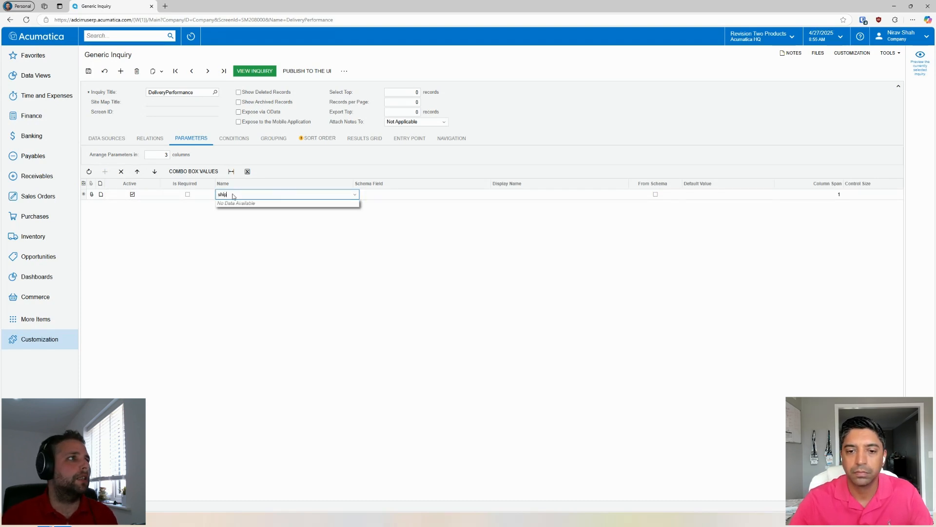
pyautogui.press('BackSpace')
pyautogui.press('BackSpace')
pyautogui.press('BackSpace')
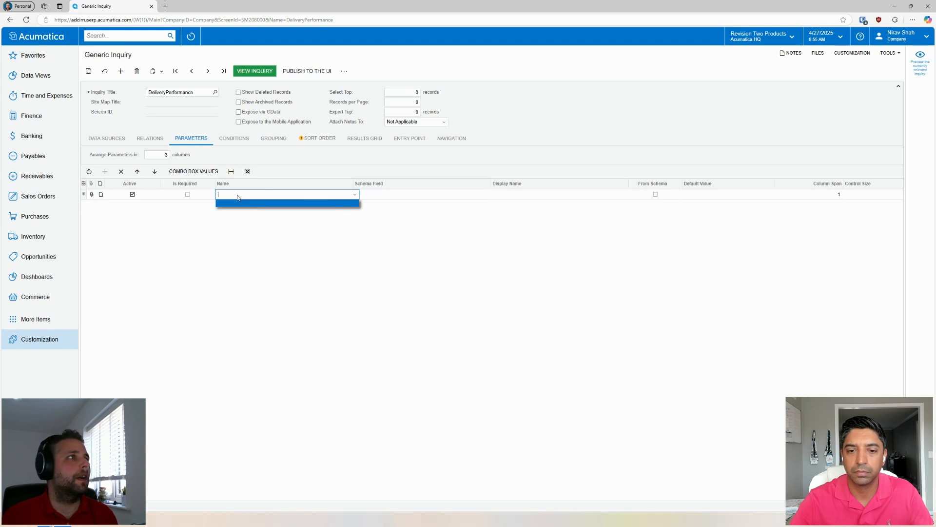
pyautogui.click(184, 258)
pyautogui.click(132, 194)
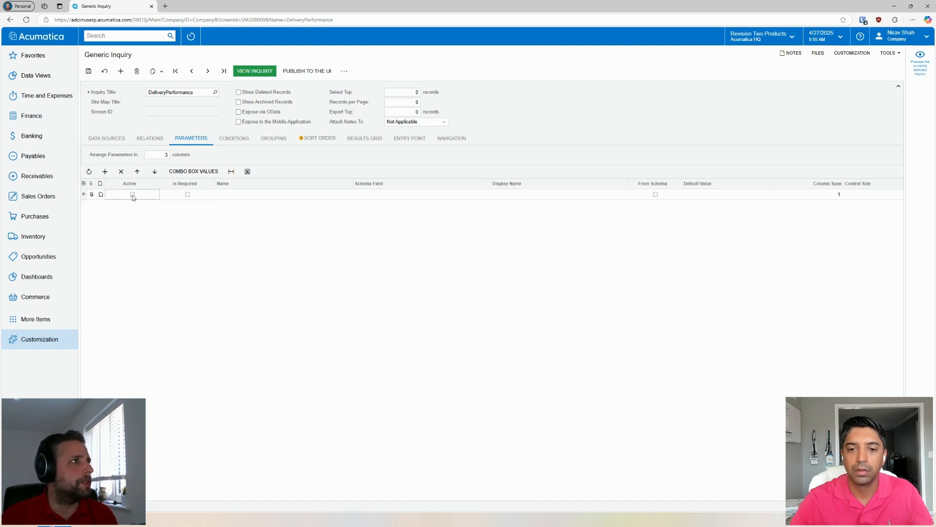
# Add a sort order entry for the inquiry on SOShipment.ShipmentNbr in ascending order
pyautogui.click(236, 143)
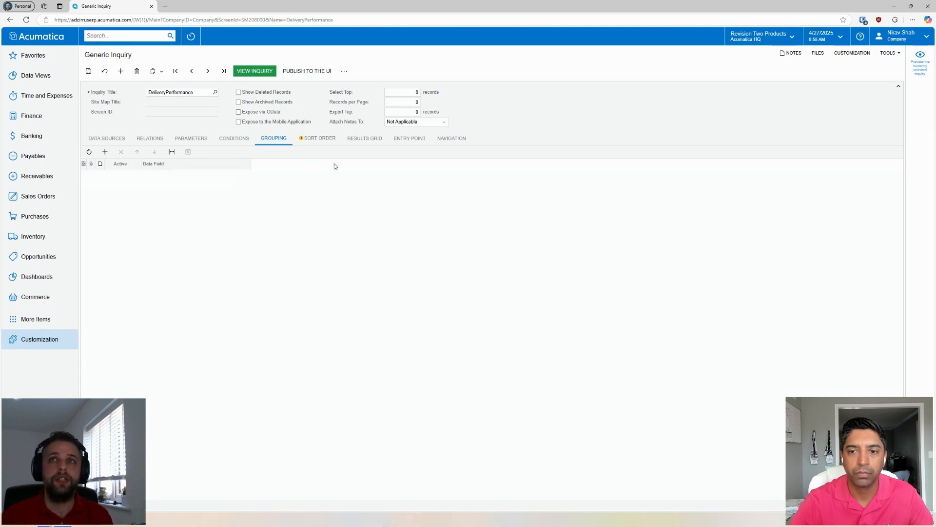
pyautogui.click(318, 138)
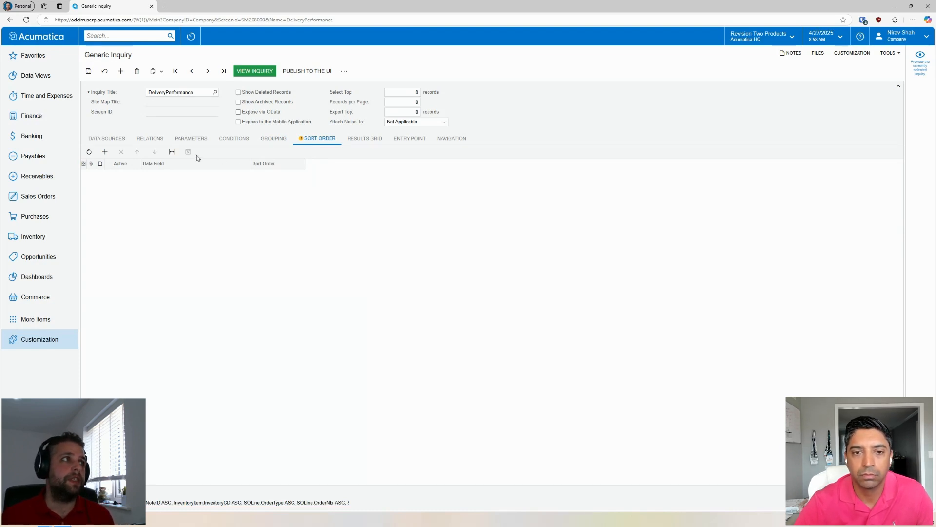
pyautogui.click(105, 152)
pyautogui.click(179, 175)
pyautogui.click(250, 175)
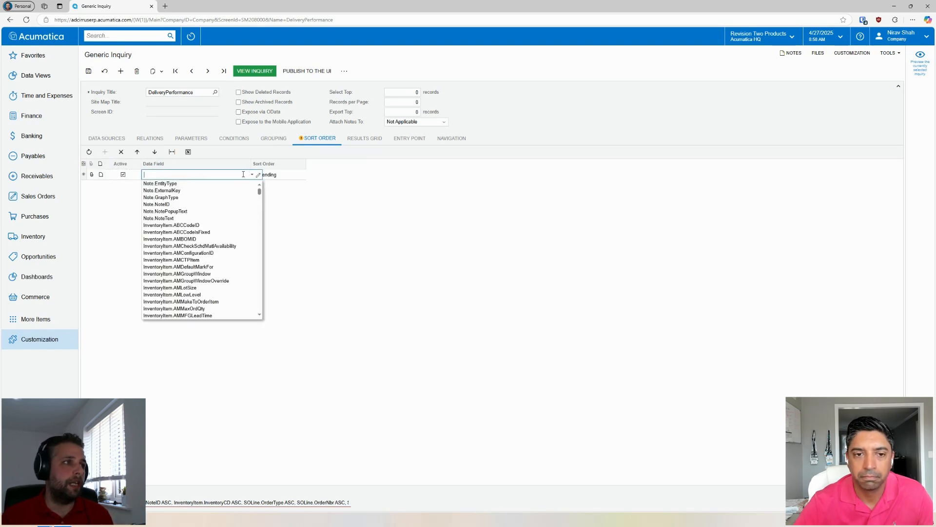
pyautogui.write('shipment')
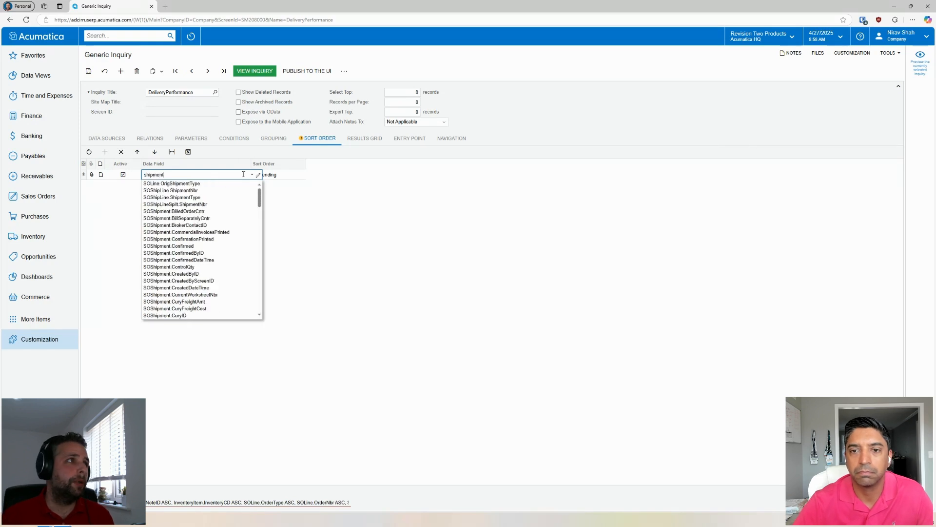
pyautogui.scroll(-10, 224, 258)
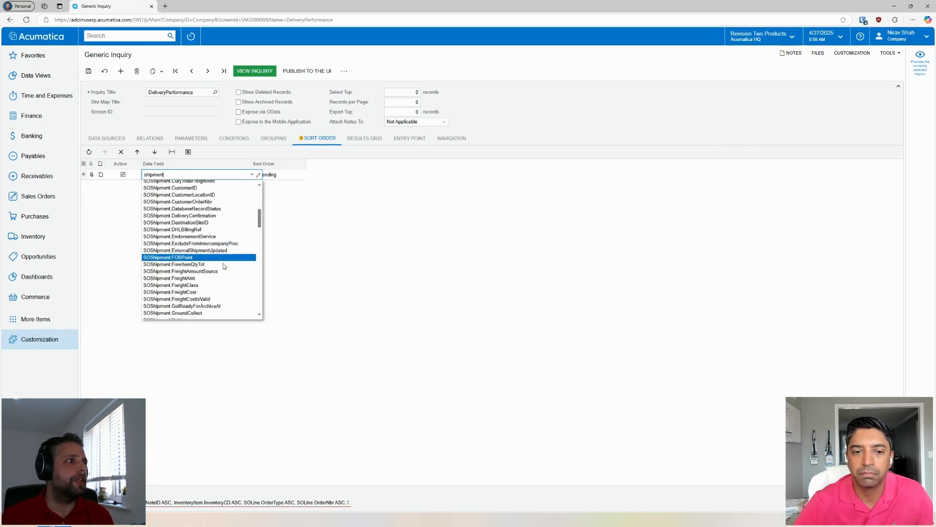
pyautogui.scroll(-7, 223, 267)
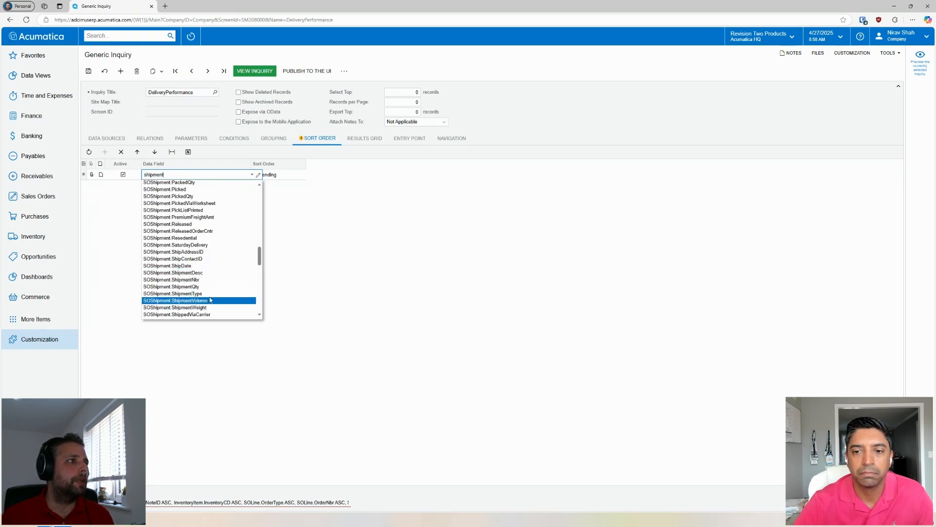
pyautogui.click(209, 279)
pyautogui.click(288, 177)
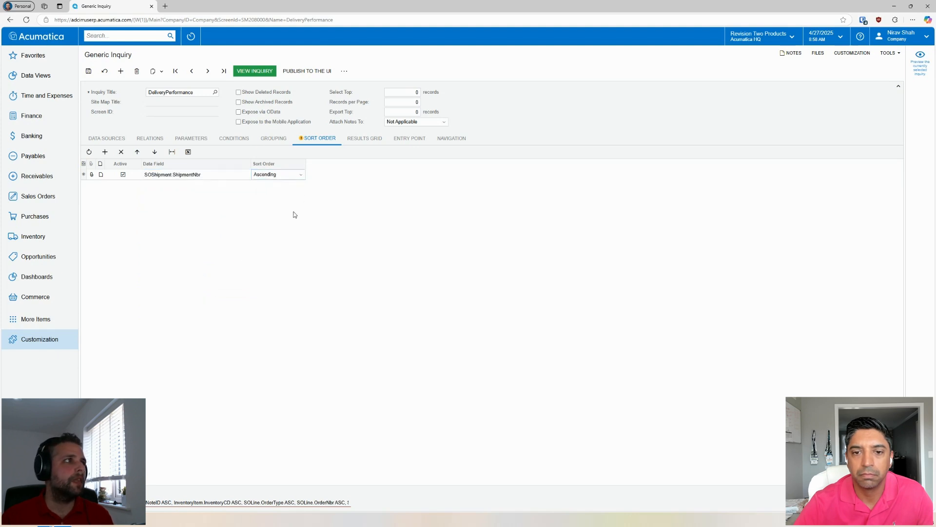
# Add a second sort order entry for the inquiry on SOShipLine.LineNbr in ascending order
pyautogui.click(105, 153)
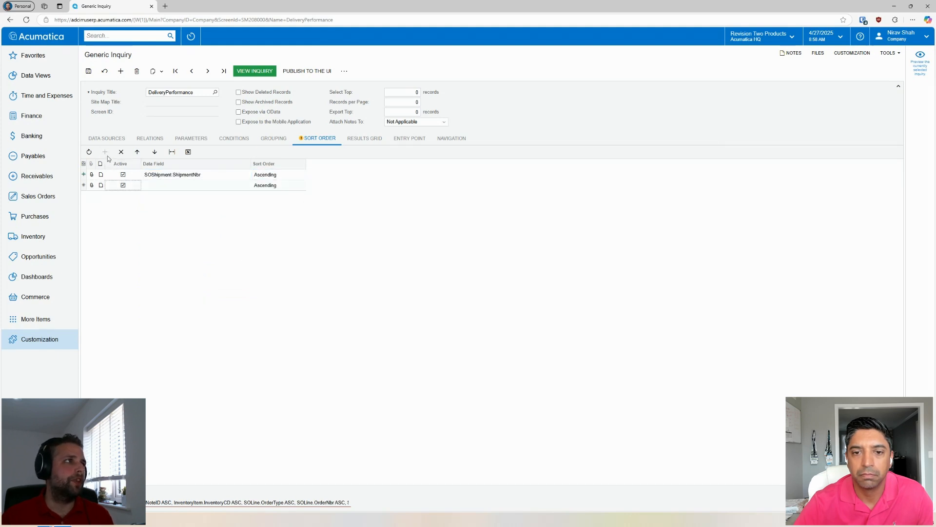
pyautogui.click(204, 184)
pyautogui.click(251, 185)
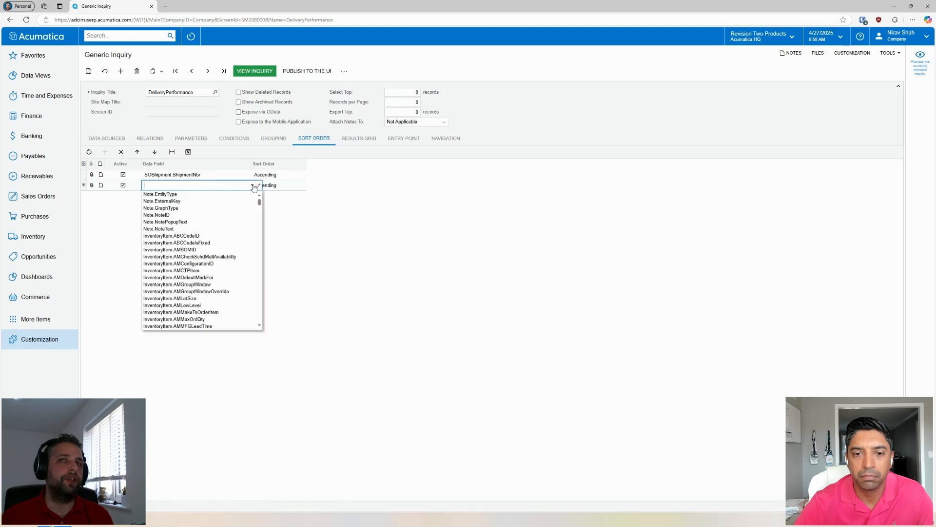
pyautogui.write('linenbr')
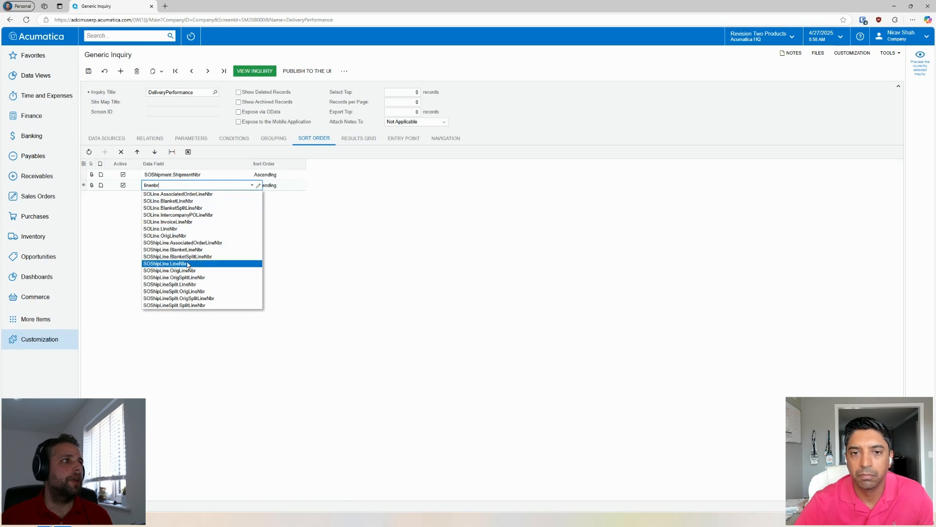
pyautogui.click(190, 264)
pyautogui.click(283, 186)
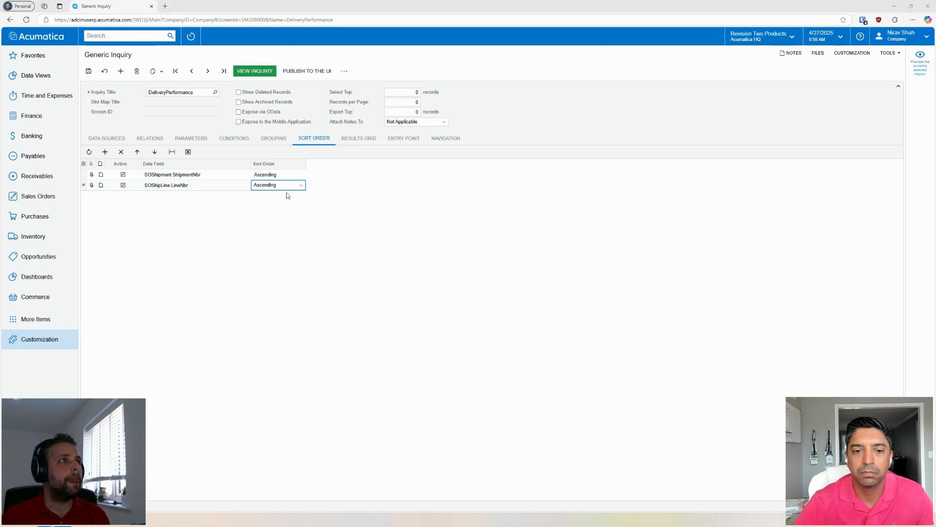
# Add the first results grid row for the SOShipment object with ShipmentNbr as its data field
pyautogui.click(359, 138)
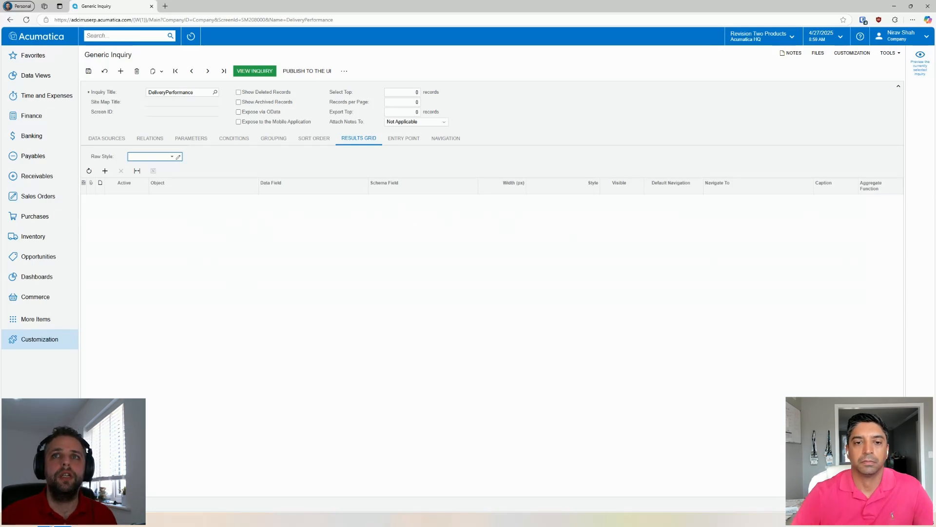
pyautogui.click(187, 204)
pyautogui.click(212, 202)
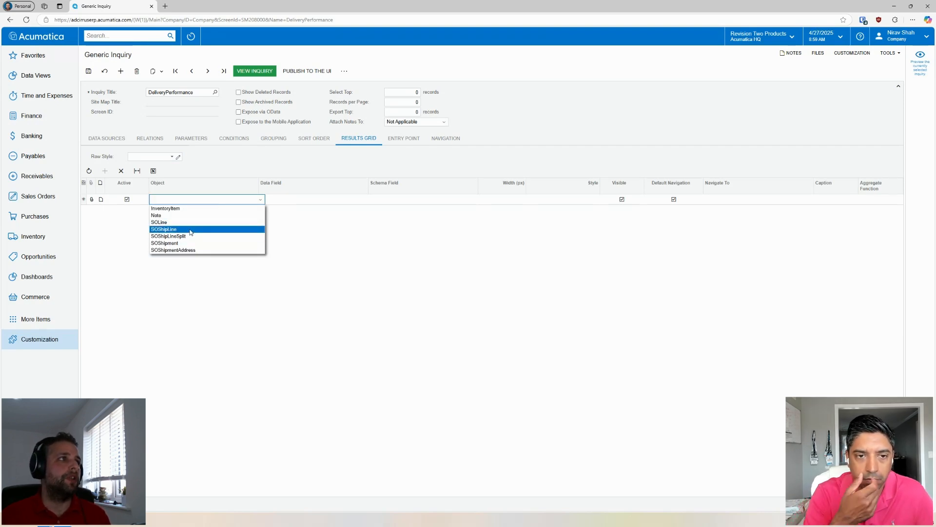
pyautogui.click(182, 243)
pyautogui.click(302, 198)
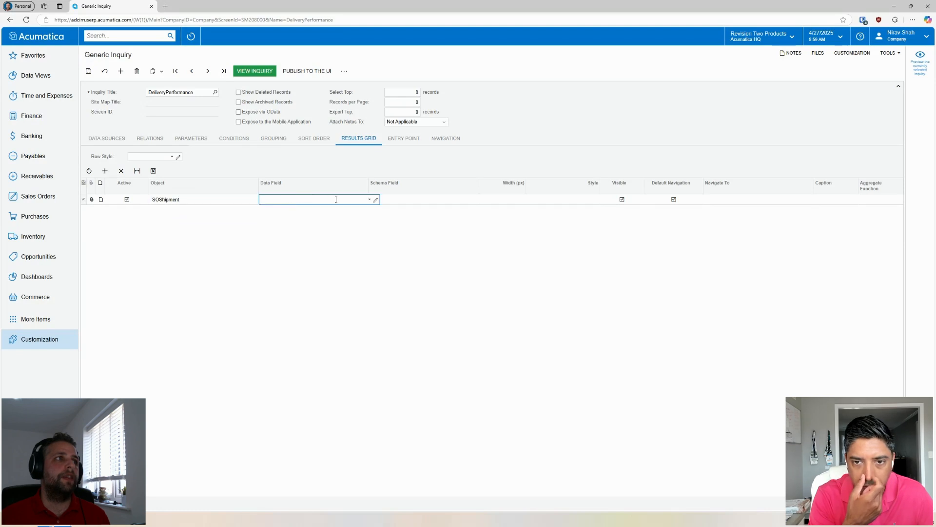
pyautogui.click(367, 200)
pyautogui.scroll(-5, 319, 266)
pyautogui.scroll(-10, 318, 267)
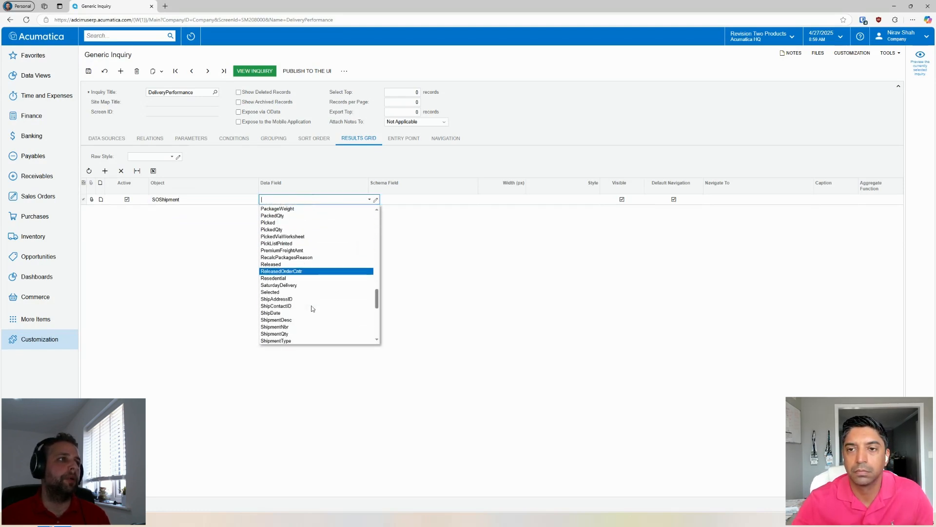
pyautogui.click(304, 326)
pyautogui.press('Tab')
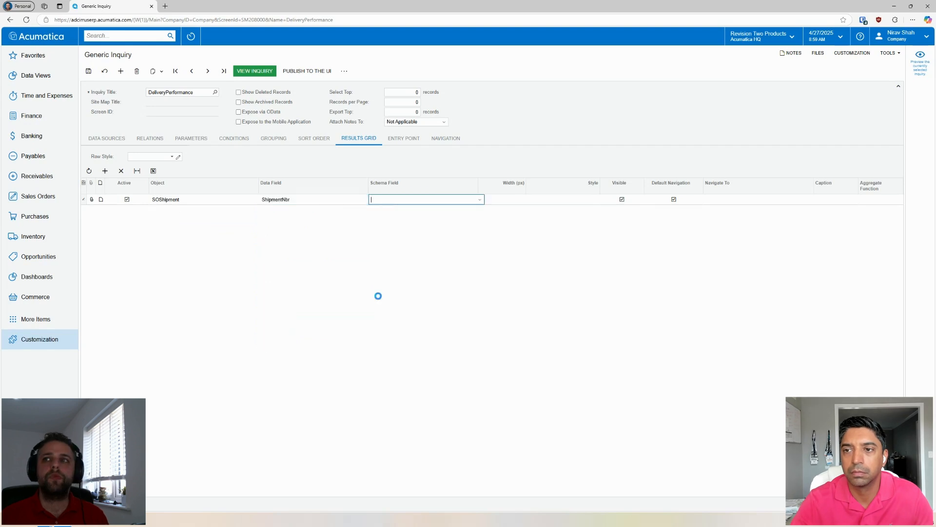
# Add a second SOShipment row to the results grid with Status as its data field
pyautogui.click(105, 171)
pyautogui.click(200, 211)
pyautogui.click(321, 212)
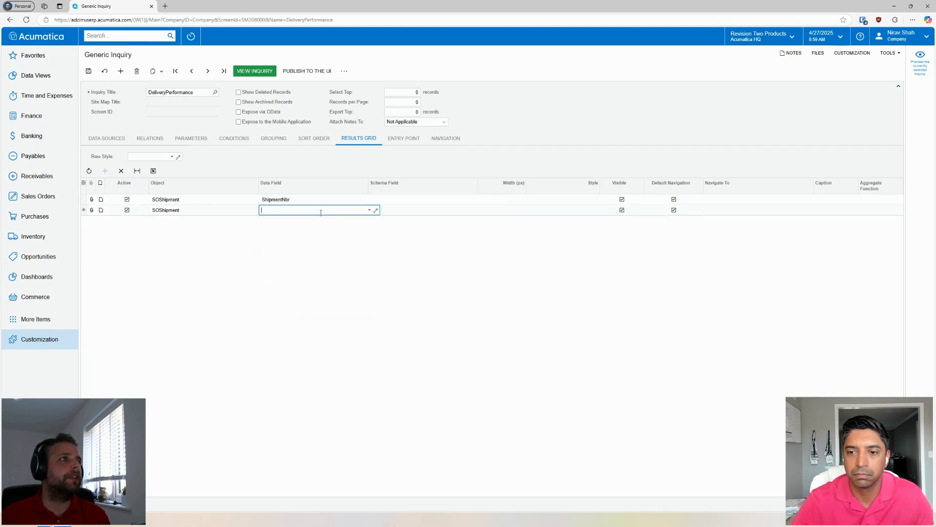
pyautogui.click(369, 210)
pyautogui.scroll(-3, 337, 293)
pyautogui.scroll(-15, 345, 310)
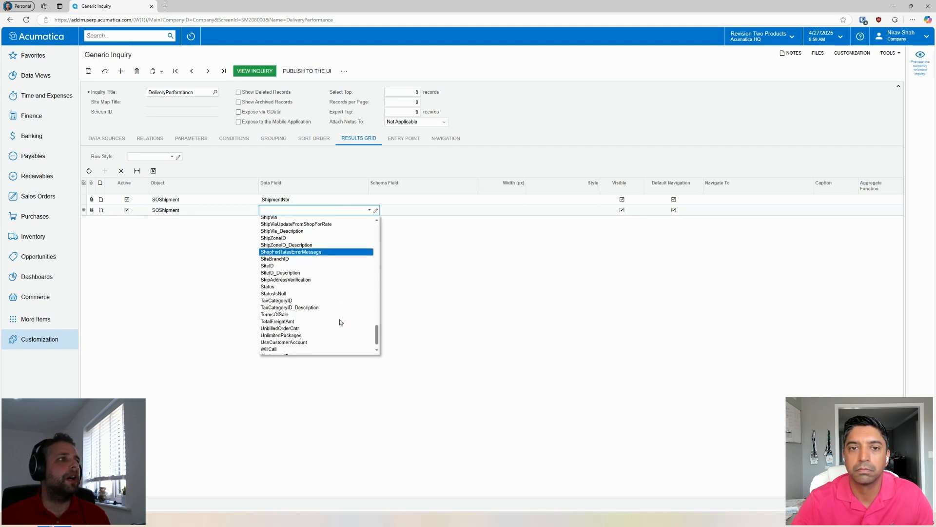
pyautogui.click(273, 286)
pyautogui.press('Tab')
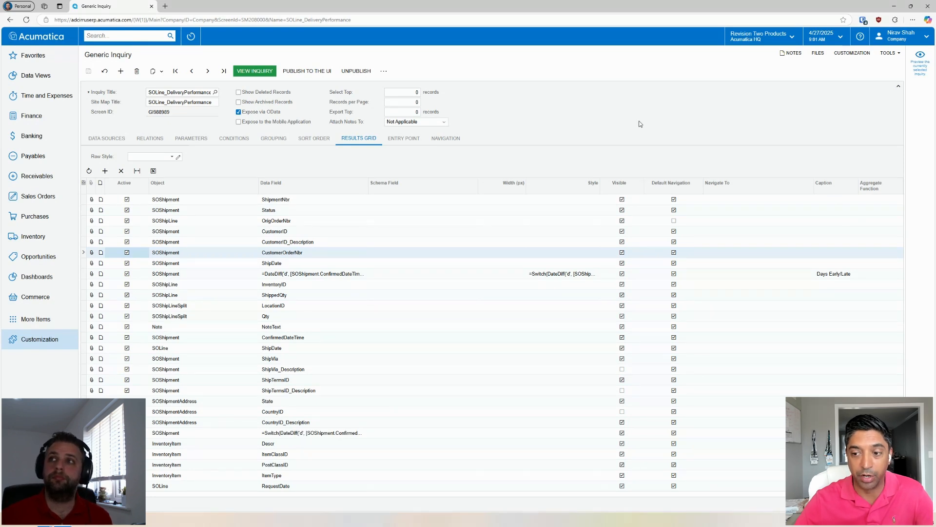
# Add the Use in Quick Search column to the results grid layout of the SOLine_DeliveryPerformance inquiry
pyautogui.click(84, 183)
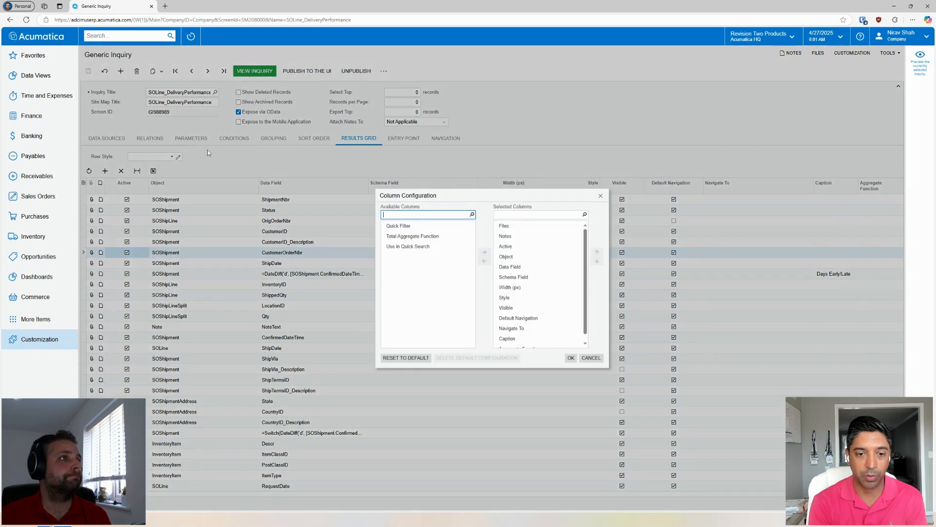
pyautogui.click(414, 247)
pyautogui.keyDown('shift'); pyautogui.click(425, 237); pyautogui.keyUp('shift')
pyautogui.click(414, 246)
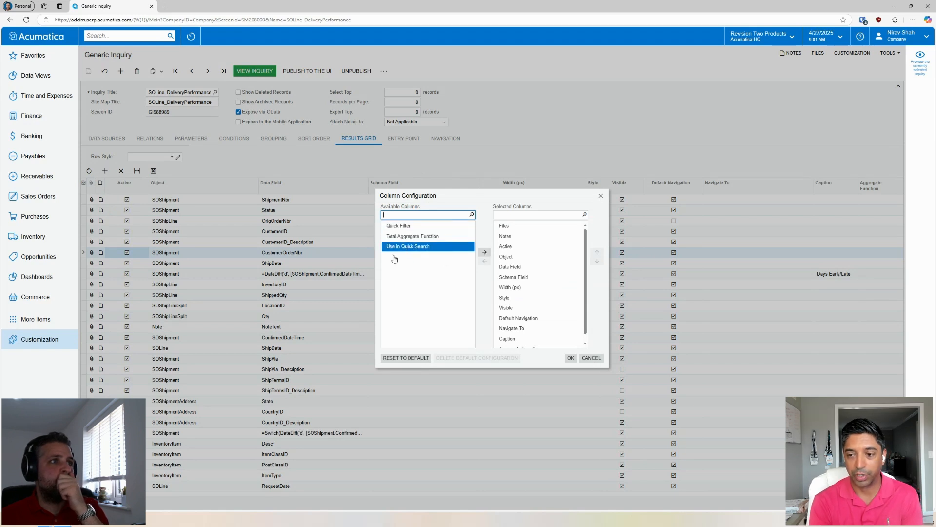
pyautogui.click(484, 252)
pyautogui.click(571, 358)
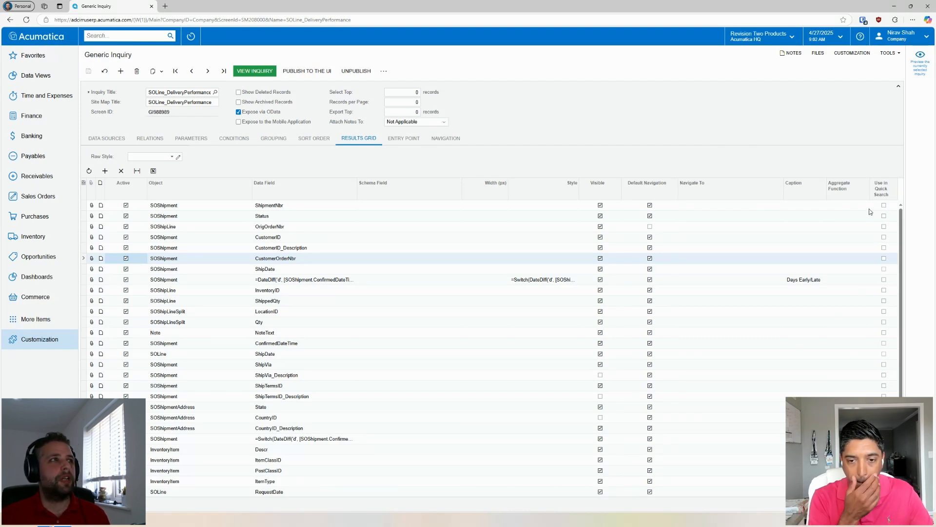
# Add the Total Aggregate Function column to the results grid layout
pyautogui.click(83, 184)
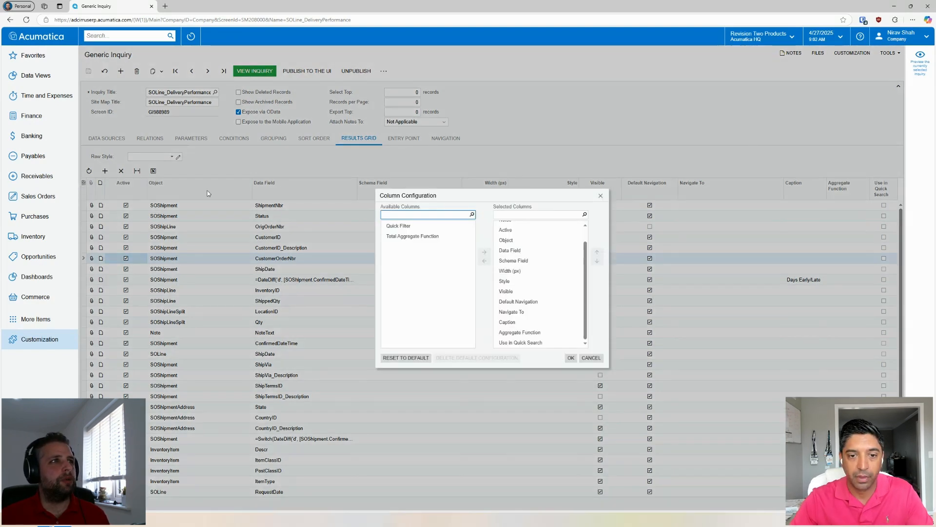
pyautogui.moveTo(552, 198); pyautogui.dragTo(544, 200)
pyautogui.click(405, 239)
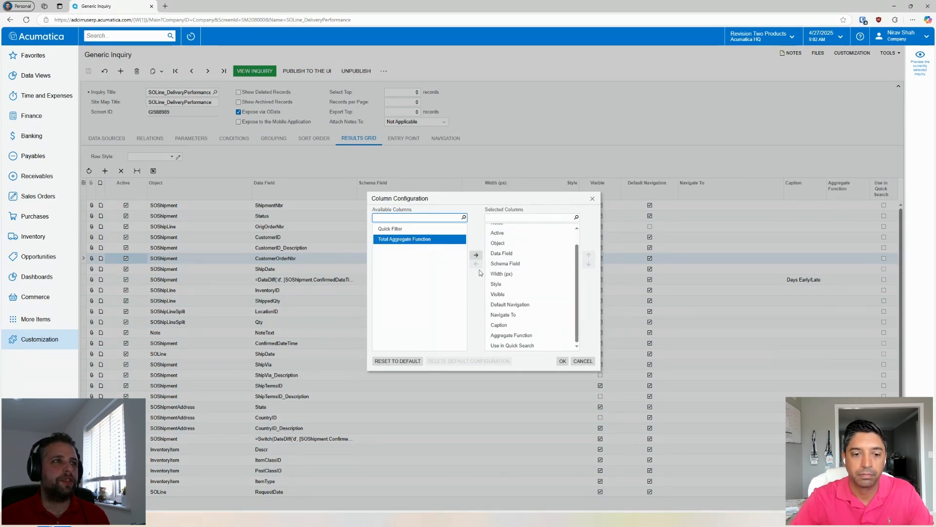
pyautogui.click(476, 255)
pyautogui.click(562, 361)
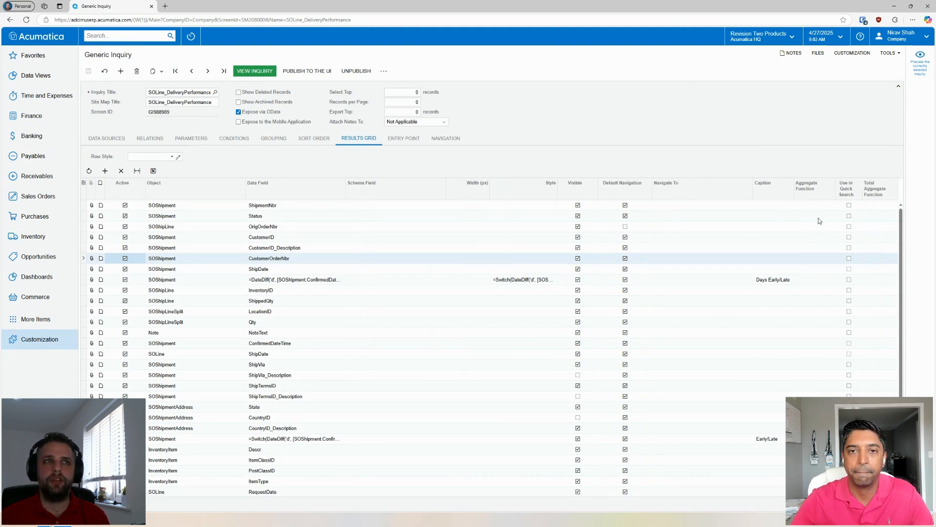
# Review the aggregate function options for the Days Early/Late row without choosing one
pyautogui.click(816, 280)
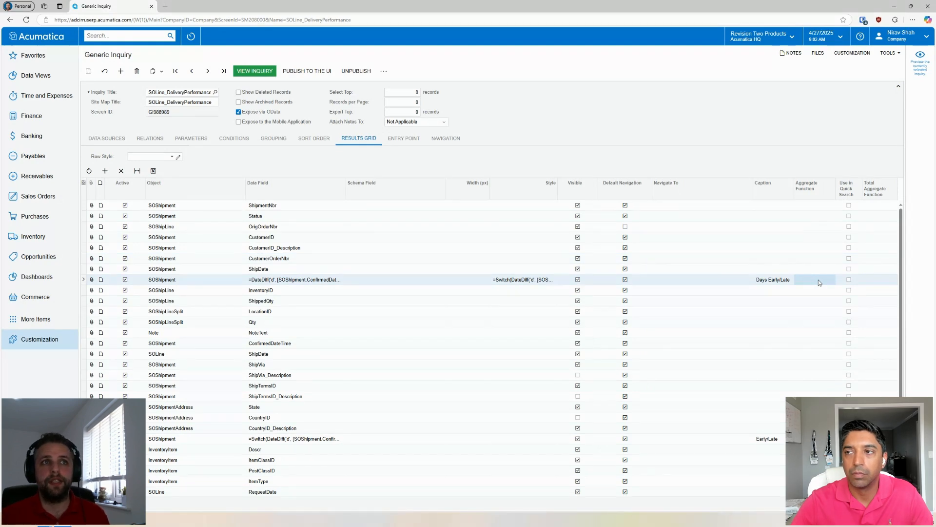
pyautogui.click(824, 283)
pyautogui.click(836, 281)
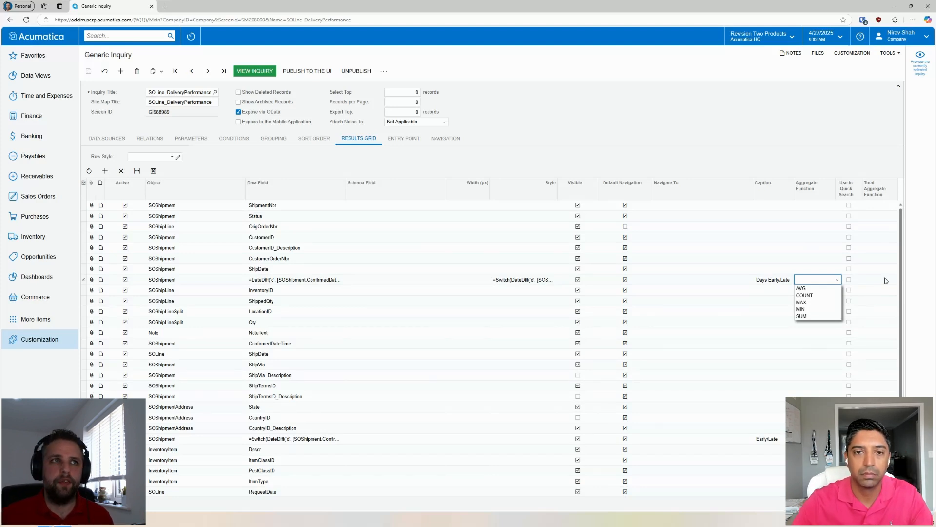
pyautogui.click(829, 279)
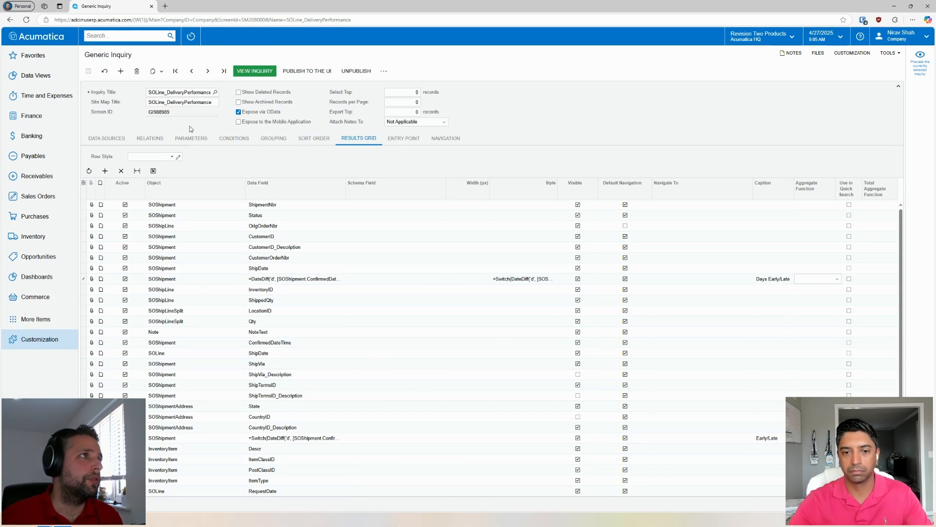
# Publish SOLine_DeliveryPerformance to the UI in the Sales Orders workspace under Inquiries, copying access rights from the SOLine_DeliveryPerformance screen
pyautogui.click(306, 71)
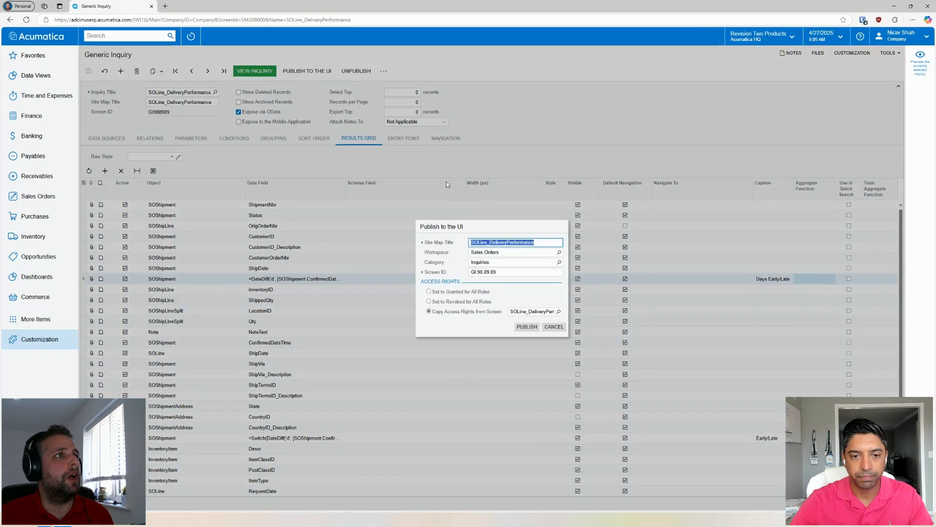
pyautogui.moveTo(474, 226); pyautogui.dragTo(461, 223)
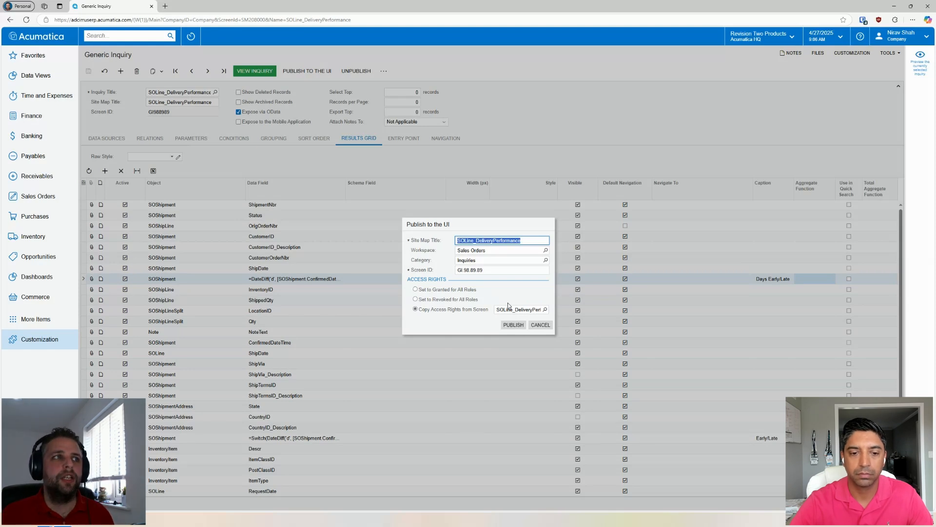
pyautogui.click(545, 309)
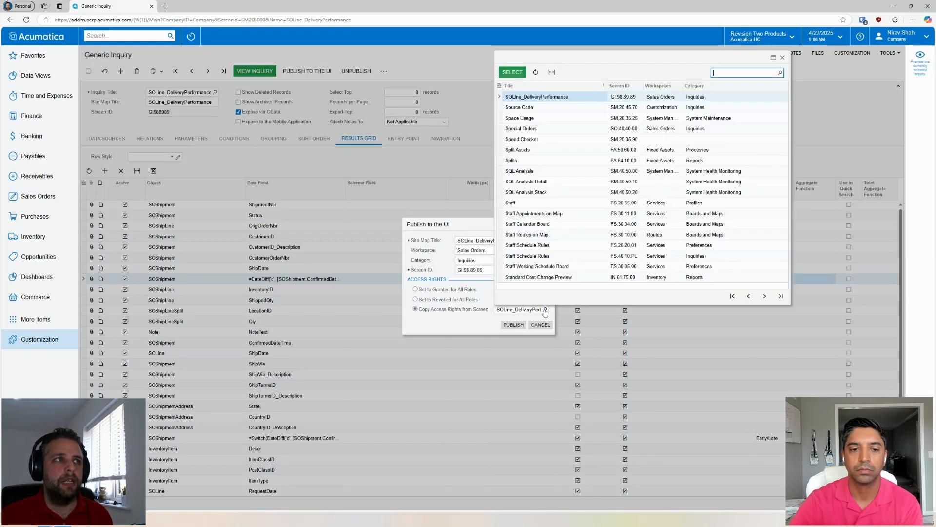
pyautogui.click(525, 150)
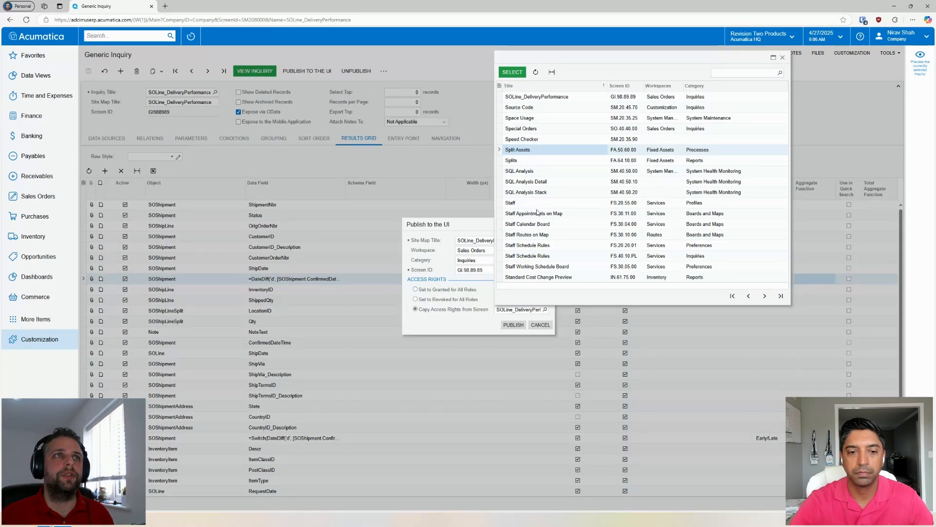
pyautogui.click(475, 225)
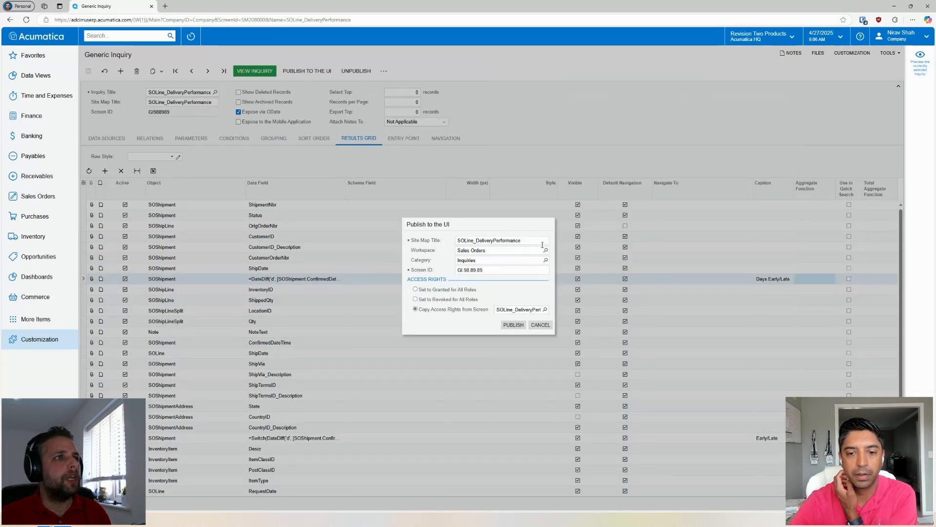
pyautogui.click(513, 325)
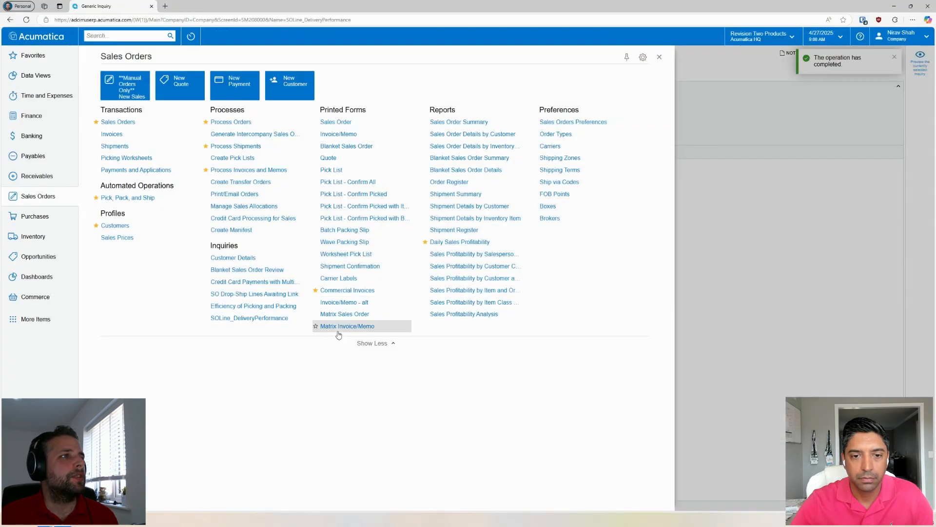
# Open the published SOLine_DeliveryPerformance inquiry from the Sales Orders workspace
pyautogui.click(47, 196)
pyautogui.click(29, 196)
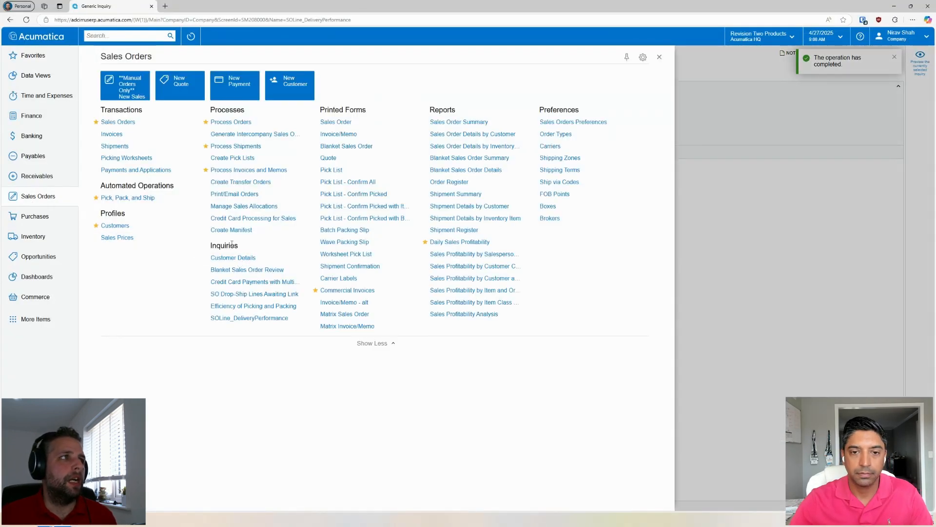
pyautogui.click(253, 320)
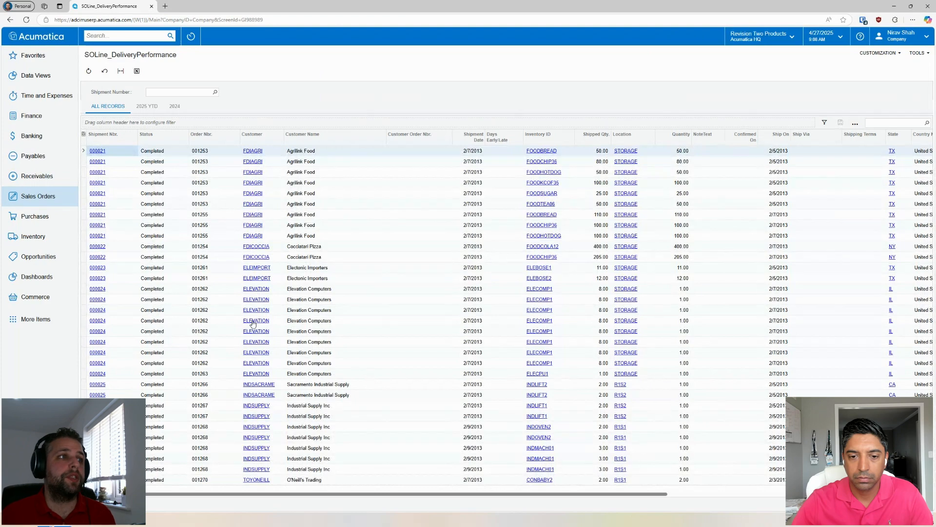
pyautogui.moveTo(408, 497)
pyautogui.mouseDown()
pyautogui.moveTo(675, 516)
pyautogui.moveTo(401, 505)
pyautogui.mouseUp()
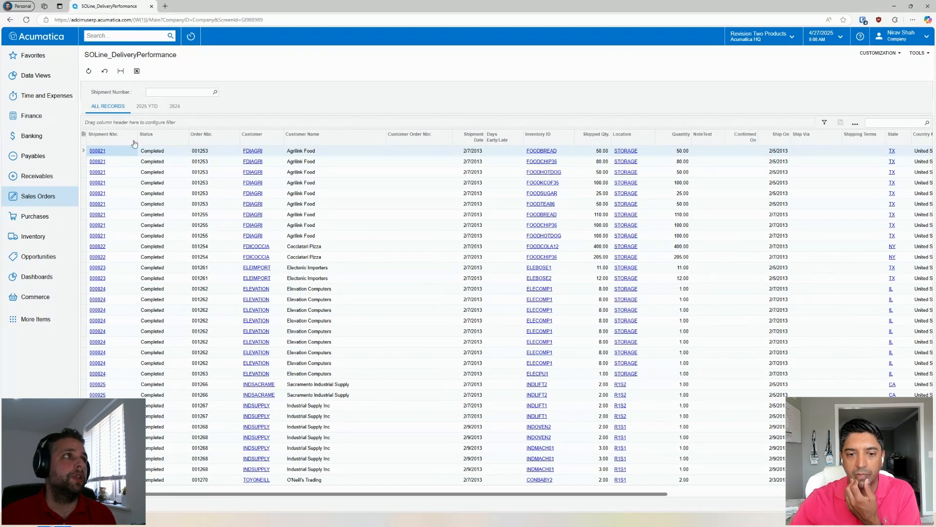
# Review the inquiry results under the 2025 YTD and 2024 filters, and return to all records
pyautogui.click(146, 110)
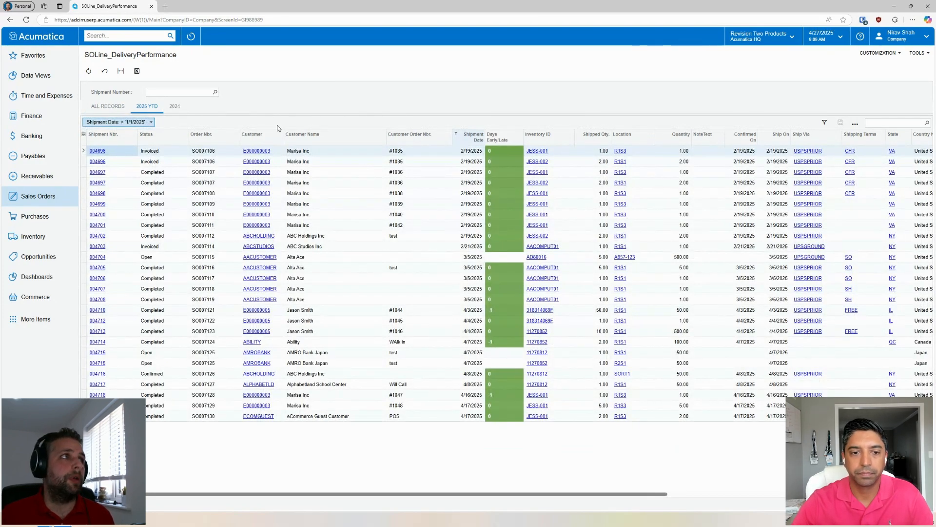
pyautogui.click(175, 107)
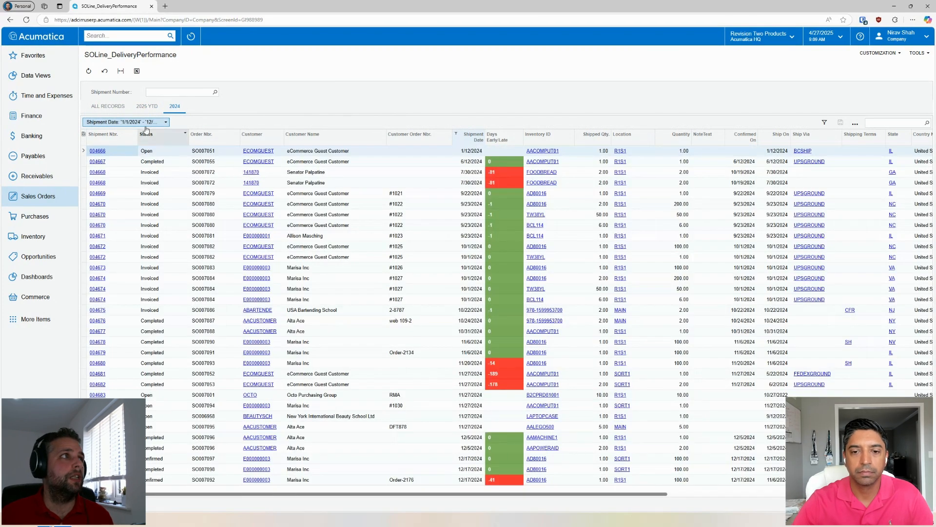
pyautogui.click(102, 110)
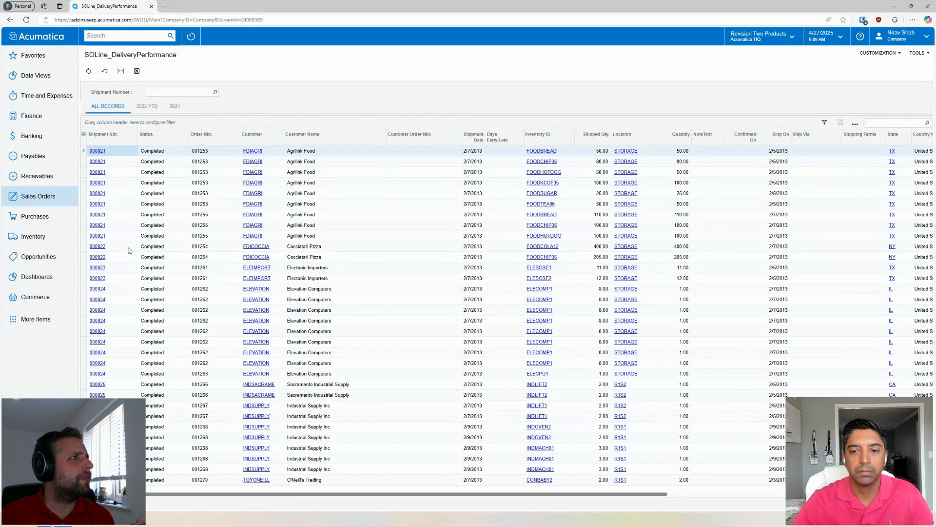
# Open the generic inquiry definition behind the SOLine_DeliveryPerformance results for editing
pyautogui.click(878, 52)
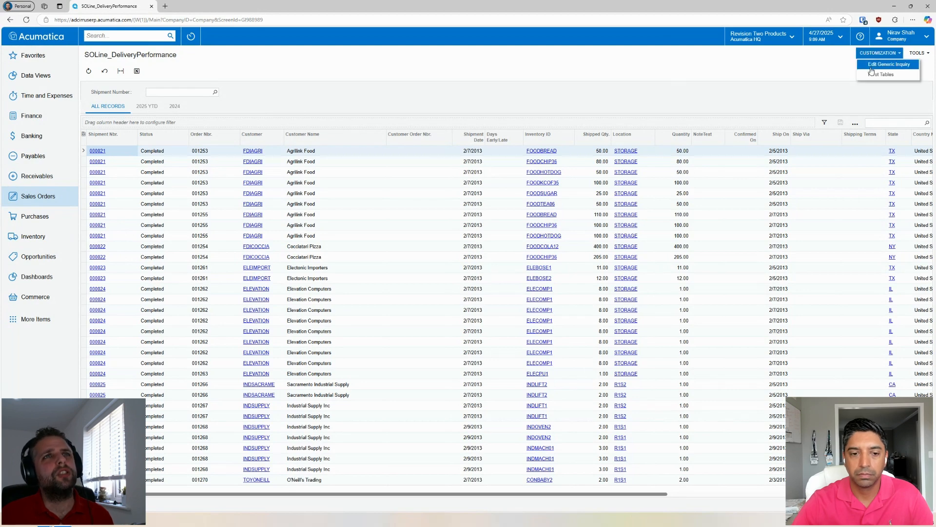
pyautogui.click(898, 67)
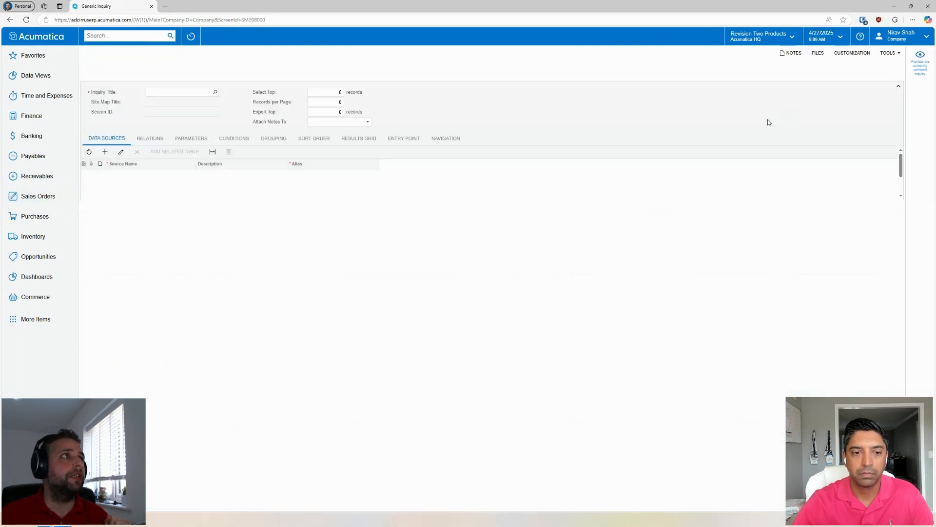
# Turn off default navigation for the SOShipmentAddress CountryID field in the results grid, save the inquiry, and view its results
pyautogui.click(364, 139)
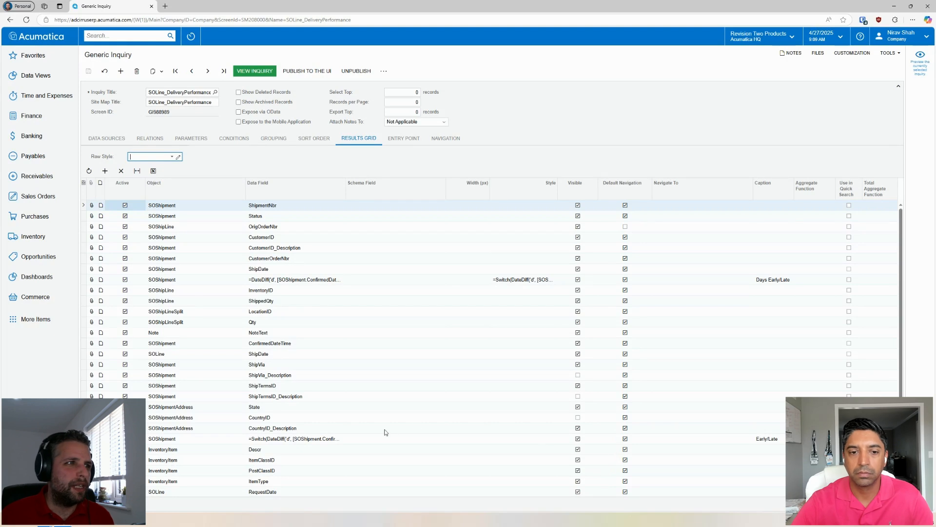
pyautogui.click(626, 419)
pyautogui.click(626, 418)
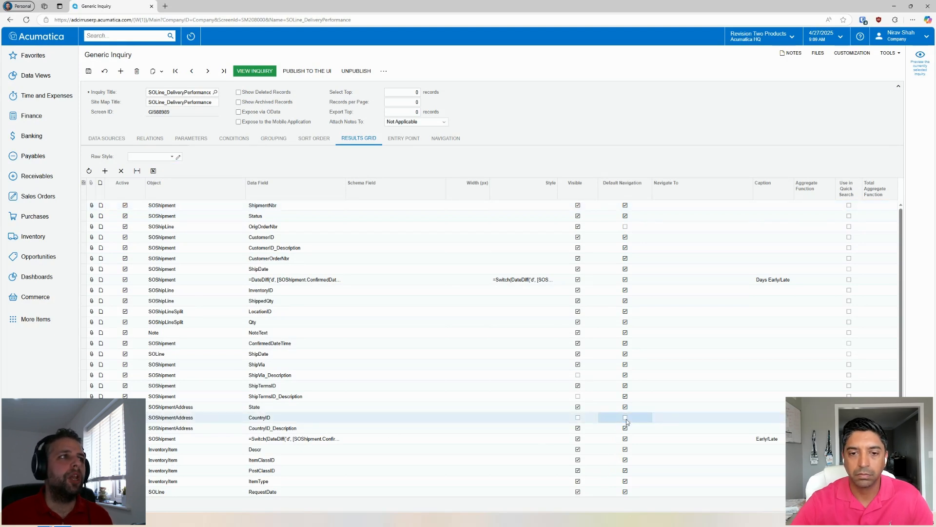
pyautogui.click(331, 294)
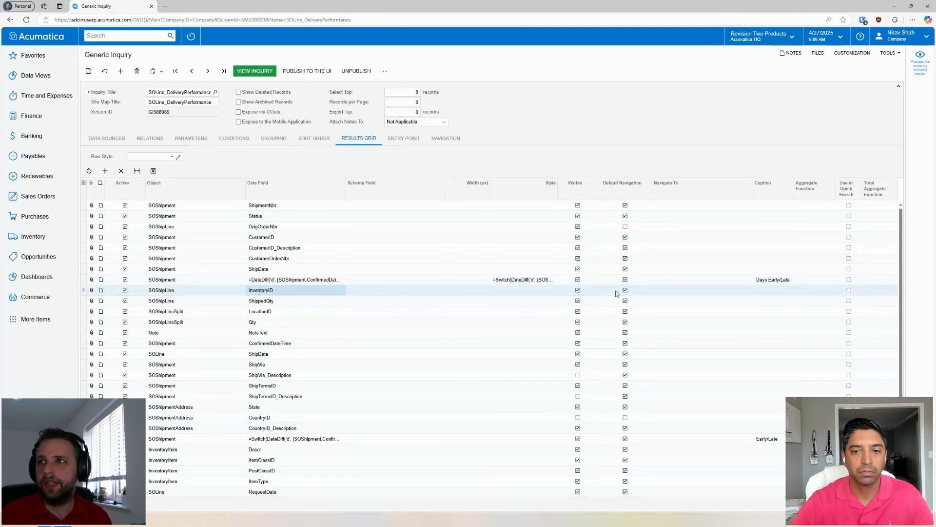
pyautogui.click(88, 71)
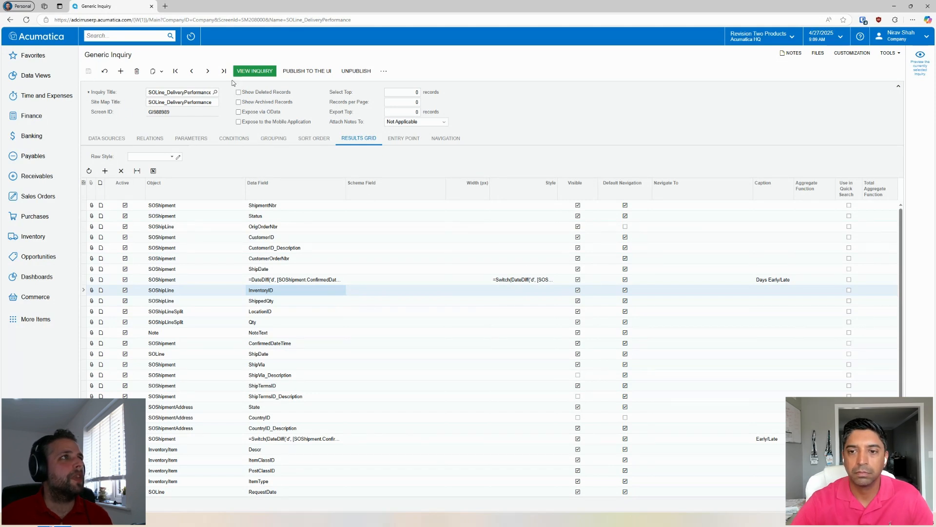
pyautogui.click(291, 71)
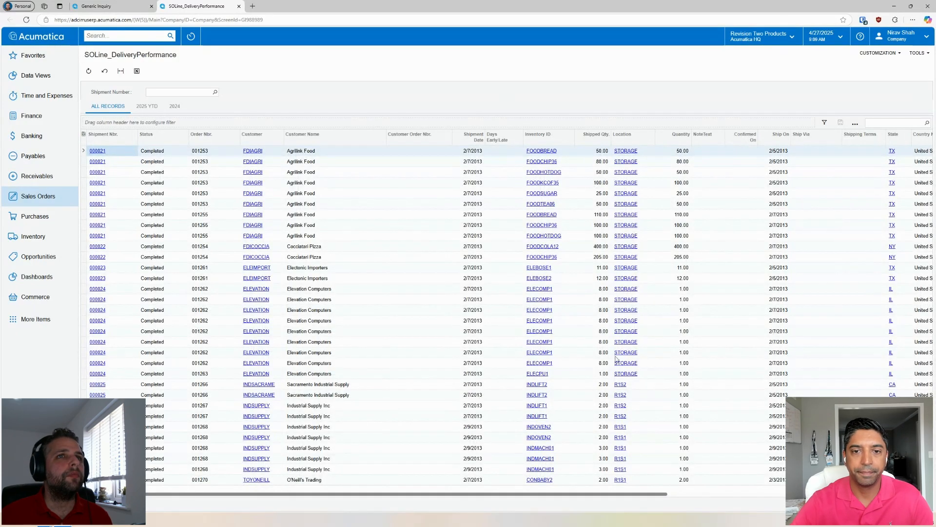
pyautogui.moveTo(654, 494); pyautogui.dragTo(761, 492)
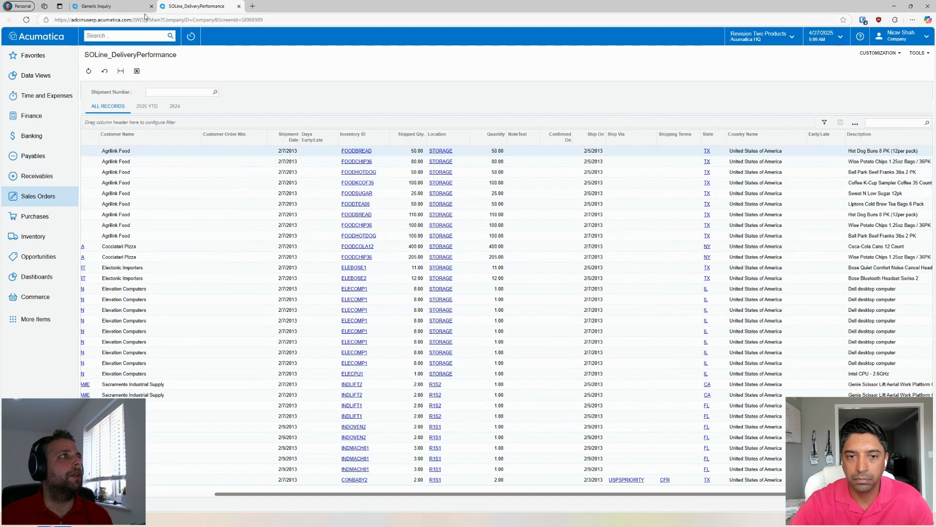
# Turn off default navigation for the SOShipmentAddress State field in the inquiry definition, save it, and view the updated results
pyautogui.click(81, 3)
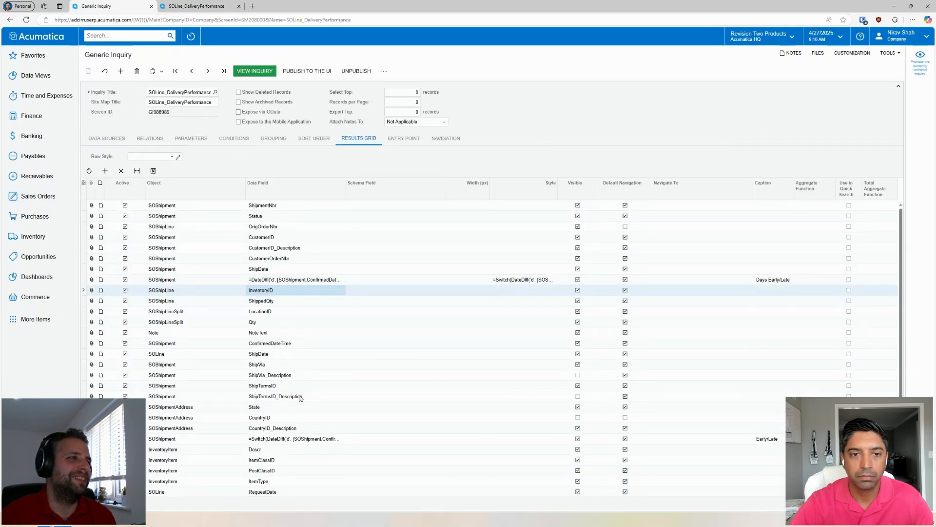
pyautogui.click(304, 411)
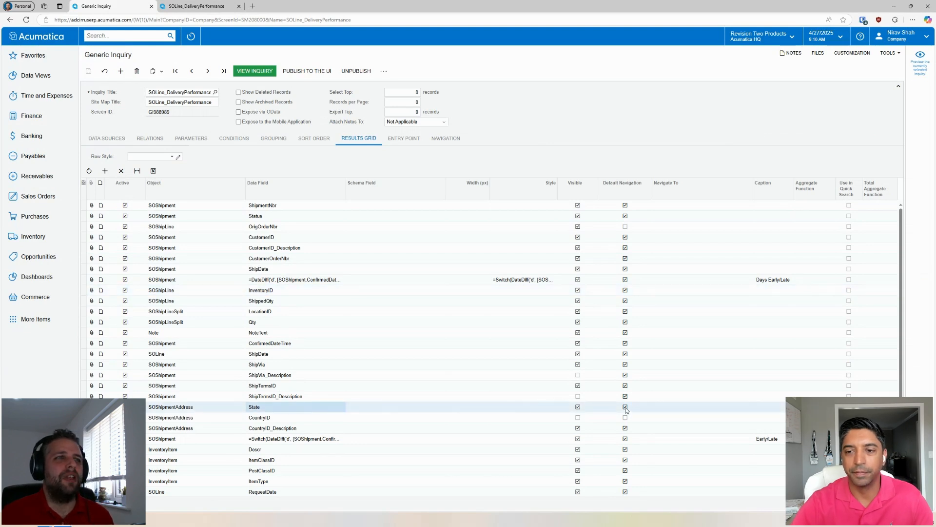
pyautogui.click(625, 407)
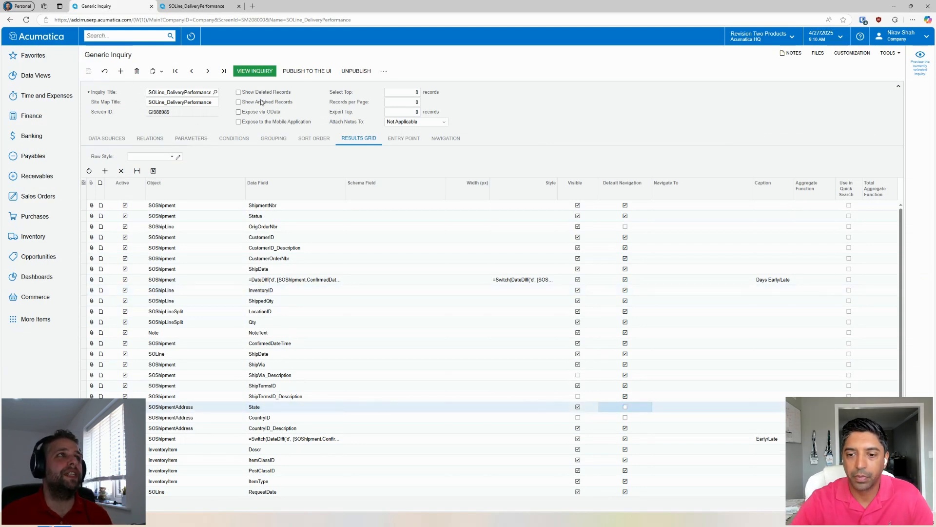
pyautogui.click(255, 70)
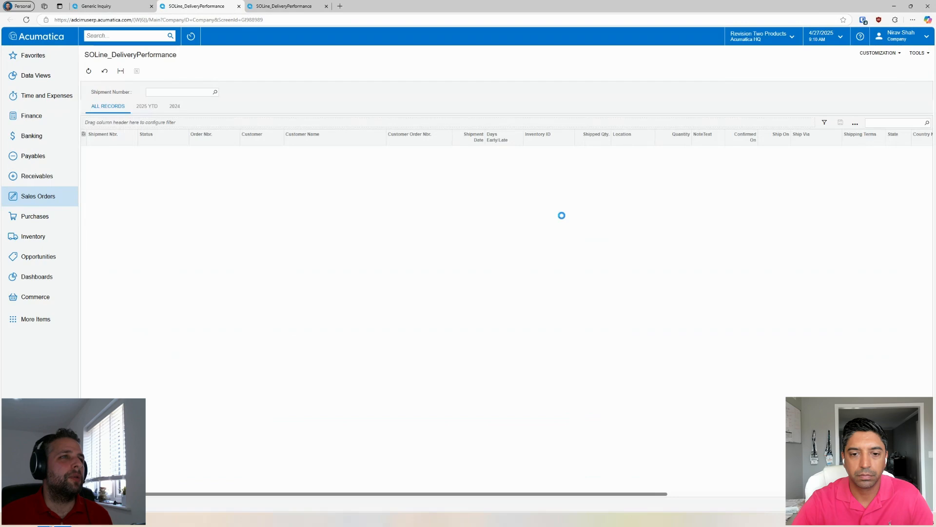
pyautogui.moveTo(660, 494); pyautogui.dragTo(759, 252)
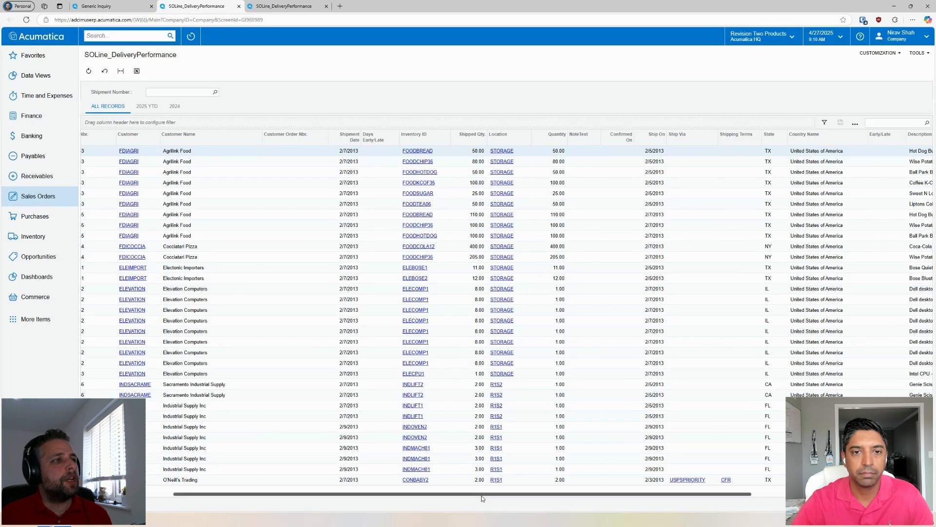
pyautogui.moveTo(483, 498); pyautogui.dragTo(439, 500)
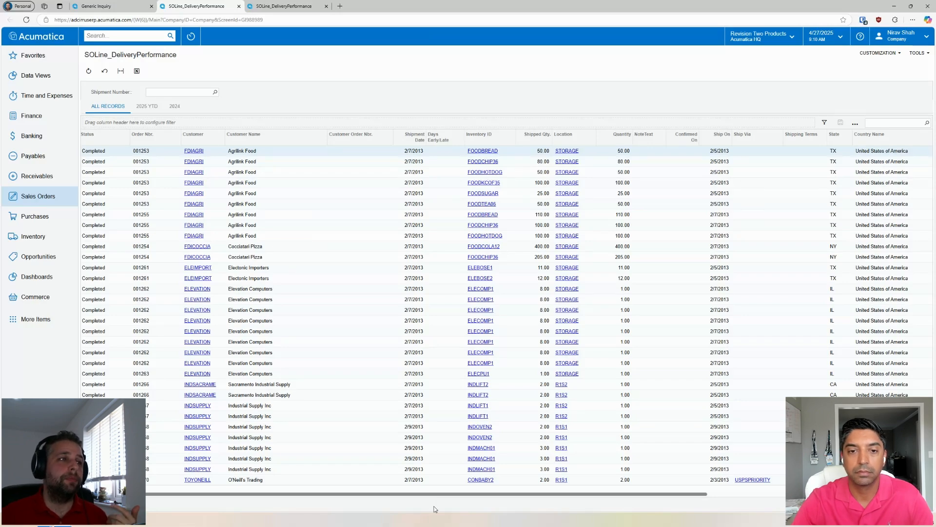
pyautogui.moveTo(416, 507); pyautogui.dragTo(446, 505)
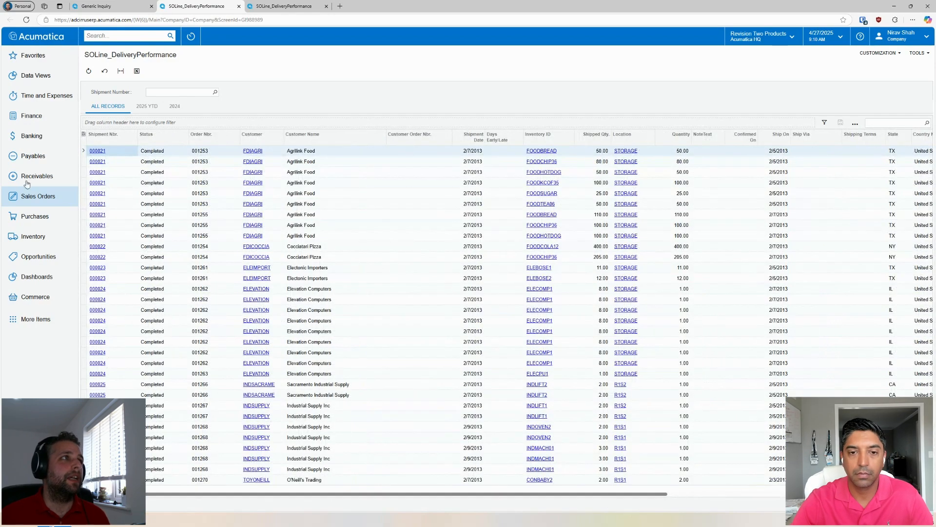
# Examine the available and selected columns in the results' column configuration, and close it without changes
pyautogui.click(84, 134)
pyautogui.click(397, 269)
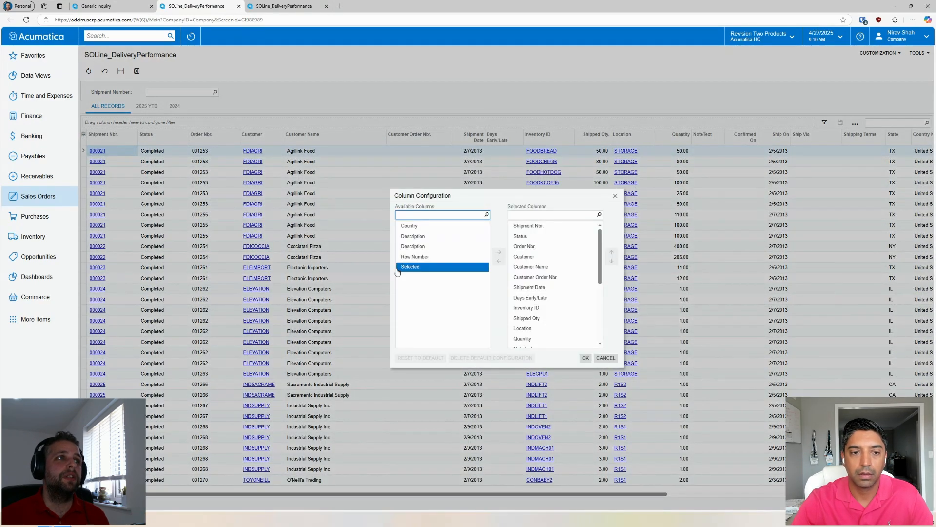
pyautogui.scroll(-2, 564, 318)
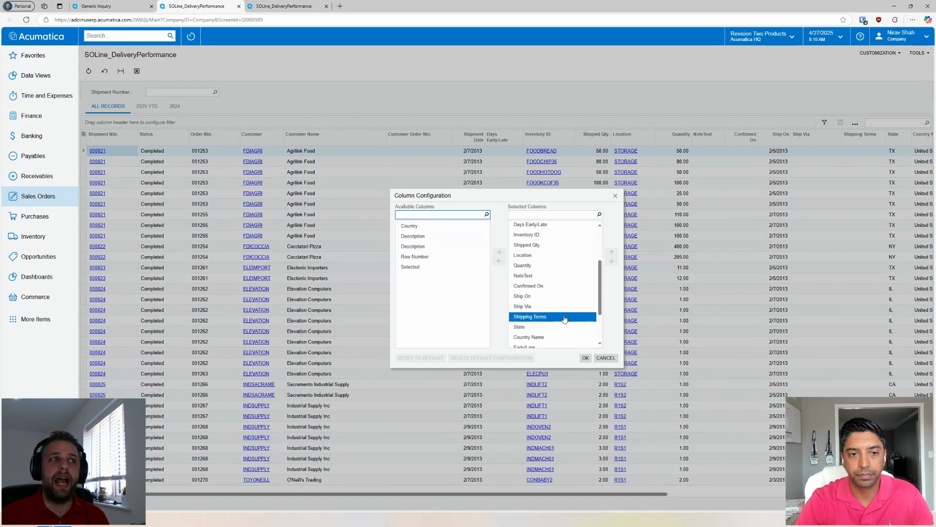
pyautogui.scroll(-2, 568, 309)
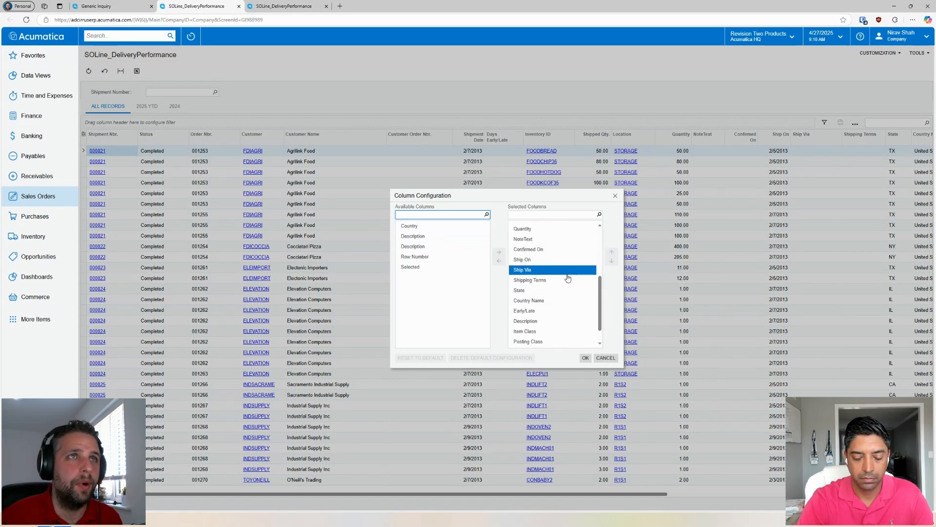
pyautogui.click(606, 358)
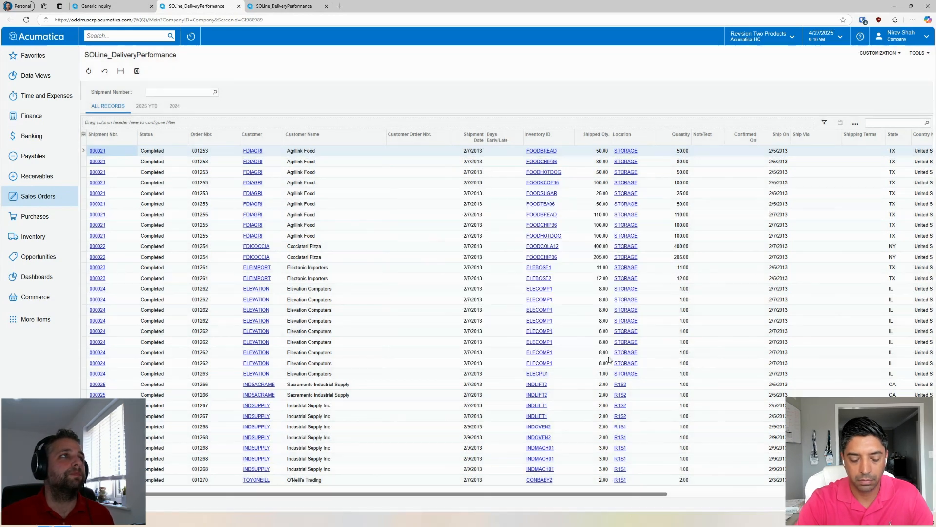
# Review the 2025 YTD and 2024 results, comparing the Days Early/Late coloring with that column's style expression in the inquiry definition
pyautogui.click(148, 107)
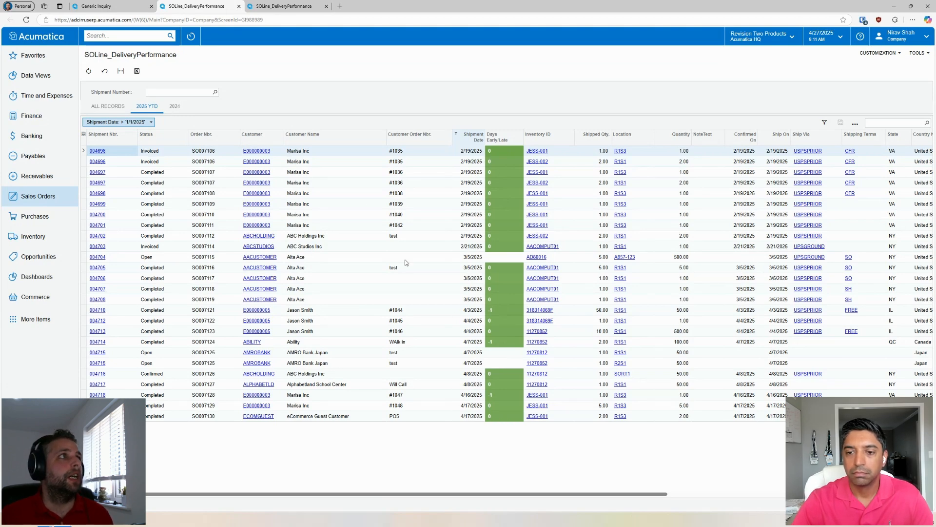
pyautogui.click(111, 7)
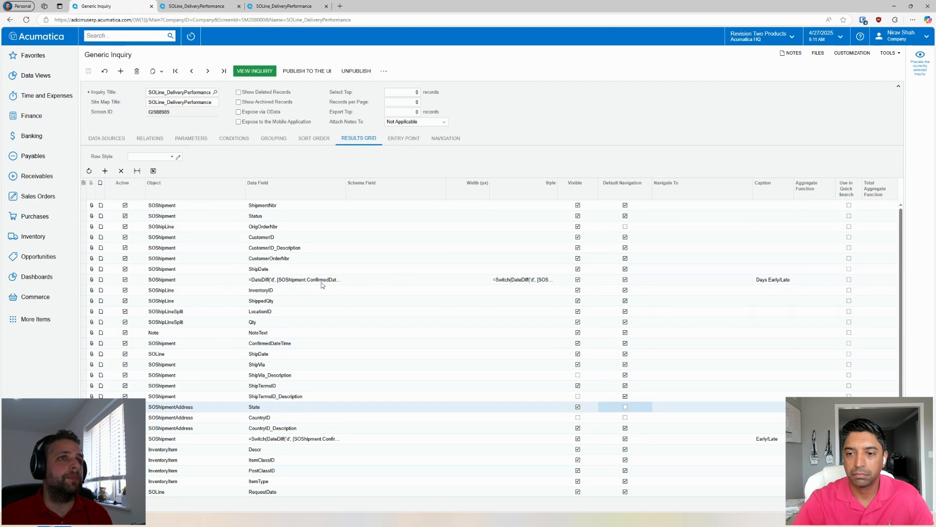
pyautogui.click(774, 281)
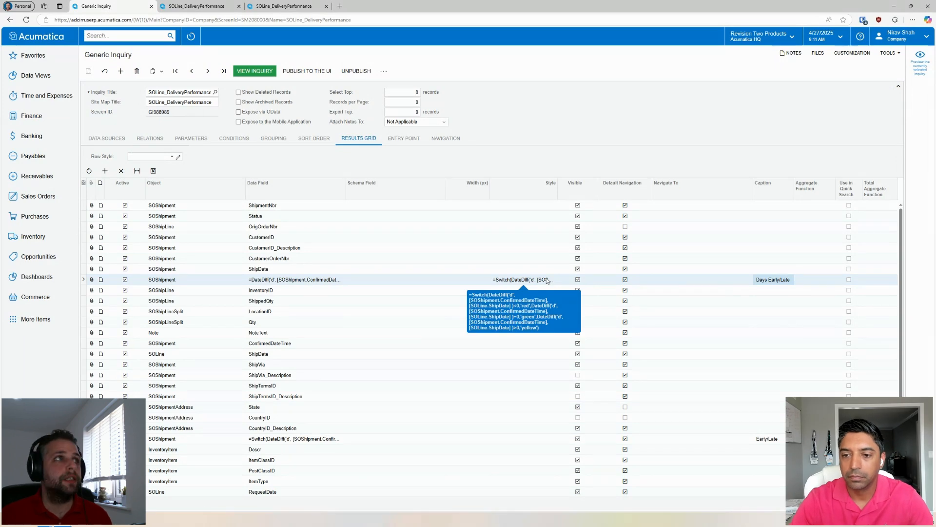
pyautogui.click(211, 6)
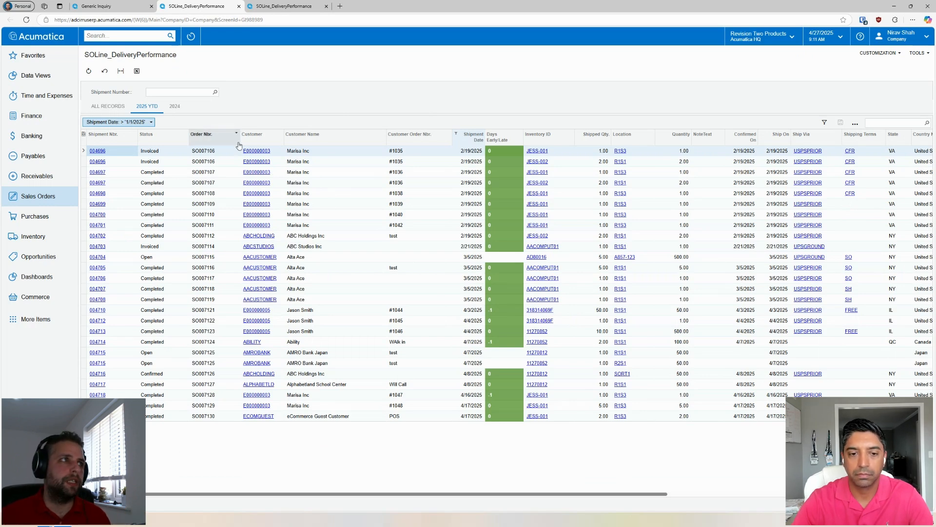
pyautogui.click(175, 105)
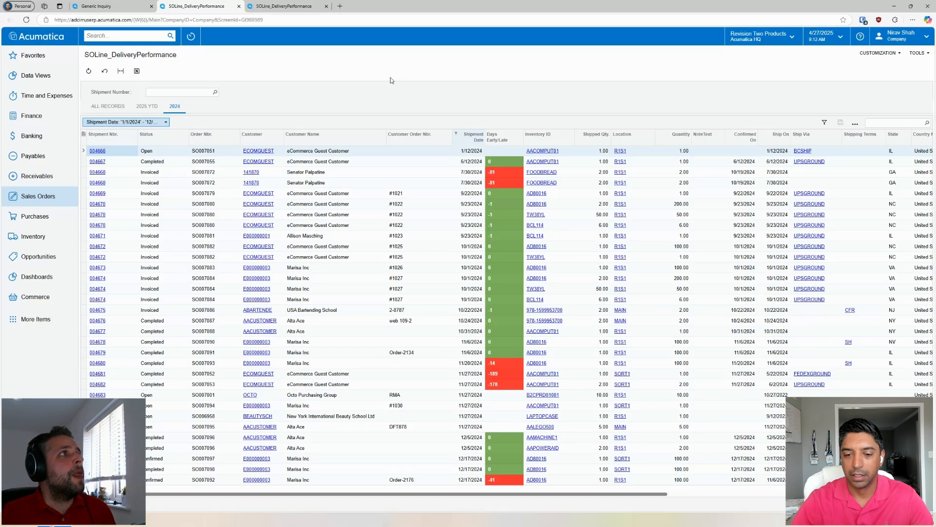
pyautogui.click(123, 7)
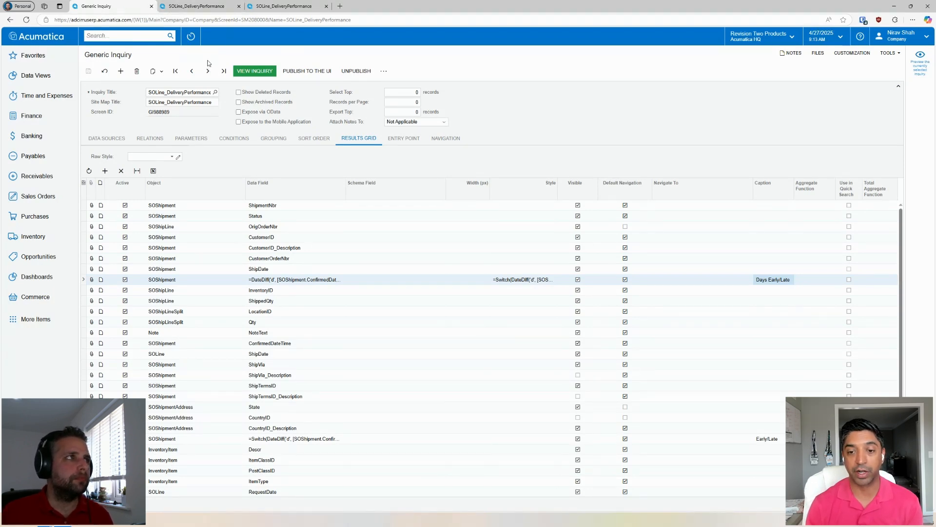
pyautogui.click(205, 7)
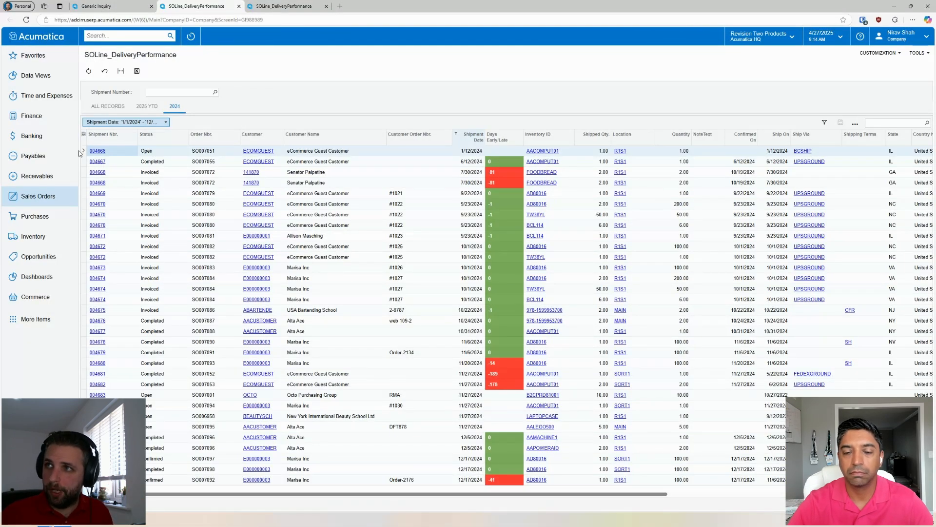
# Expose the SOLine_DeliveryPerformance inquiry via OData and save the definition
pyautogui.click(96, 6)
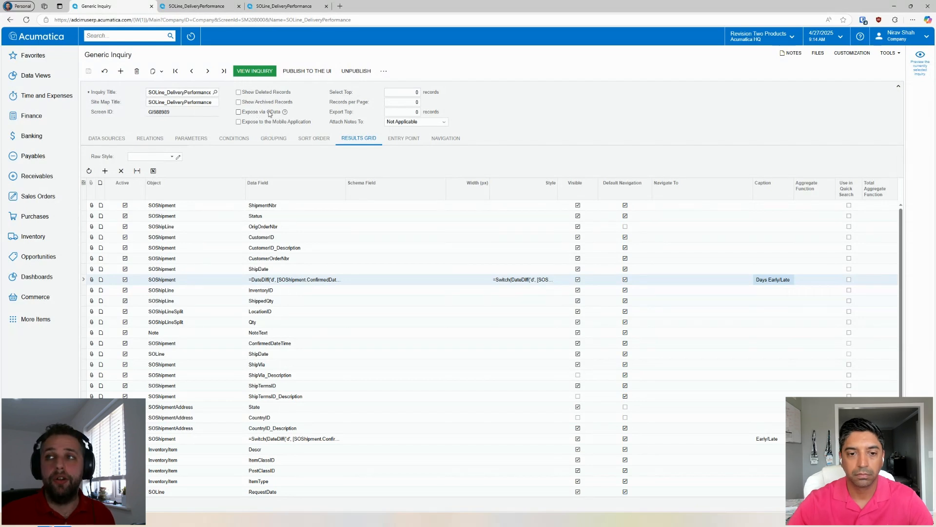
pyautogui.click(239, 113)
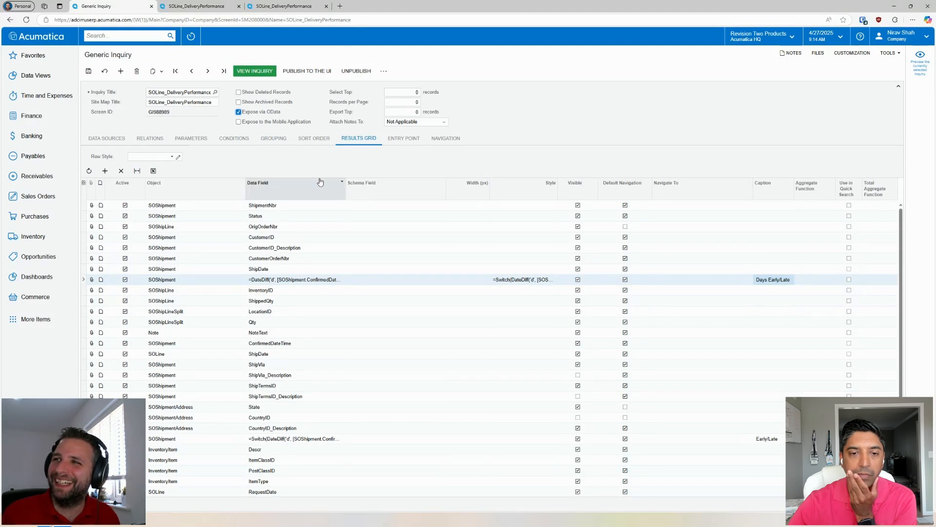
pyautogui.click(88, 71)
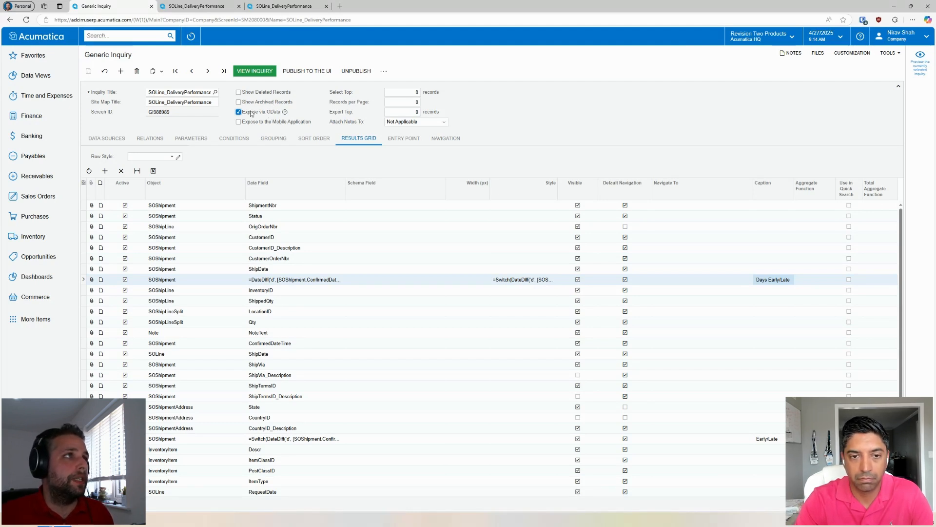
# Load the OData feed at adcirruserp.acumatica.com/odata/Company and look through its collections for SOLine_DeliveryPerformance
pyautogui.click(146, 20)
pyautogui.click(143, 21)
pyautogui.moveTo(134, 20); pyautogui.dragTo(482, 29)
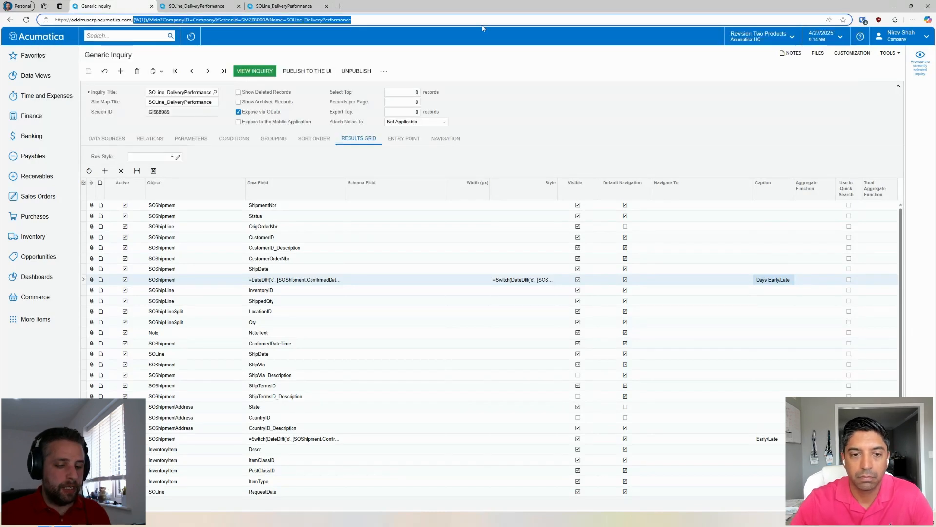
pyautogui.press('BackSpace')
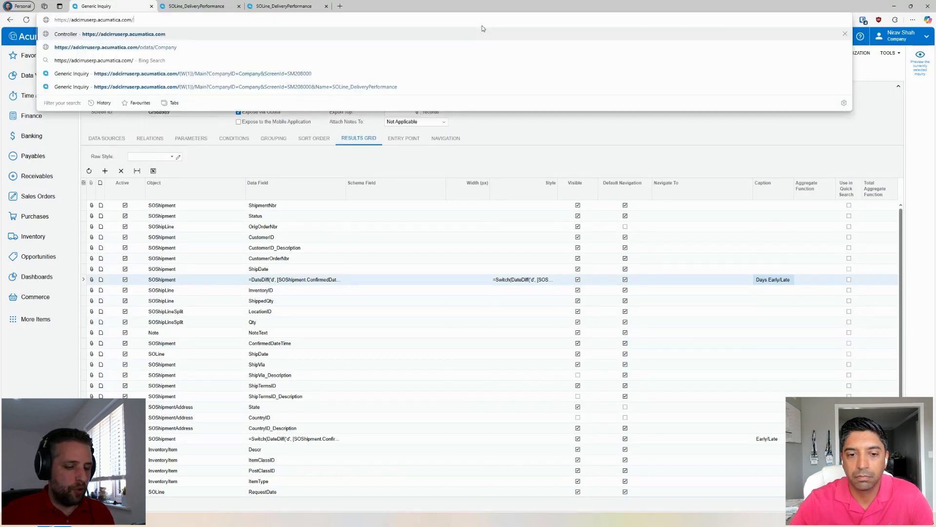
pyautogui.write('odata')
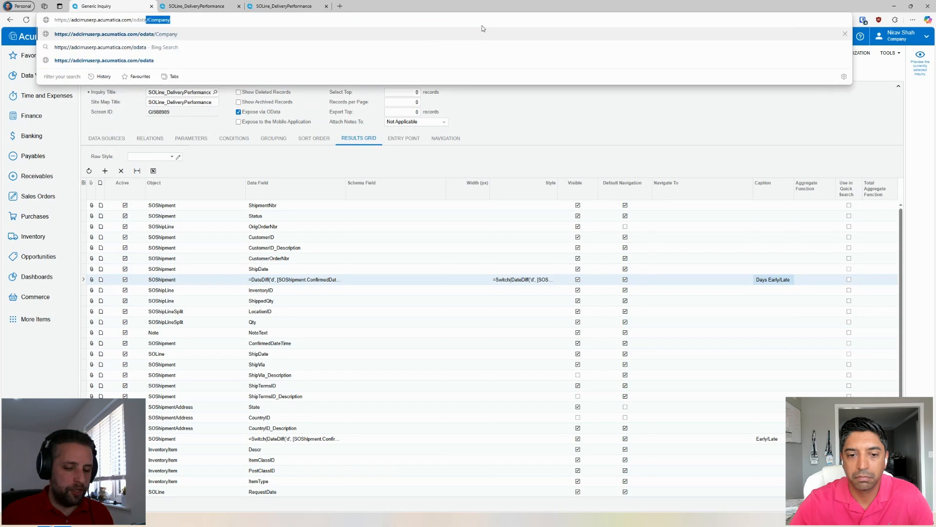
pyautogui.write('/Company')
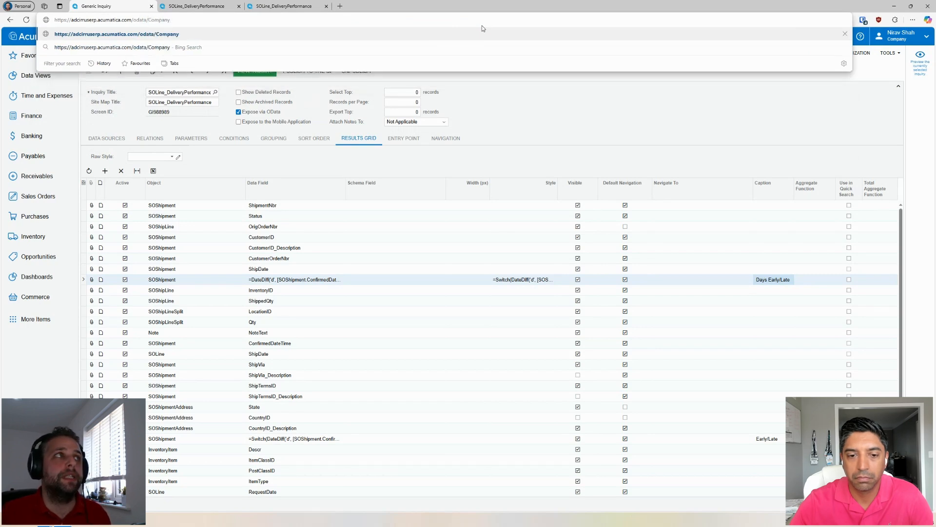
pyautogui.press('Return')
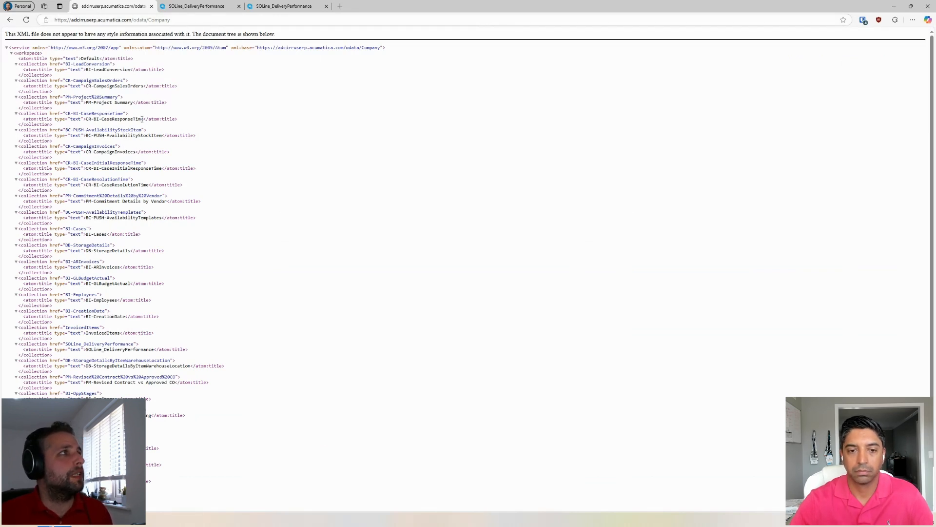
pyautogui.scroll(-1, 164, 146)
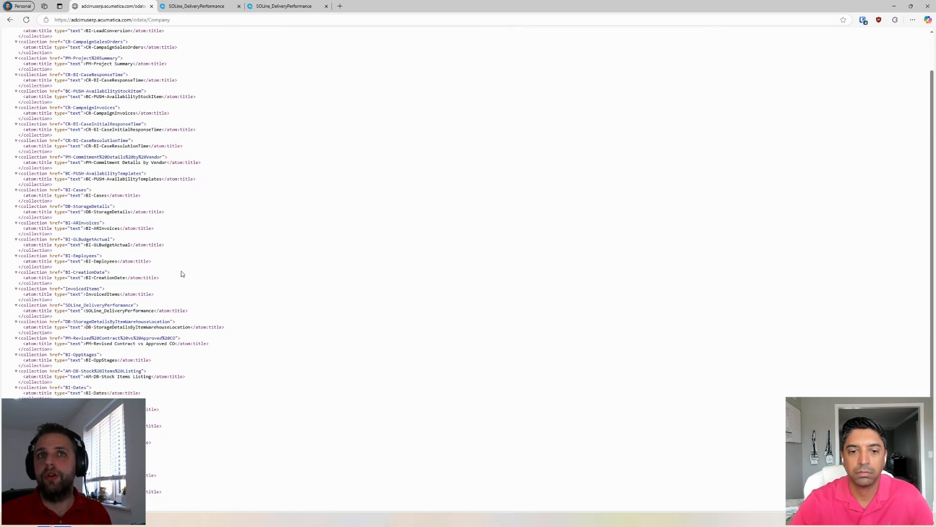
pyautogui.scroll(2, 193, 276)
pyautogui.scroll(-1, 125, 204)
pyautogui.scroll(-1, 125, 203)
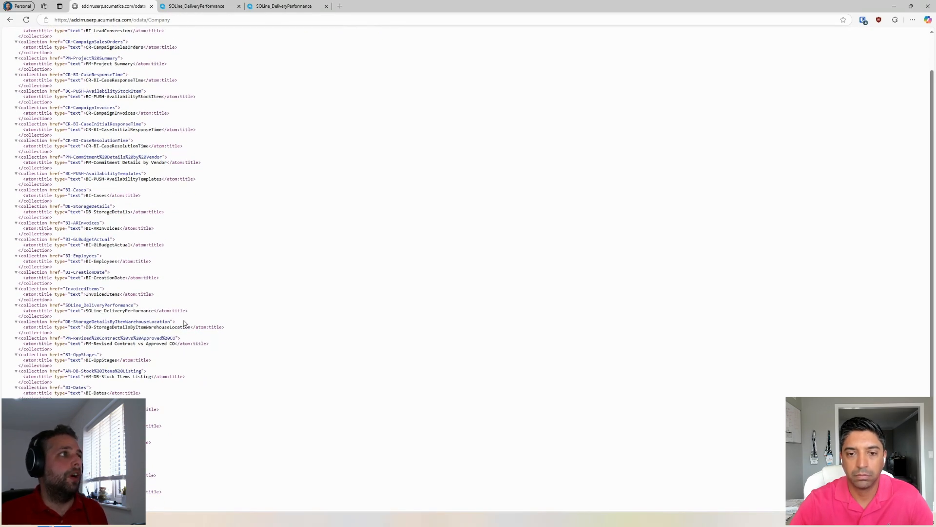
pyautogui.scroll(2, 191, 317)
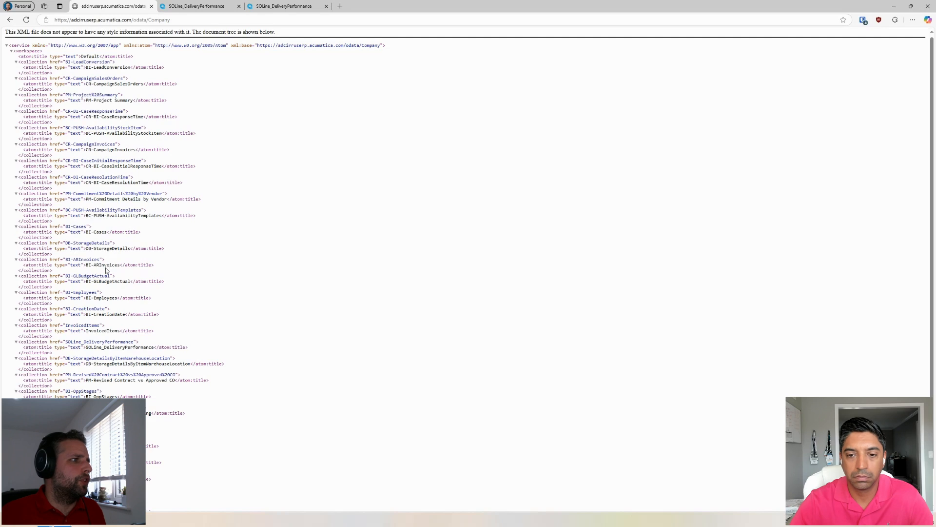
# Locate SOLine_DeliveryPerformance in the OData feed, switch to Power BI Desktop, and start a blank report
pyautogui.scroll(-1, 98, 325)
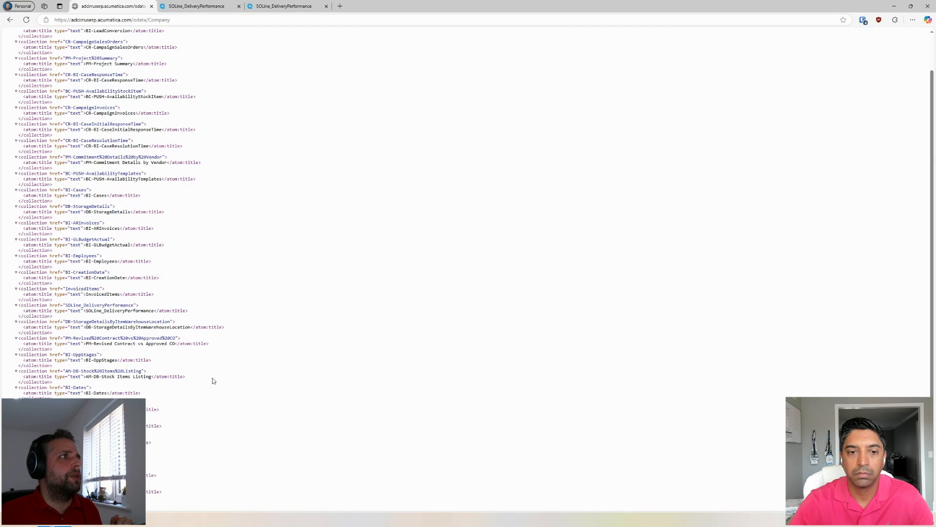
pyautogui.scroll(1, 253, 381)
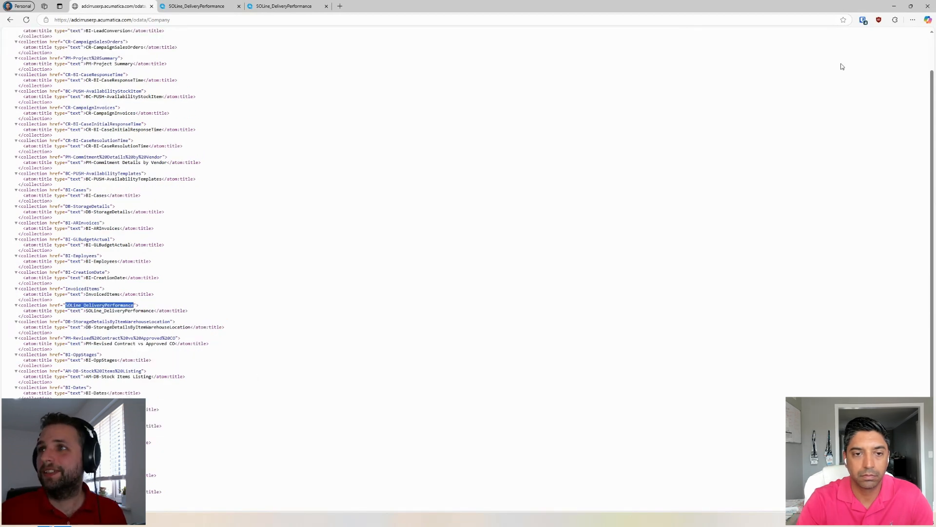
pyautogui.click(894, 6)
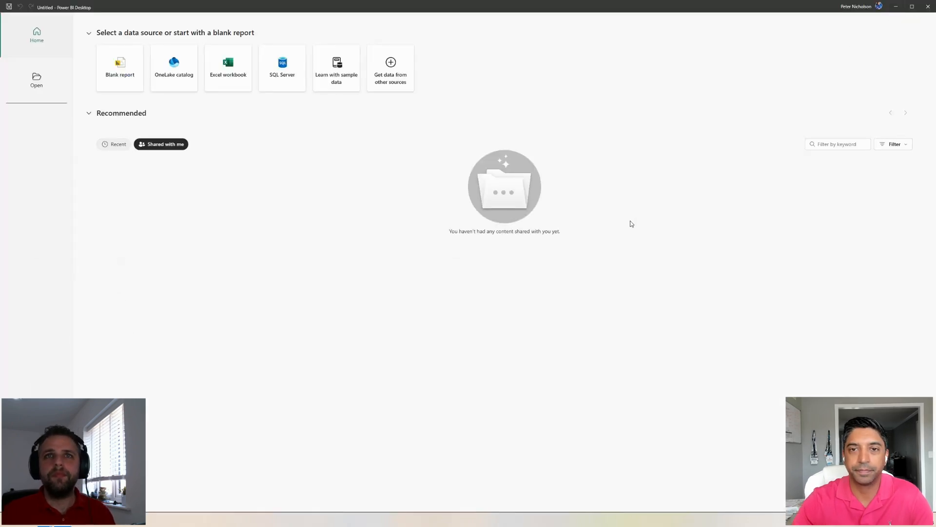
pyautogui.click(133, 80)
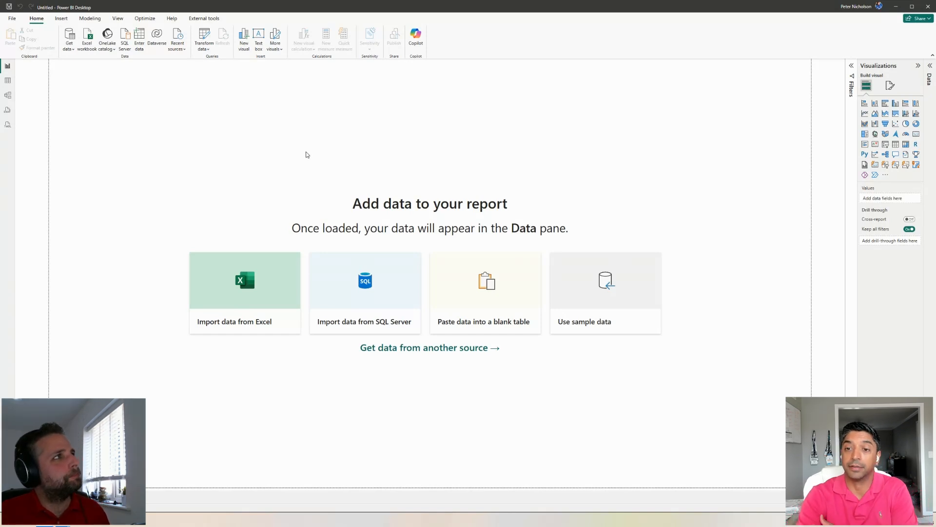
pyautogui.click(72, 49)
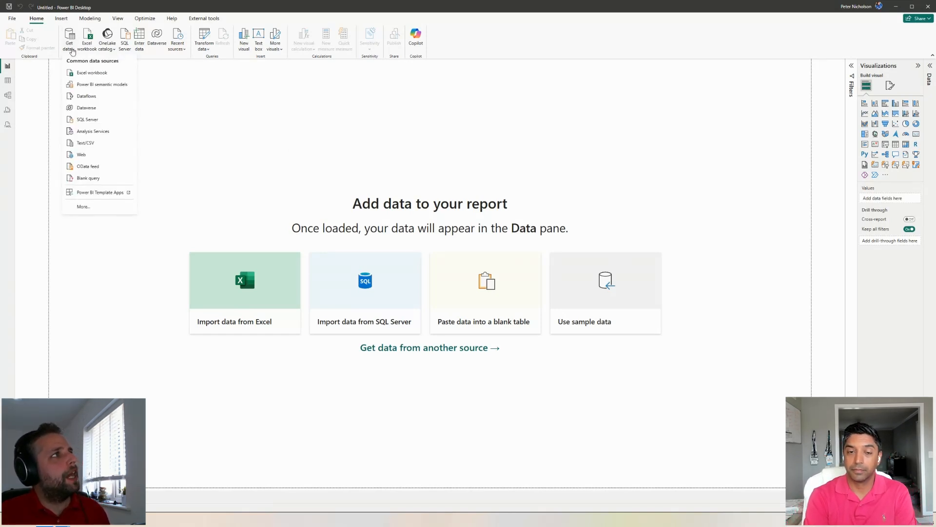
pyautogui.click(94, 168)
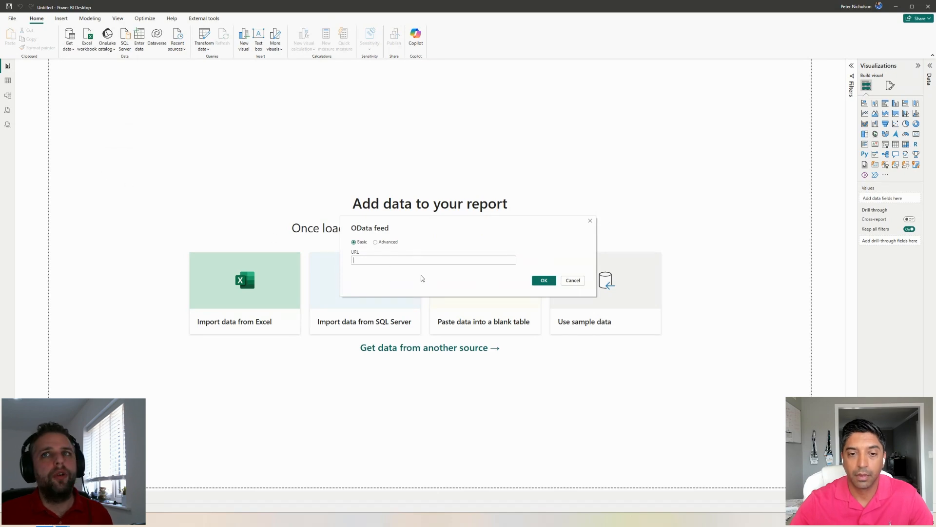
pyautogui.hotkey('alt', 'Tab')
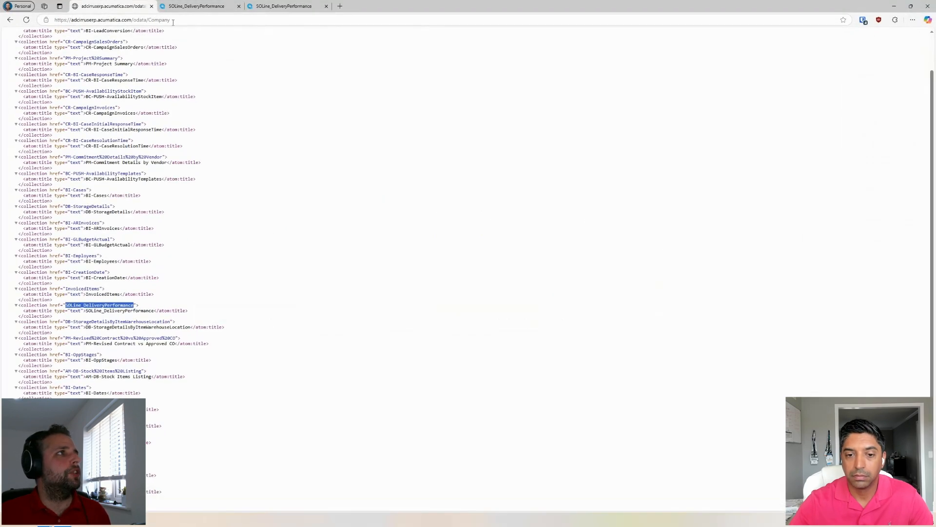
pyautogui.click(173, 21)
pyautogui.hotkey('ctrl', 'c')
pyautogui.hotkey('alt', 'Tab')
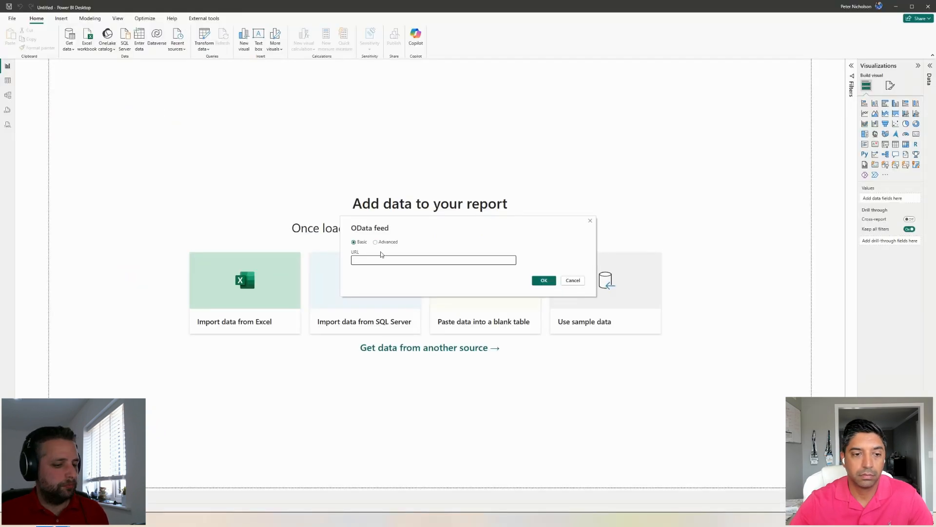
pyautogui.hotkey('ctrl', 'v')
pyautogui.click(544, 285)
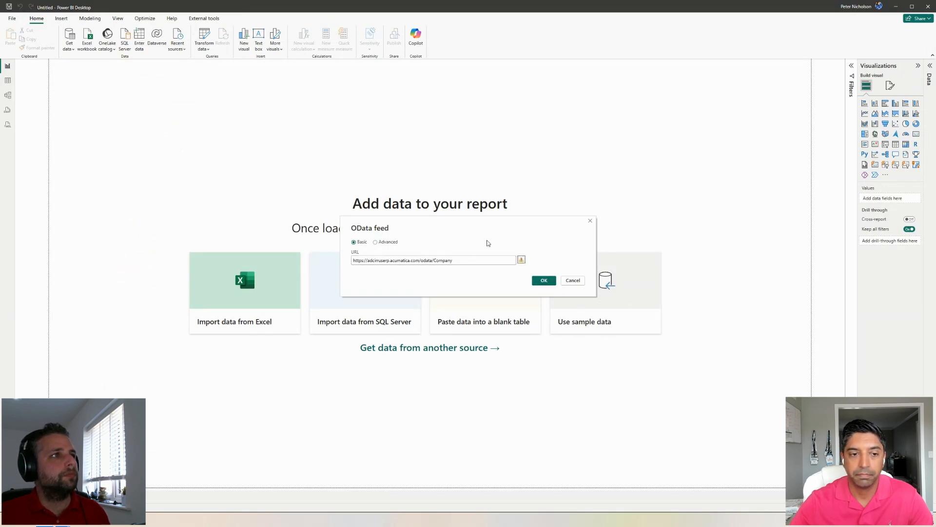
pyautogui.moveTo(495, 228); pyautogui.dragTo(505, 225)
pyautogui.click(553, 278)
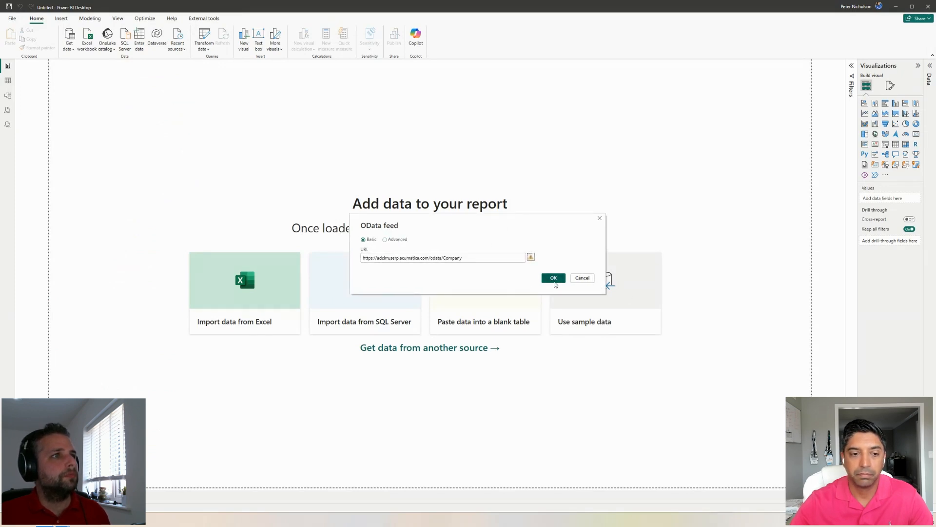
pyautogui.click(511, 255)
pyautogui.click(547, 278)
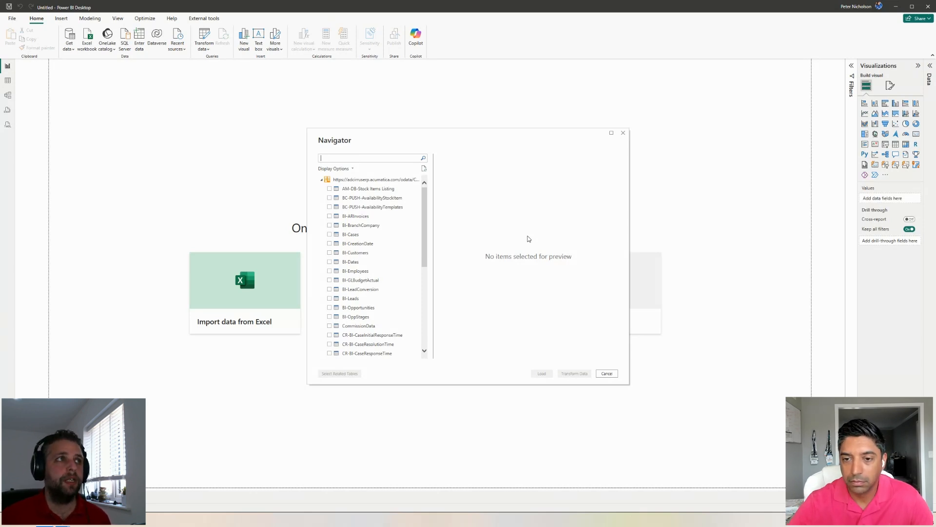
# Enlarge the Navigator window and look through the tables offered by the OData feed
pyautogui.moveTo(443, 140); pyautogui.dragTo(358, 99)
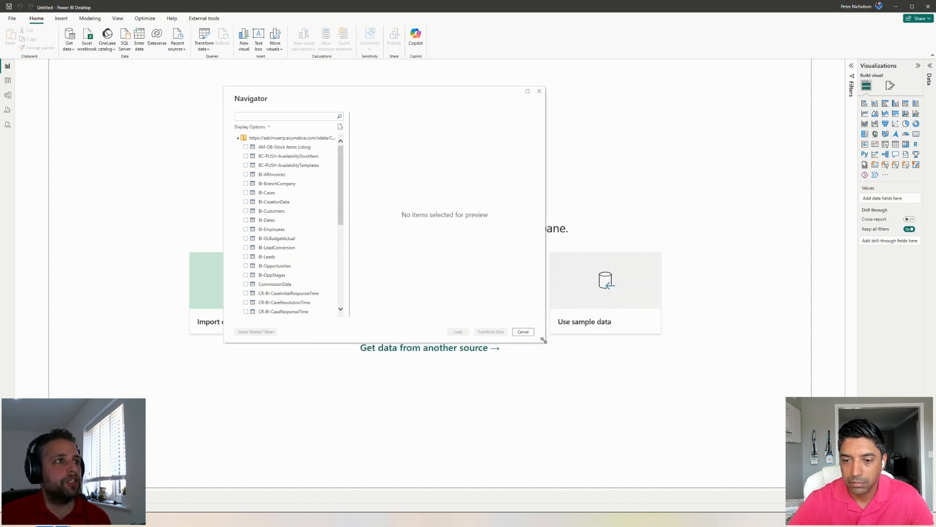
pyautogui.moveTo(544, 340); pyautogui.dragTo(661, 458)
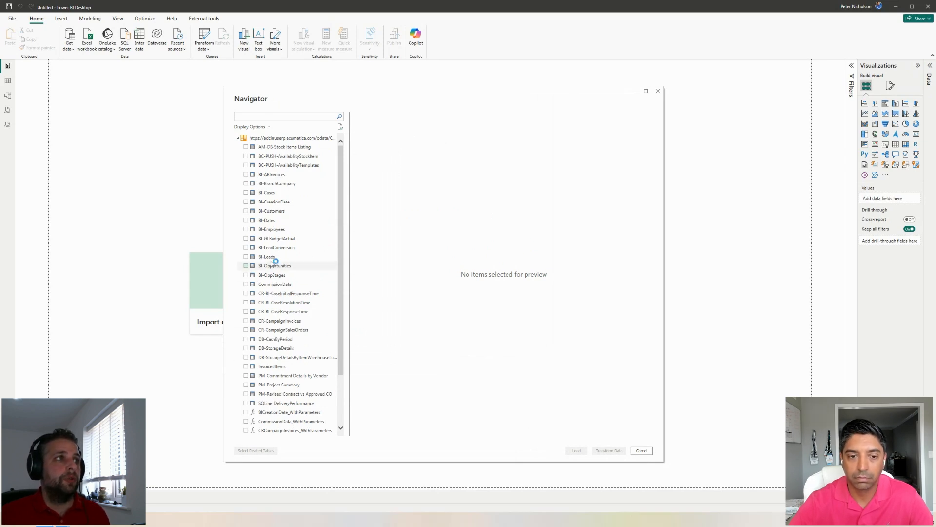
pyautogui.scroll(-3, 300, 302)
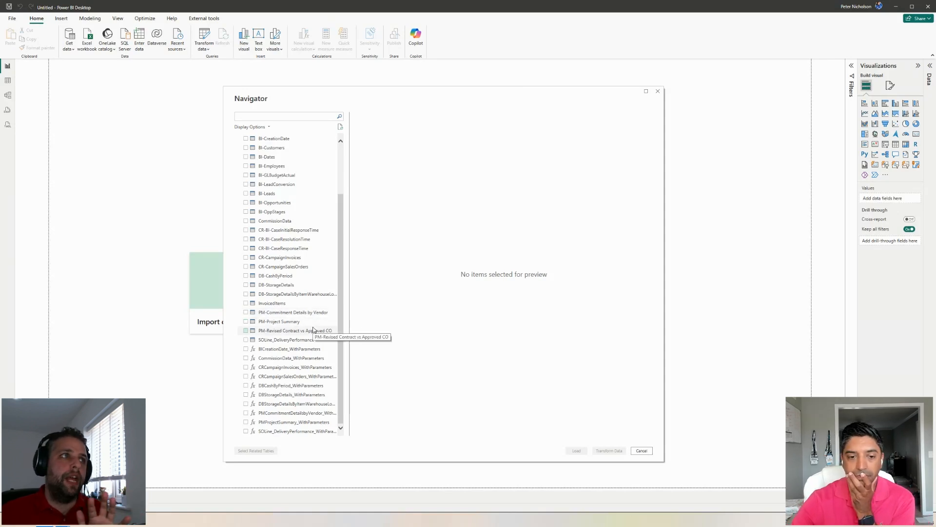
pyautogui.scroll(3, 317, 336)
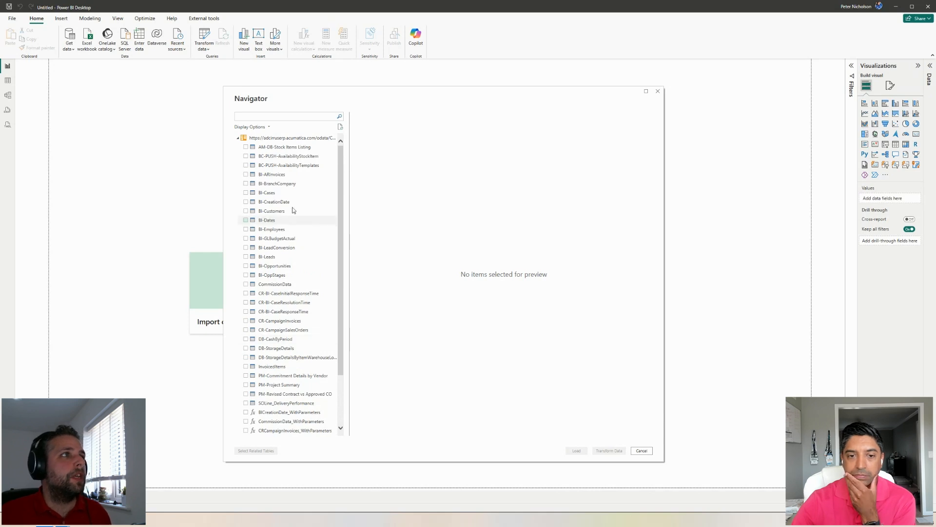
# Select the BI-Customers, AM-DB-Stock Items Listing and SOLine_DeliveryPerformance tables and open them in Power Query Editor for transformation
pyautogui.click(246, 212)
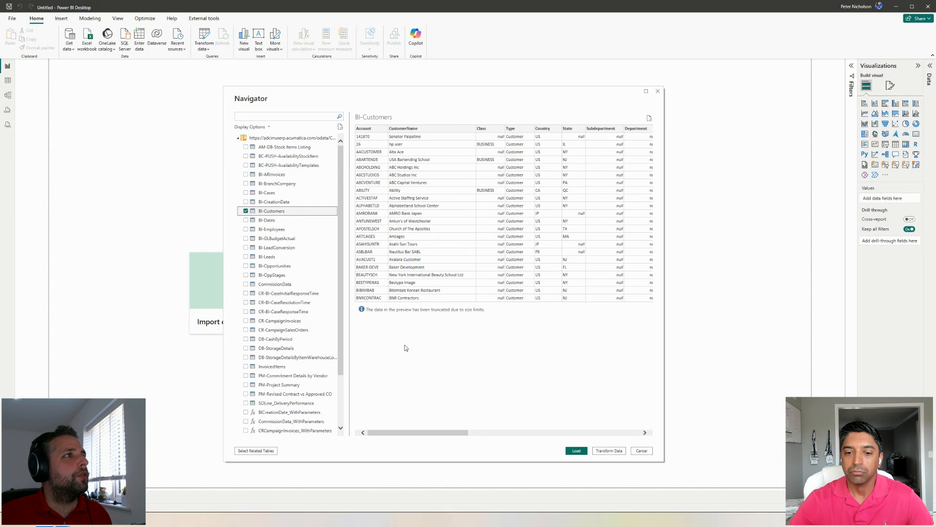
pyautogui.click(293, 147)
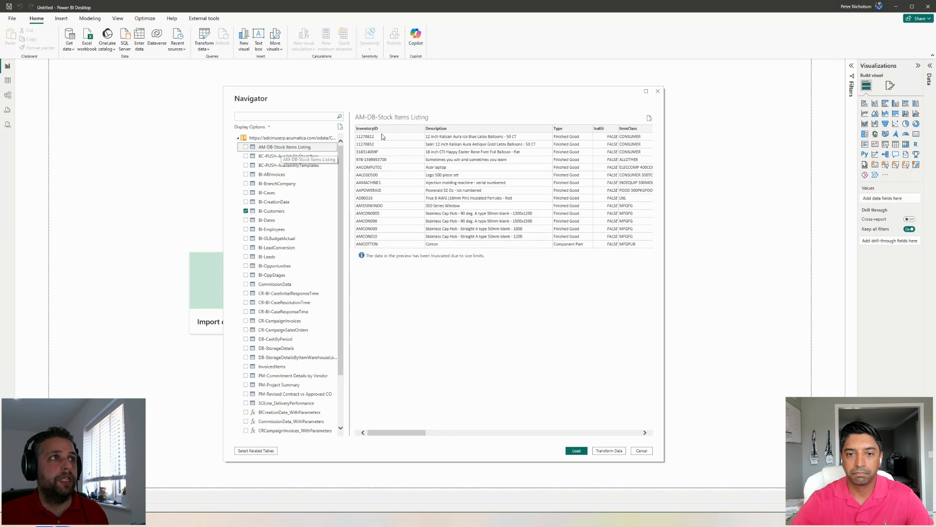
pyautogui.click(246, 148)
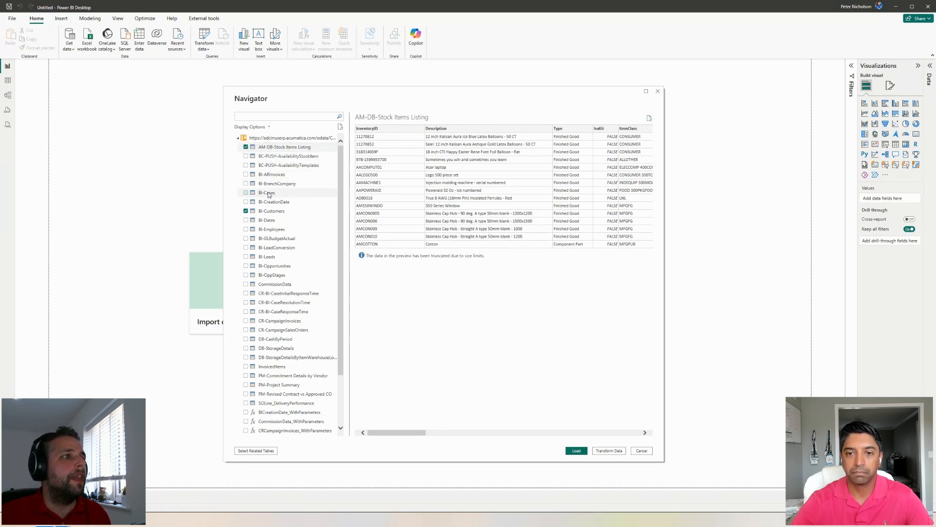
pyautogui.click(293, 404)
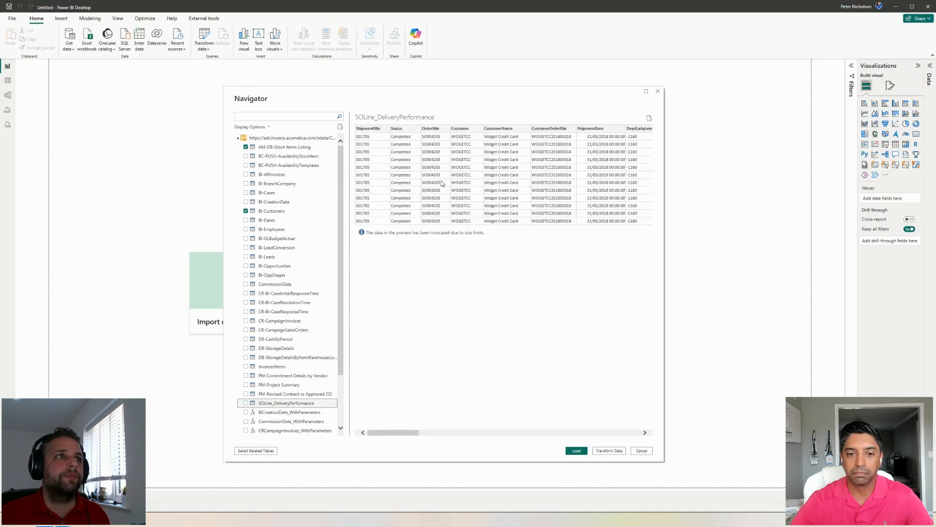
pyautogui.click(246, 402)
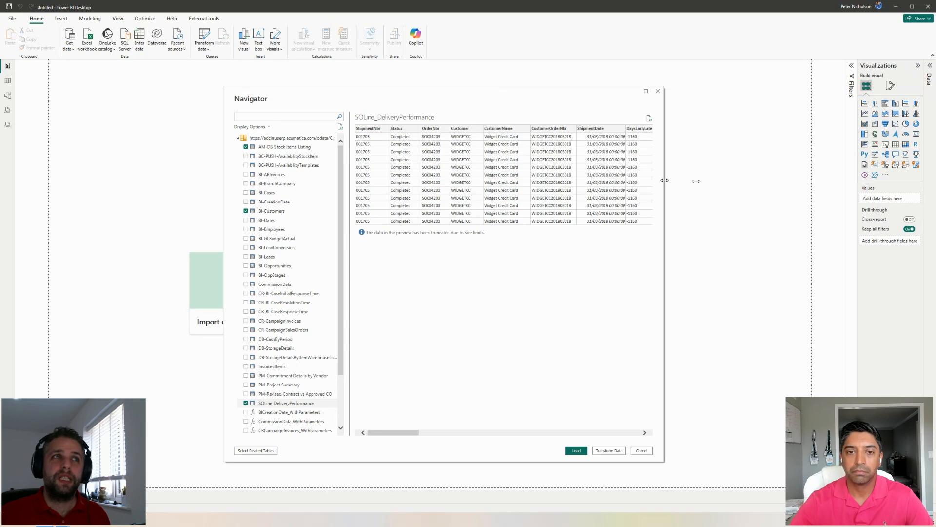
pyautogui.moveTo(665, 183); pyautogui.dragTo(794, 185)
pyautogui.moveTo(675, 95); pyautogui.dragTo(567, 99)
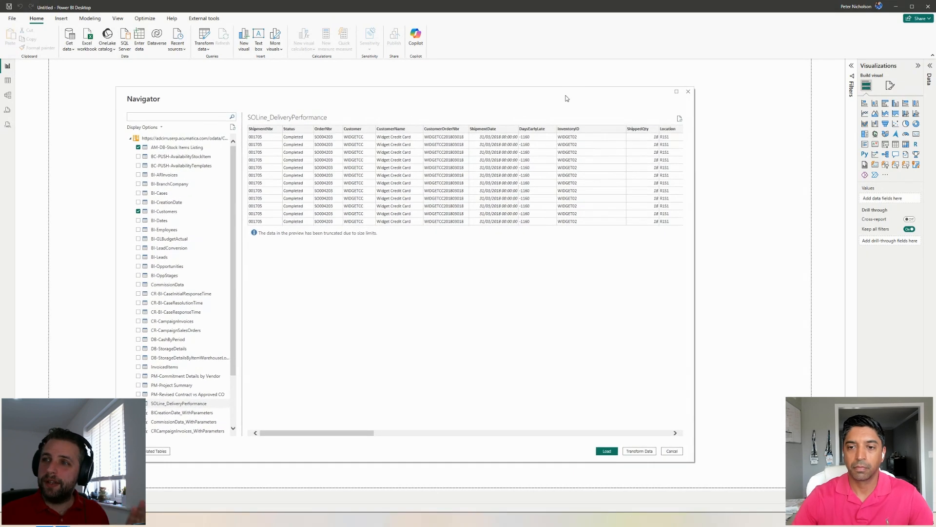
pyautogui.click(632, 450)
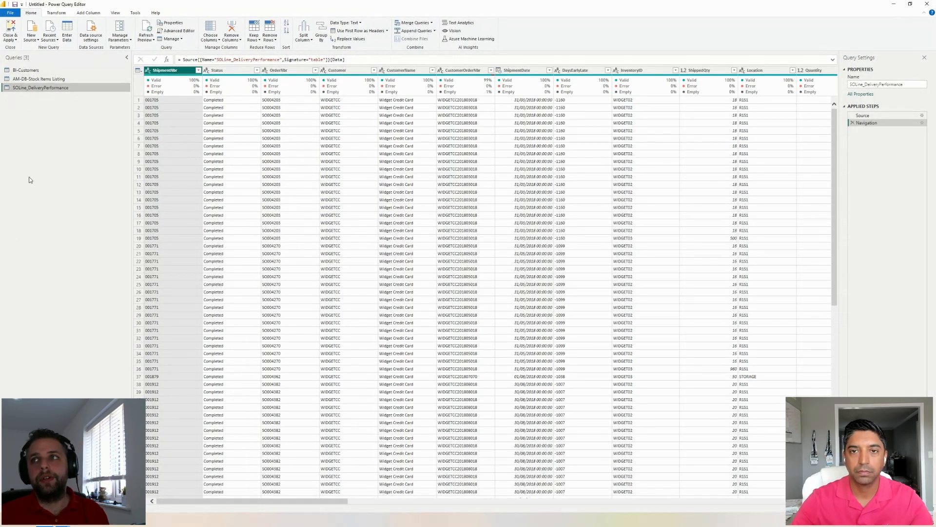
# Review the columns and data of the BI-Customers query
pyautogui.click(33, 79)
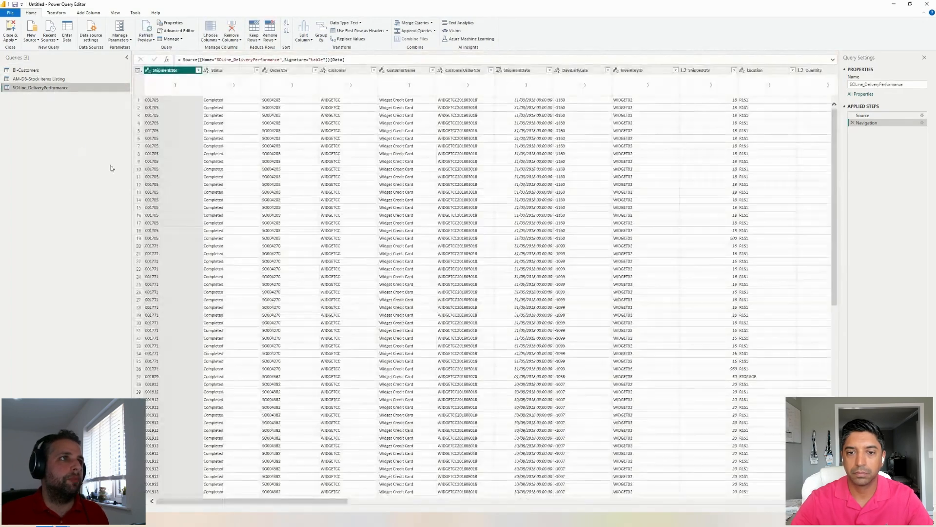
pyautogui.click(93, 70)
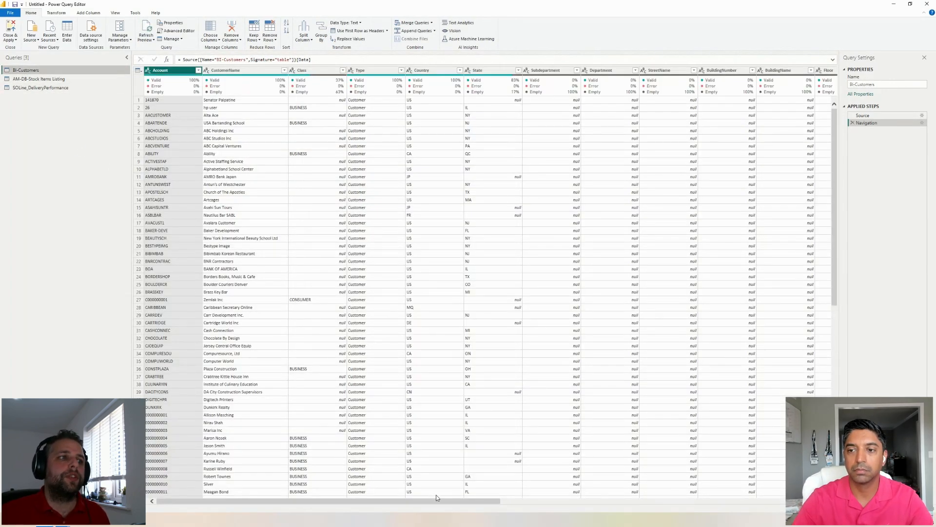
pyautogui.moveTo(436, 501); pyautogui.dragTo(400, 502)
# Remove the ConfirmedOn and RequestedOn columns from the SOLine_DeliveryPerformance query
pyautogui.click(41, 87)
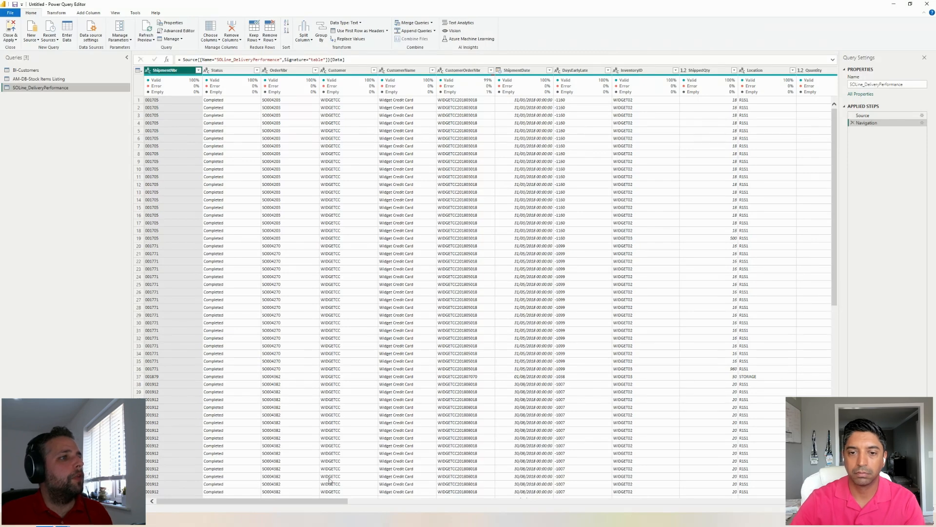
pyautogui.moveTo(330, 500); pyautogui.dragTo(480, 518)
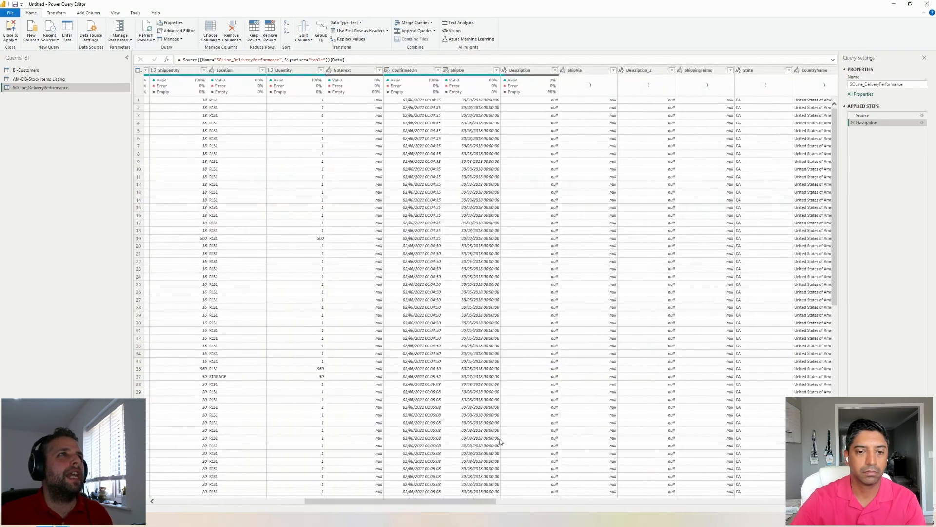
pyautogui.click(415, 71)
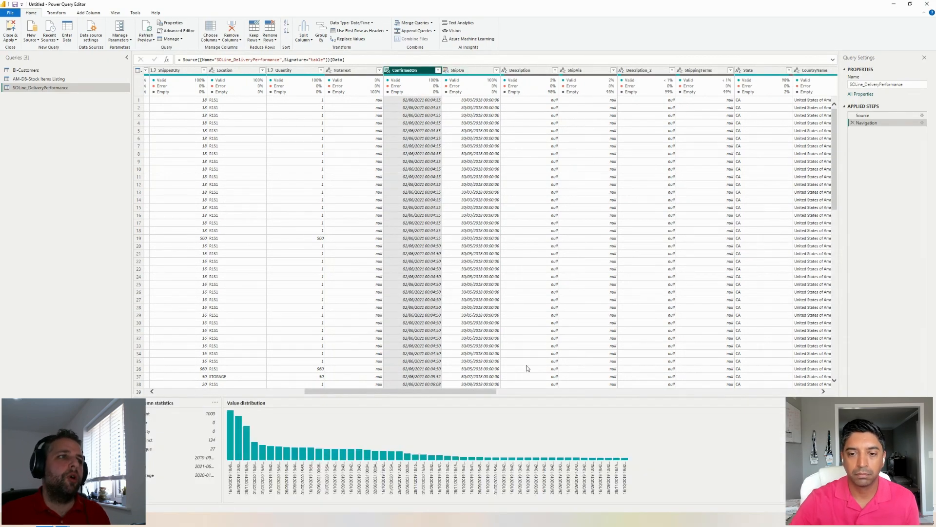
pyautogui.moveTo(494, 391); pyautogui.dragTo(682, 399)
pyautogui.click(561, 73)
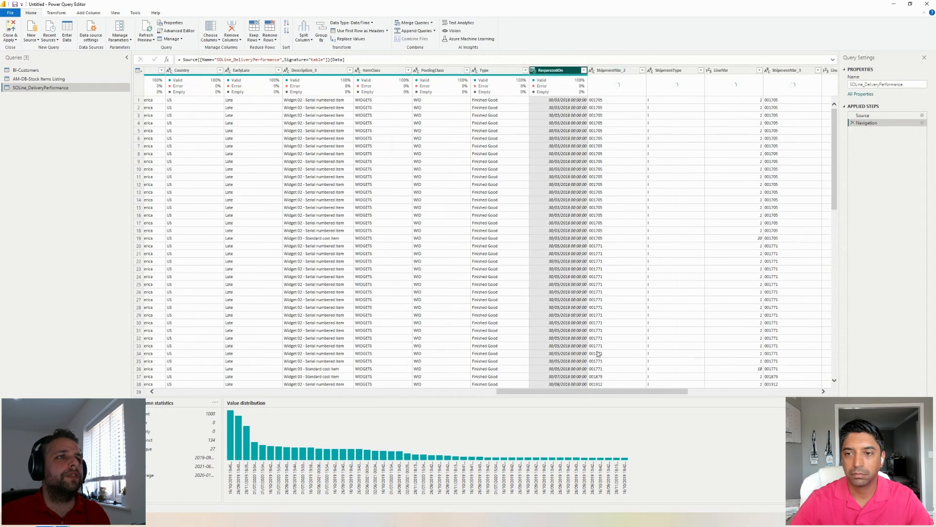
pyautogui.moveTo(684, 509); pyautogui.dragTo(755, 513)
pyautogui.moveTo(640, 502); pyautogui.dragTo(512, 498)
pyautogui.rightClick(552, 73)
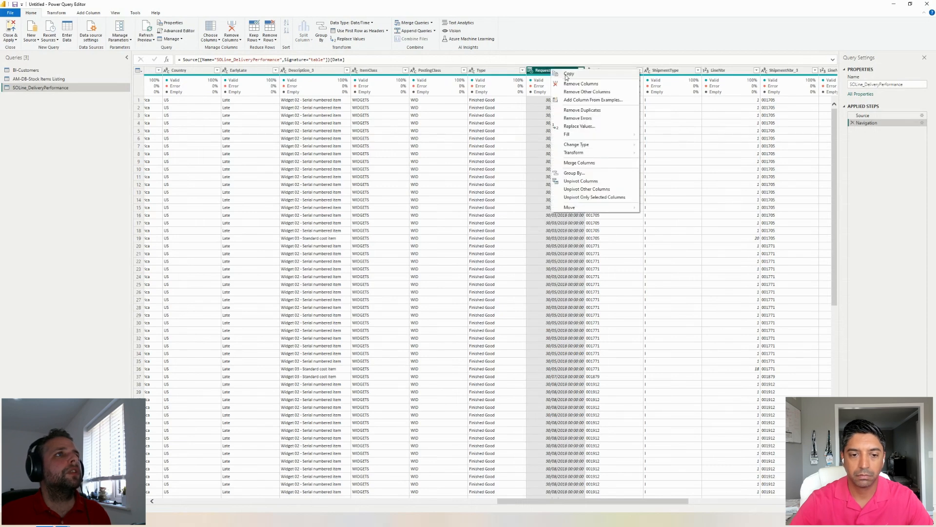
pyautogui.click(572, 87)
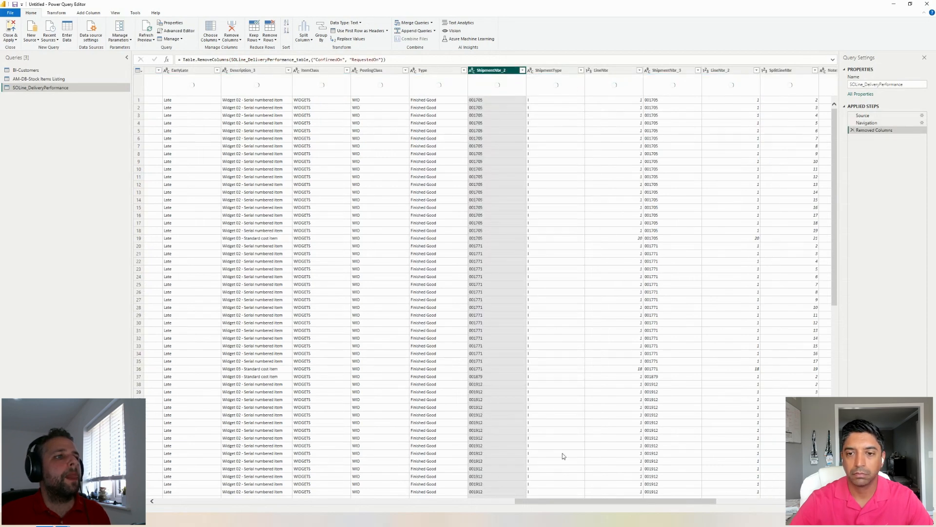
# Change the data type of the ShipmentDate column in SOLine_DeliveryPerformance to Date
pyautogui.moveTo(560, 505); pyautogui.dragTo(189, 504)
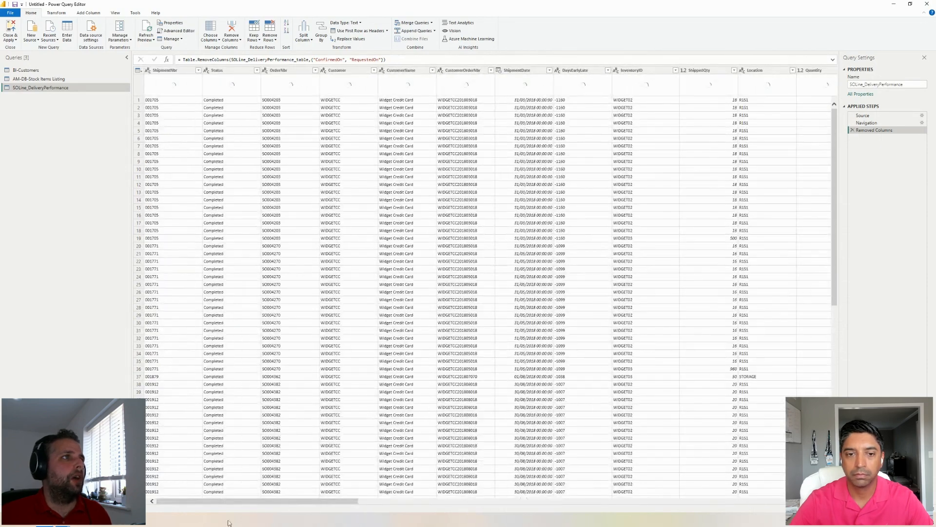
pyautogui.moveTo(342, 504); pyautogui.dragTo(372, 505)
pyautogui.click(414, 74)
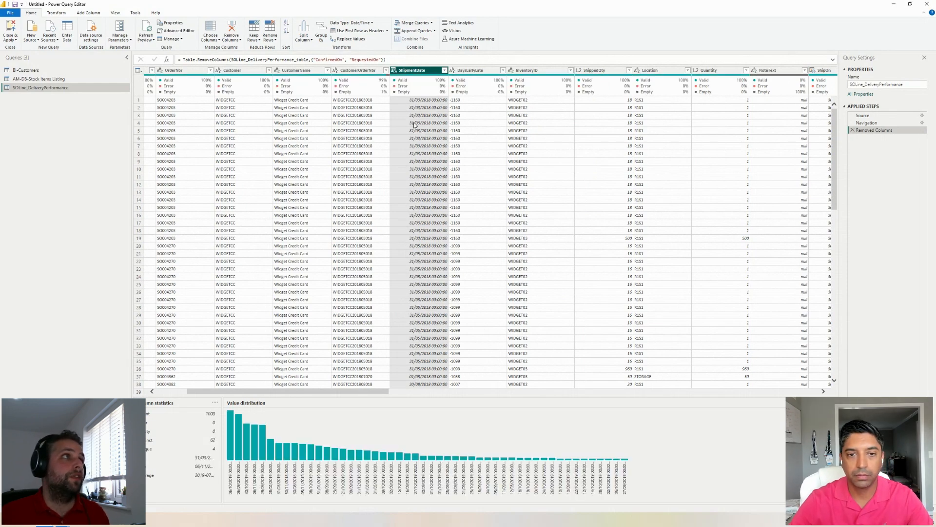
pyautogui.click(55, 13)
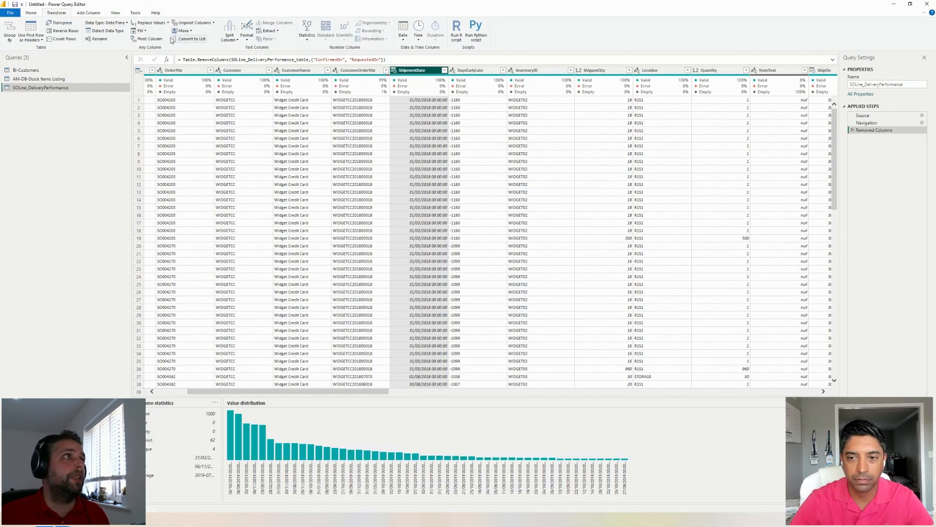
pyautogui.click(106, 23)
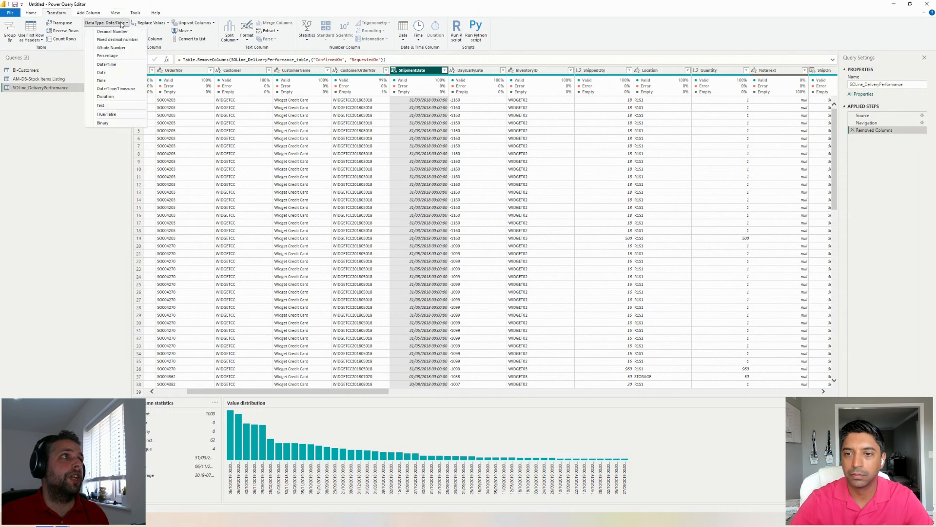
pyautogui.click(118, 72)
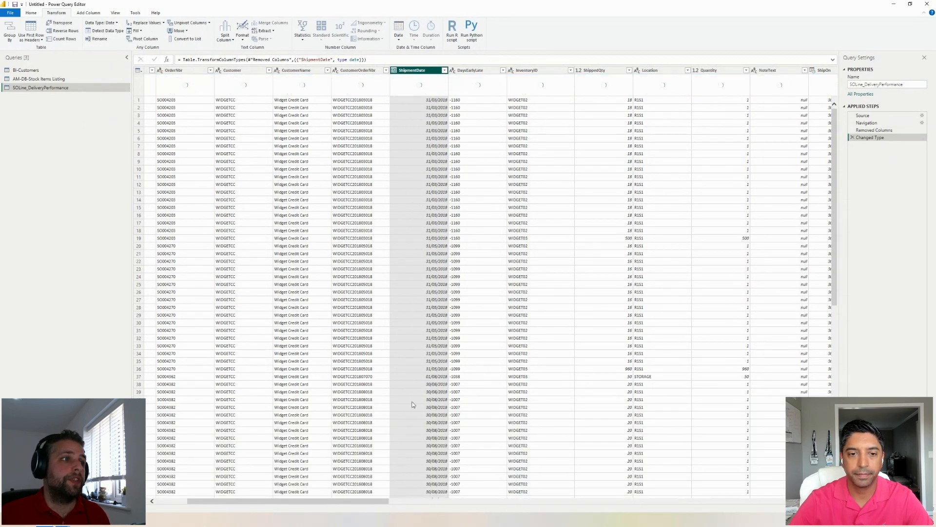
# Change the data type of the ShipOn column in SOLine_DeliveryPerformance to Date and check the remaining columns
pyautogui.moveTo(382, 501); pyautogui.dragTo(477, 500)
pyautogui.click(510, 71)
pyautogui.click(117, 24)
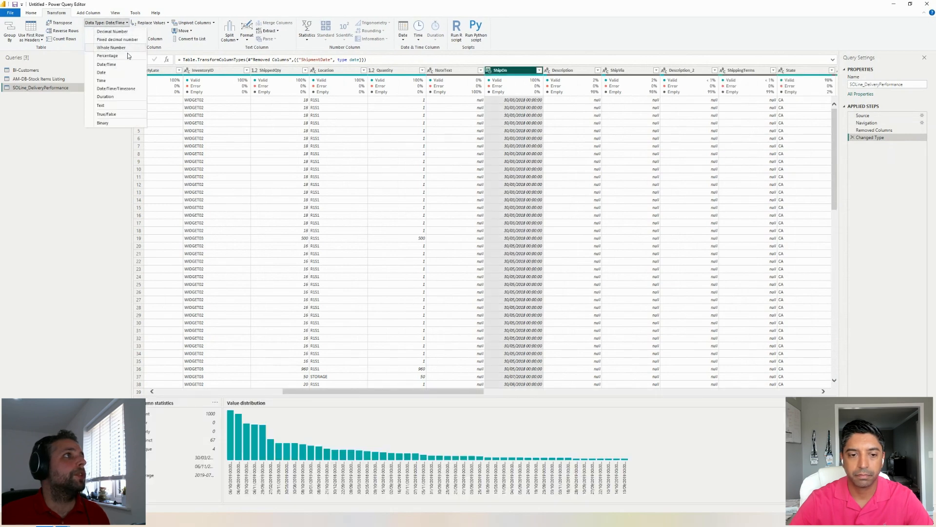
pyautogui.click(119, 73)
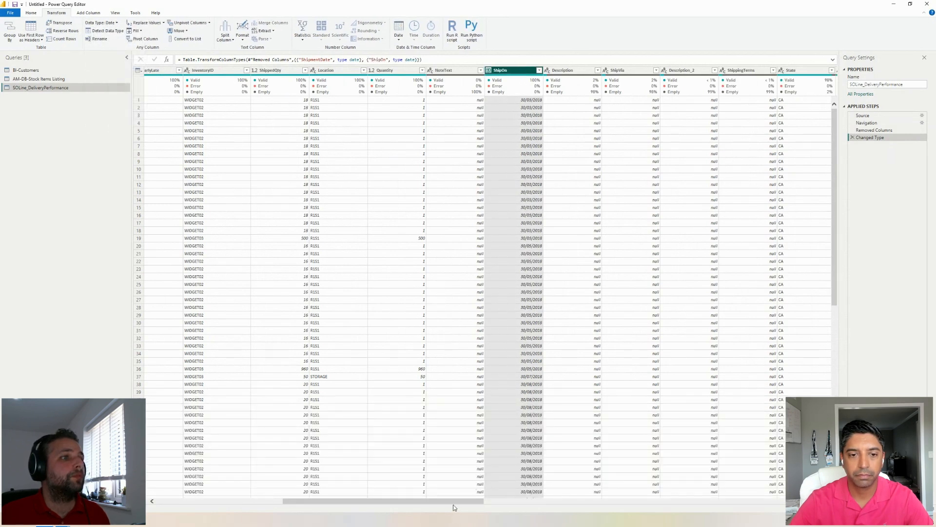
pyautogui.moveTo(460, 501); pyautogui.dragTo(572, 503)
pyautogui.moveTo(497, 509); pyautogui.dragTo(88, 133)
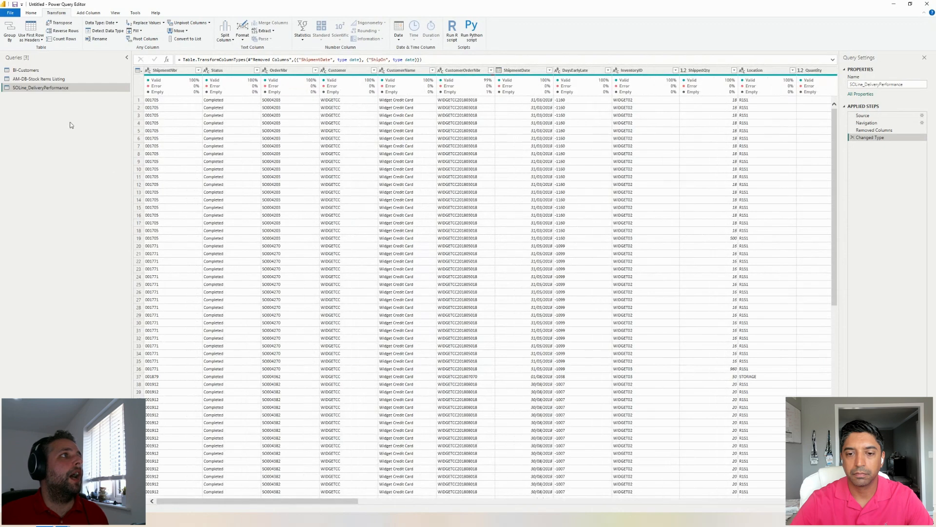
# Review the columns of the BI-Customers and AM-DB-Stock Items Listing queries
pyautogui.click(41, 71)
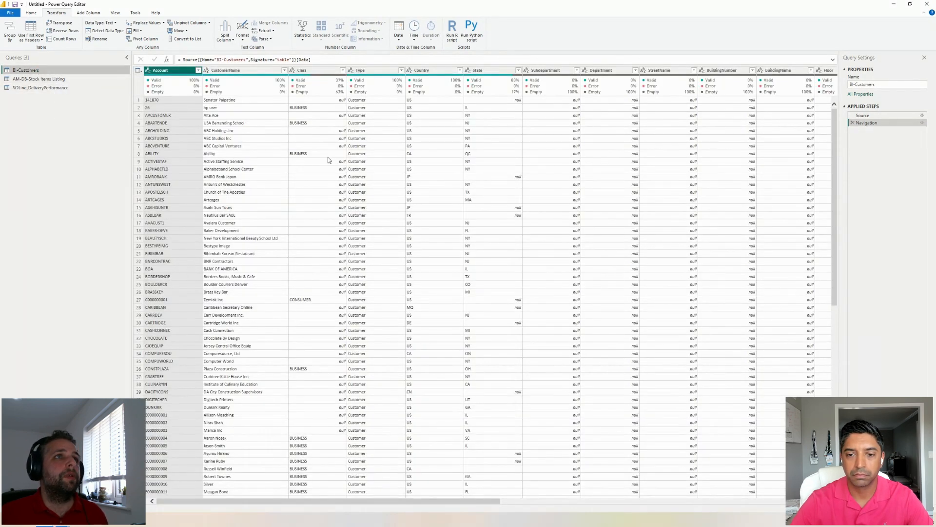
pyautogui.click(44, 79)
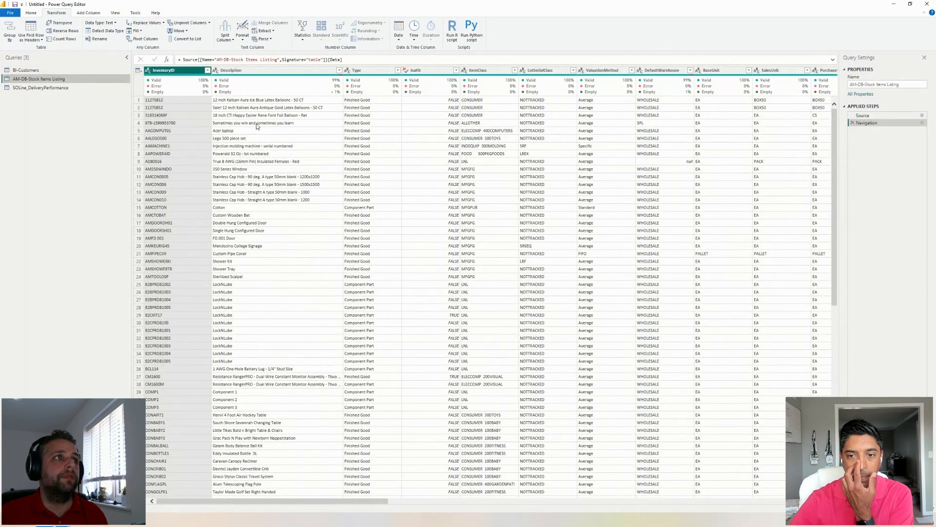
pyautogui.hscroll(10, 552, 509)
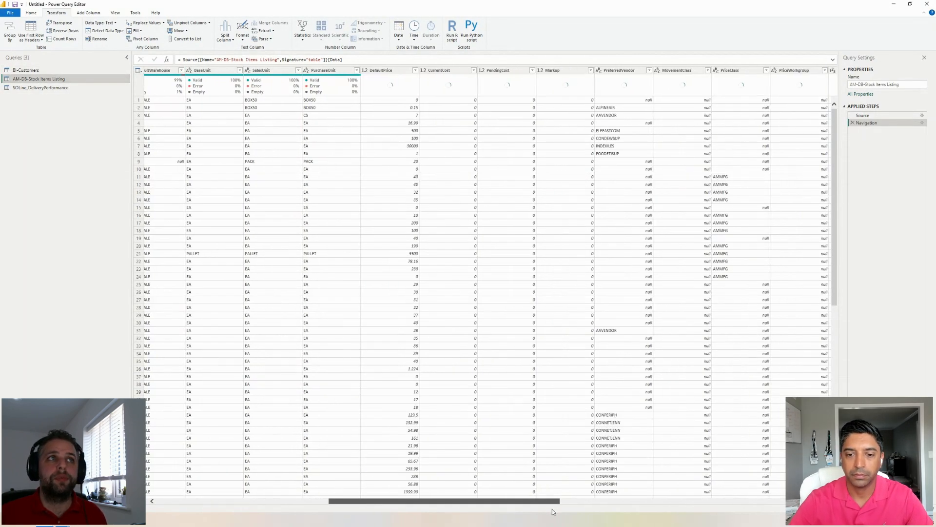
pyautogui.hscroll(-10, 557, 519)
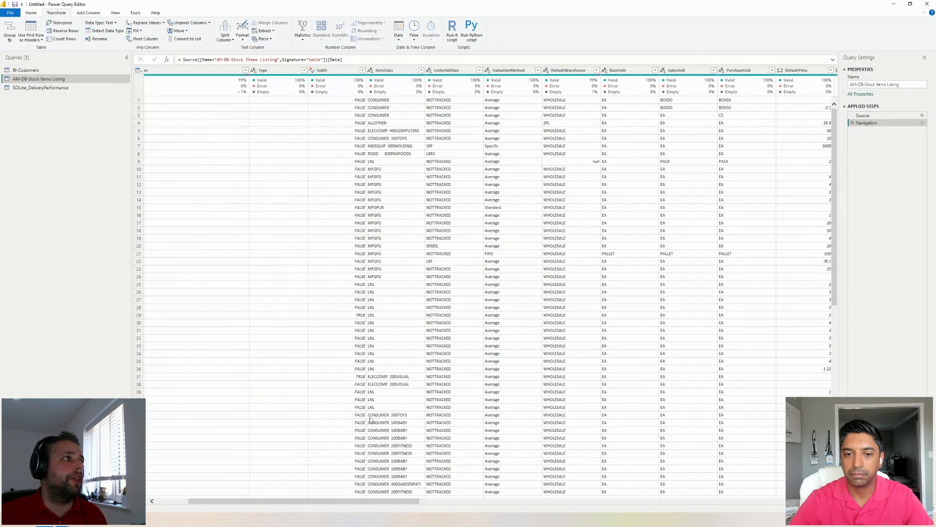
# Check the applied steps of SOLine_DeliveryPerformance, ending on Changed Type, and close Power Query Editor with all changes applied
pyautogui.click(74, 88)
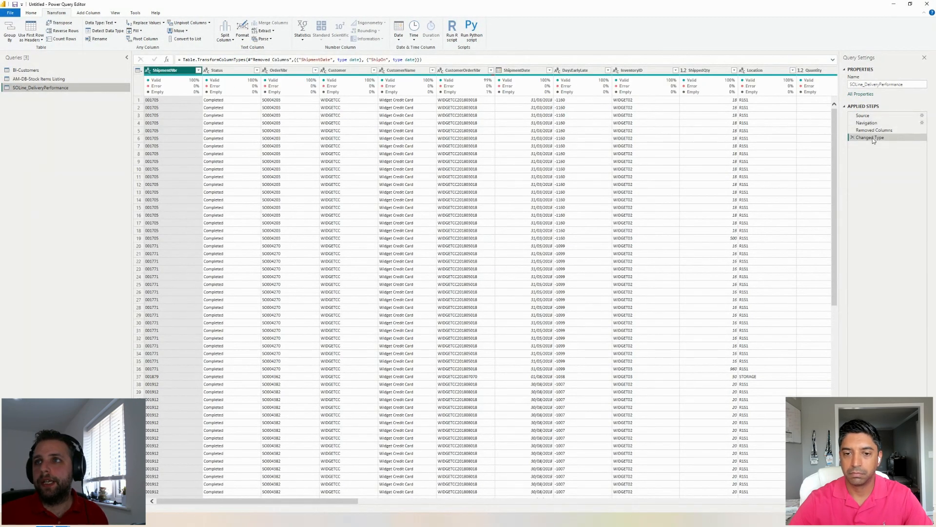
pyautogui.press('Up')
pyautogui.press('Up')
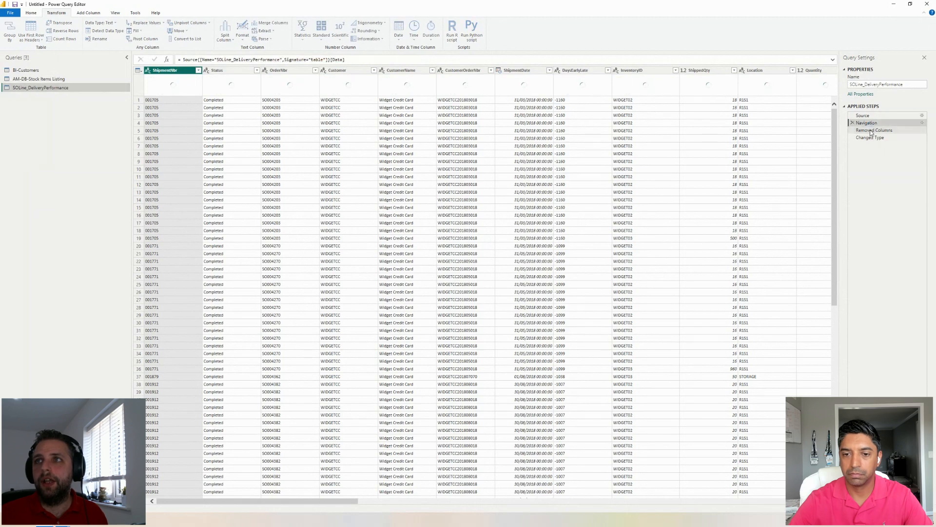
pyautogui.click(871, 137)
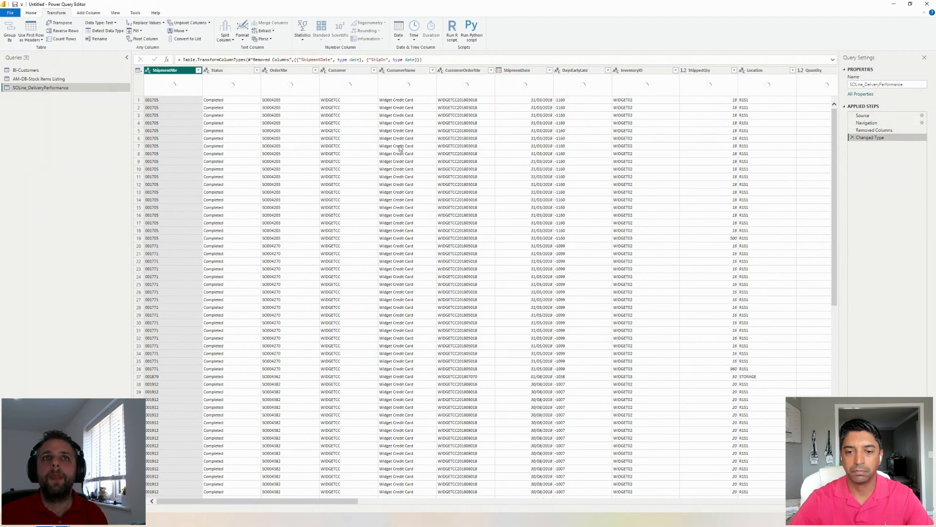
pyautogui.click(30, 13)
pyautogui.click(10, 29)
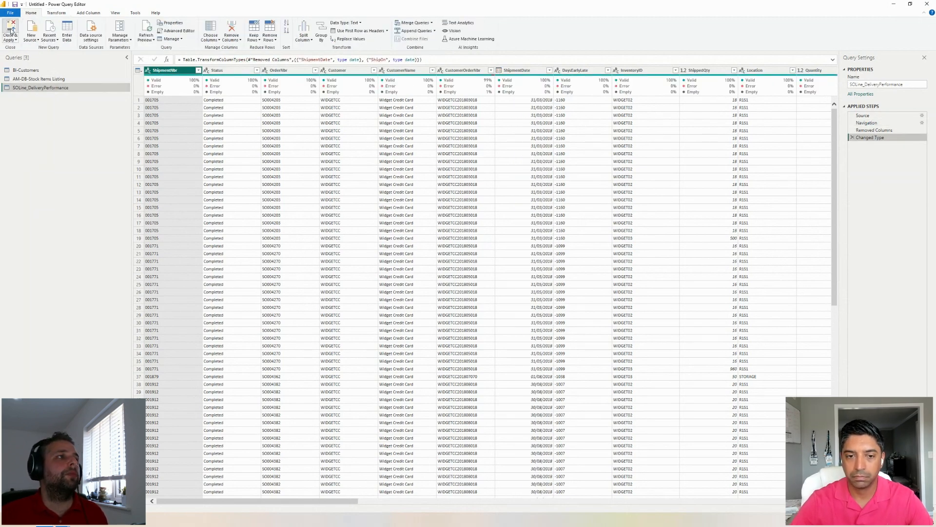
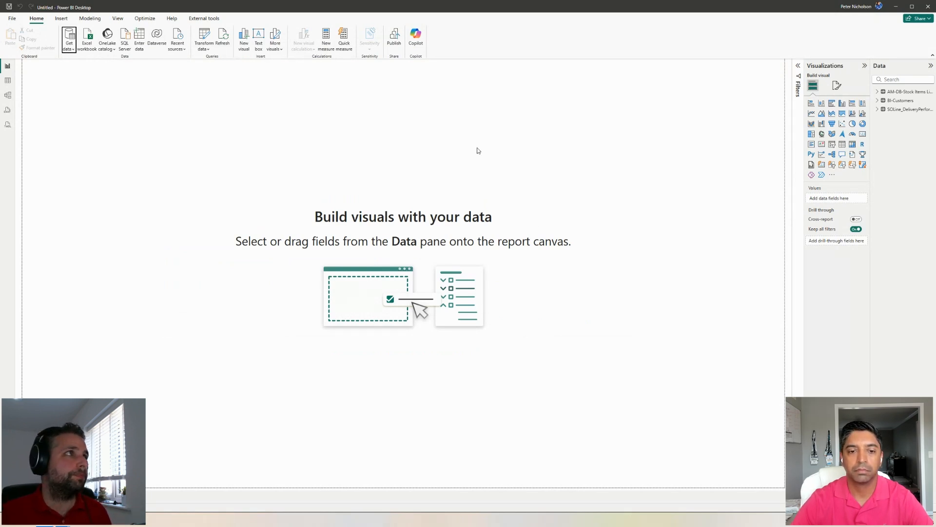
# Launch Bravo for the current model, go to Manage Dates and toggle the Time Intelligence Functions option
pyautogui.click(204, 18)
pyautogui.click(10, 36)
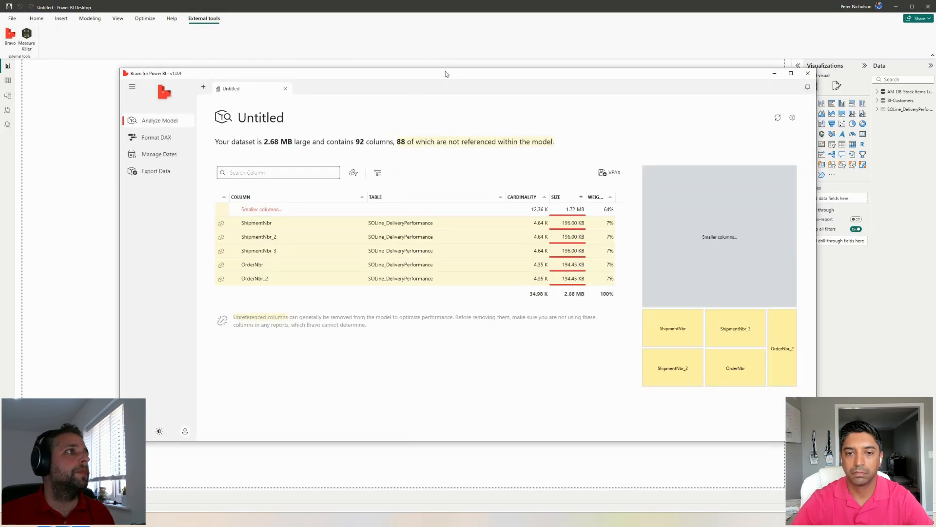
pyautogui.click(171, 154)
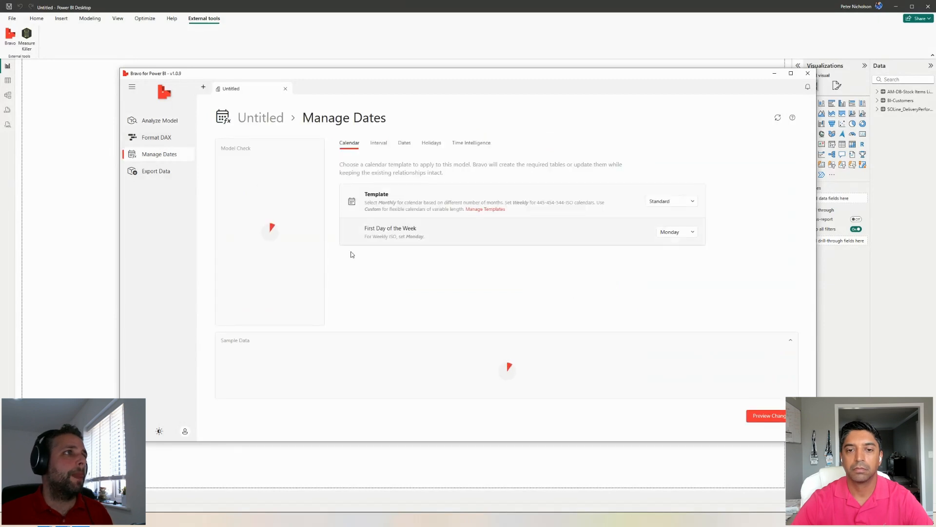
pyautogui.click(451, 143)
pyautogui.click(689, 187)
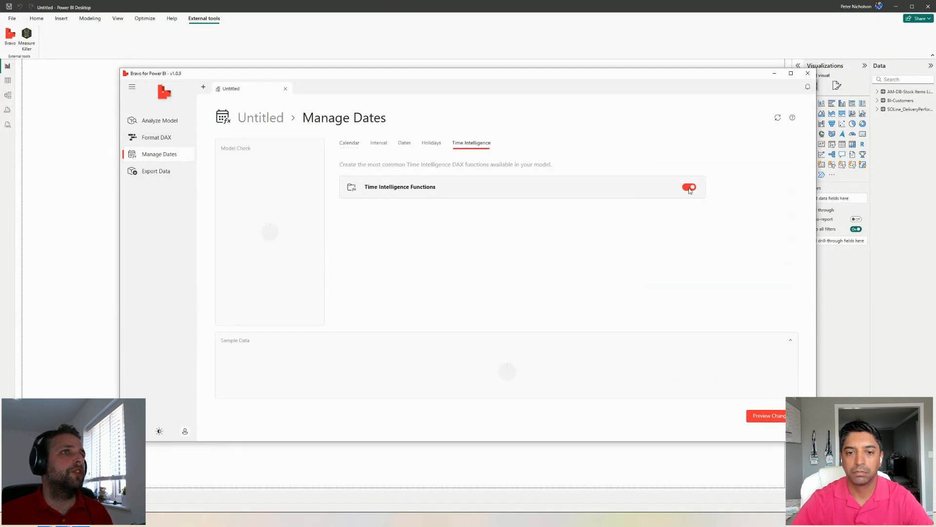
# Check the calendar and dates settings, preview and apply the Date and DateAutoTemplate tables to the model, and close Bravo
pyautogui.click(349, 145)
pyautogui.click(416, 146)
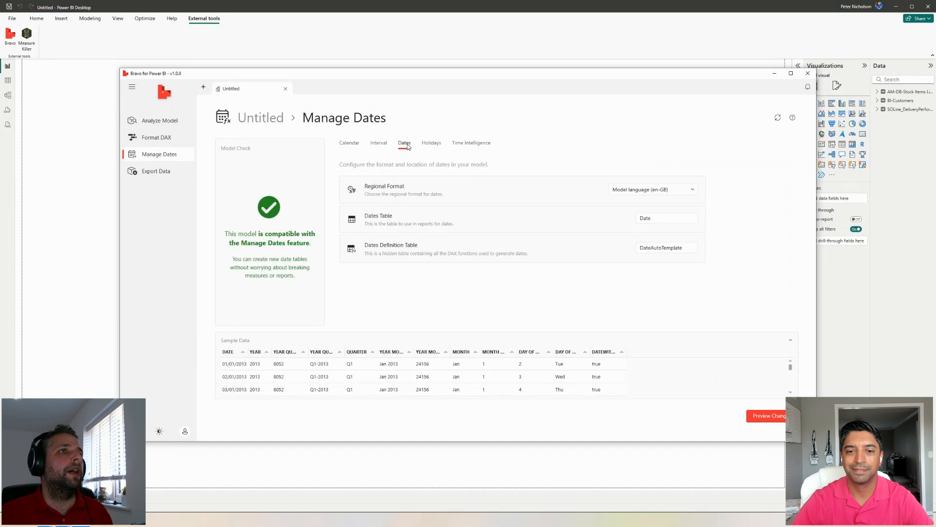
pyautogui.click(763, 419)
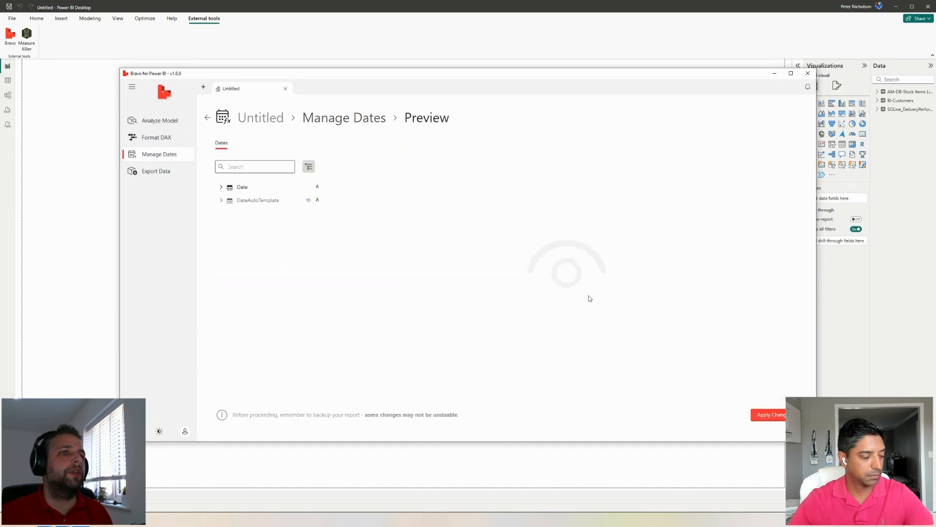
pyautogui.click(773, 415)
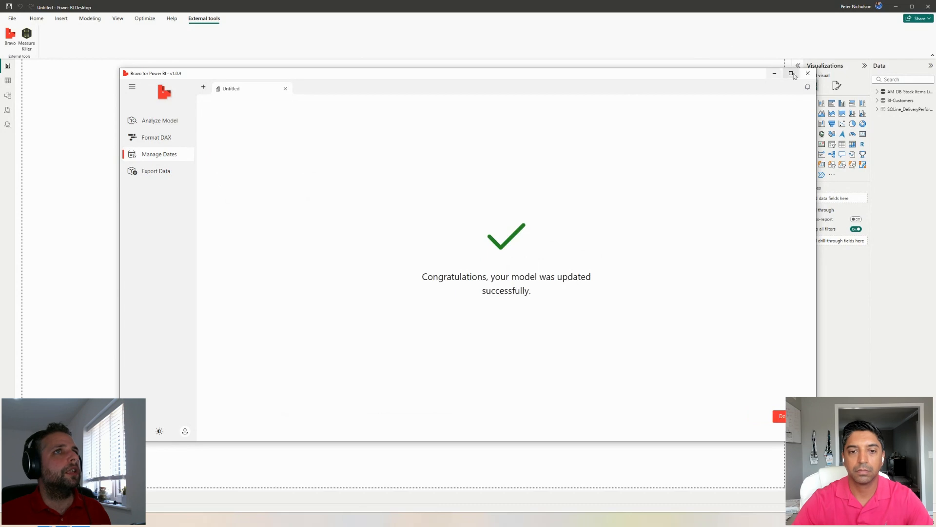
pyautogui.click(809, 73)
# Arrange the model diagram with SOLine_DeliveryPerformance enlarged below the BI-Customers and stock items tables and the two date tables spaced apart
pyautogui.click(8, 94)
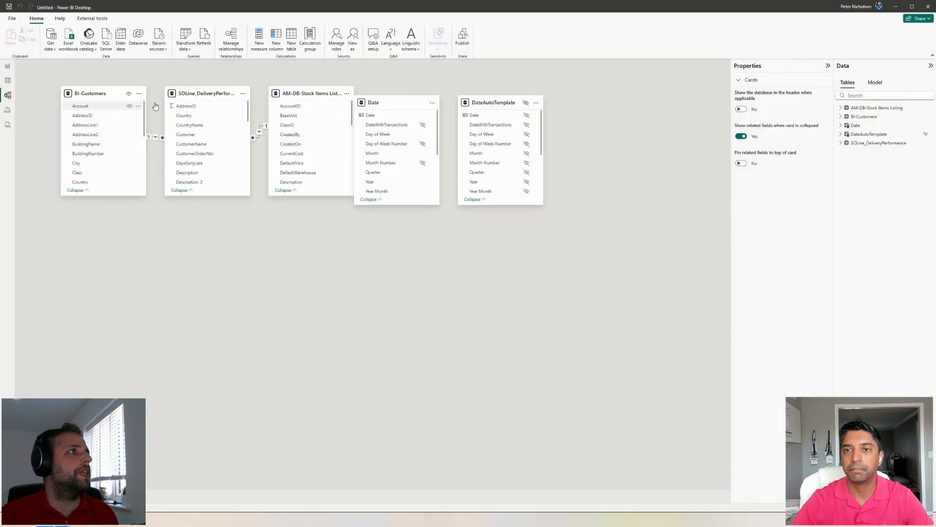
pyautogui.moveTo(226, 94); pyautogui.dragTo(165, 308)
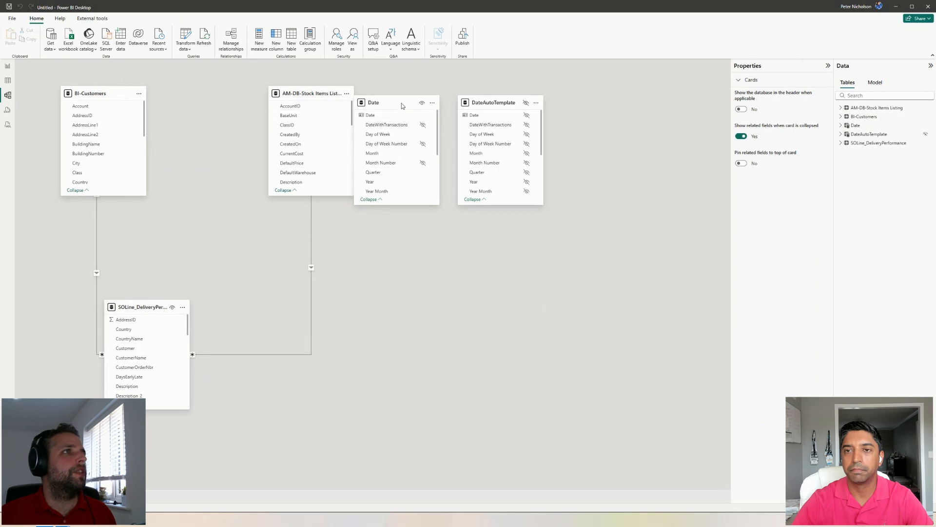
pyautogui.moveTo(403, 102); pyautogui.dragTo(500, 257)
pyautogui.moveTo(490, 102); pyautogui.dragTo(628, 112)
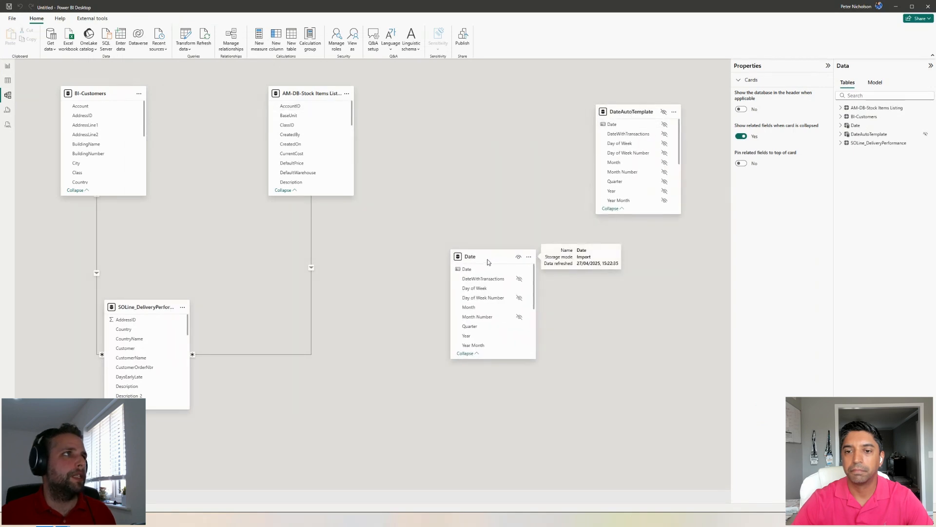
pyautogui.moveTo(488, 258); pyautogui.dragTo(449, 111)
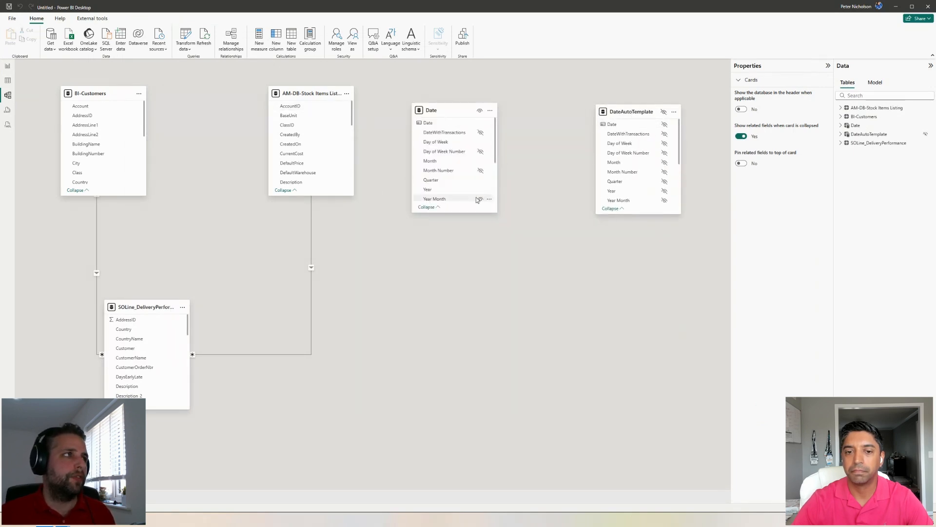
pyautogui.moveTo(149, 309); pyautogui.dragTo(203, 292)
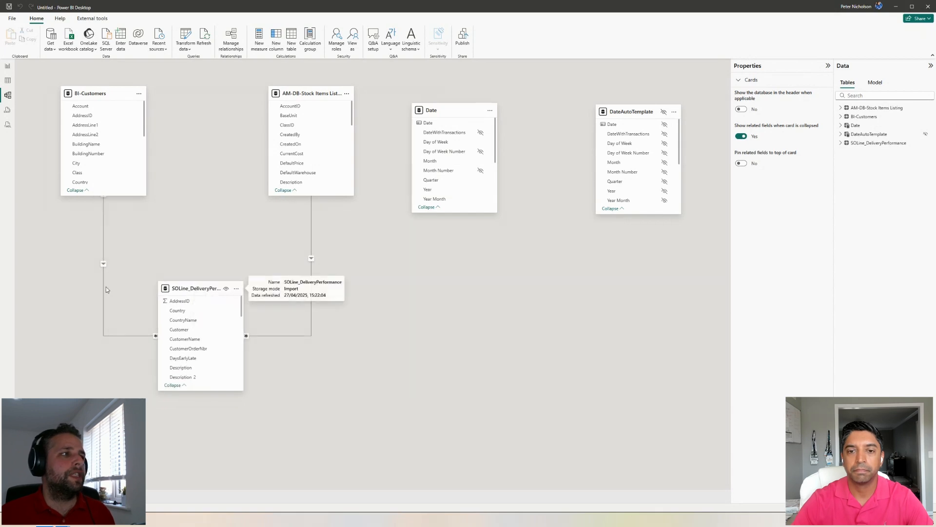
pyautogui.moveTo(215, 391); pyautogui.dragTo(224, 480)
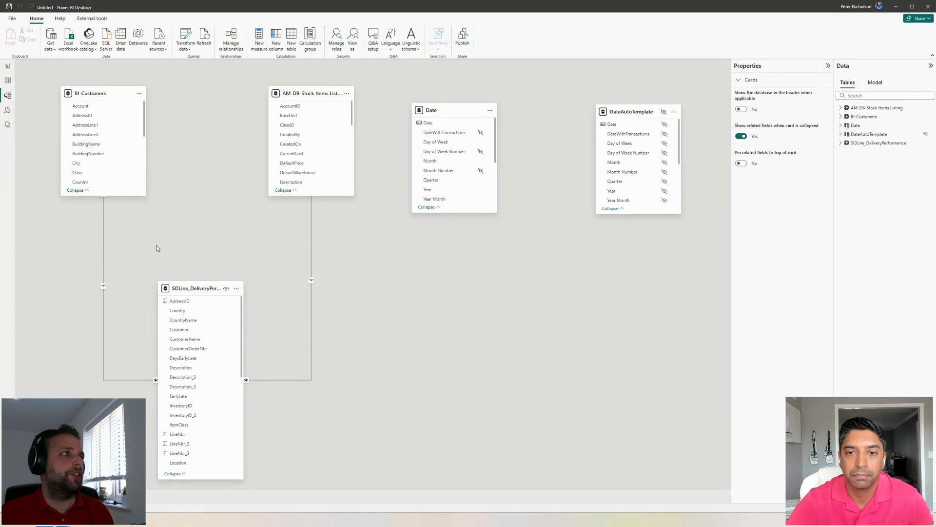
# Inspect the CustomerName relationship between BI-Customers and SOLine_DeliveryPerformance, review the BI-Customers fields, and collapse that table card
pyautogui.click(103, 250)
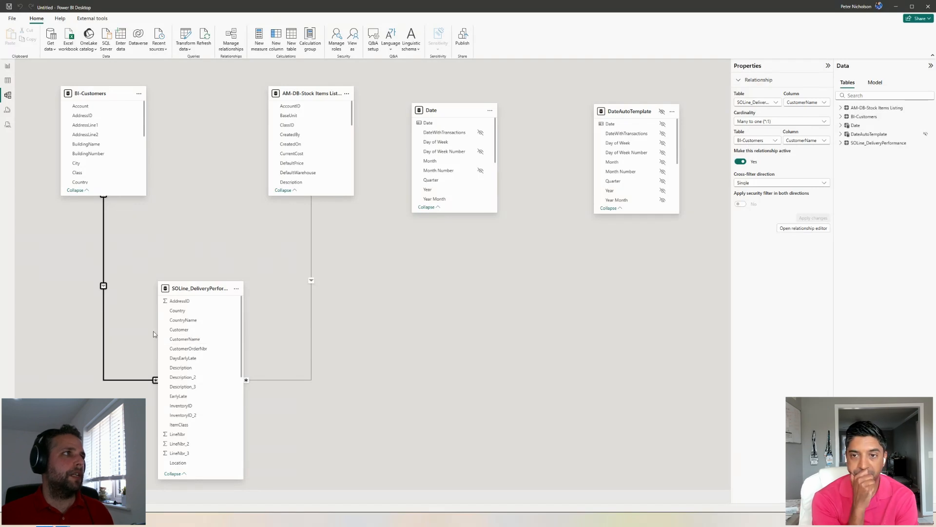
pyautogui.click(76, 190)
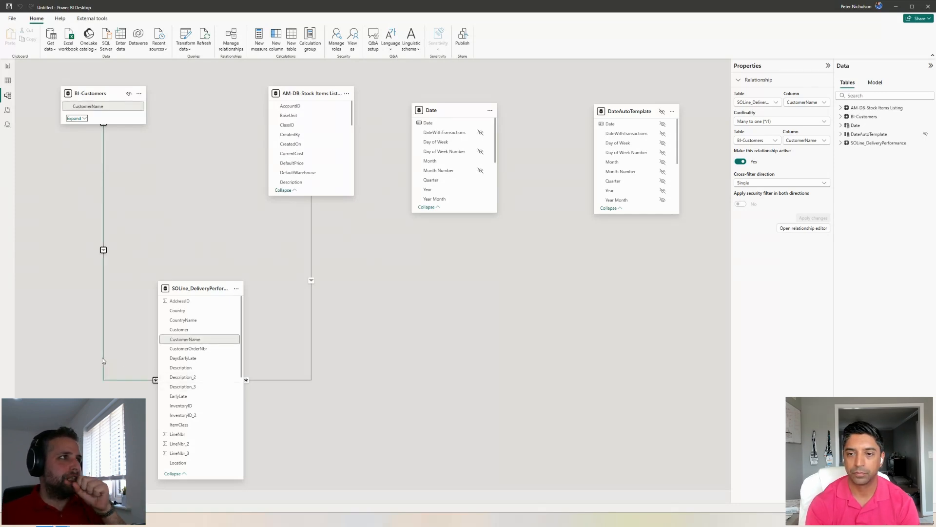
pyautogui.click(77, 118)
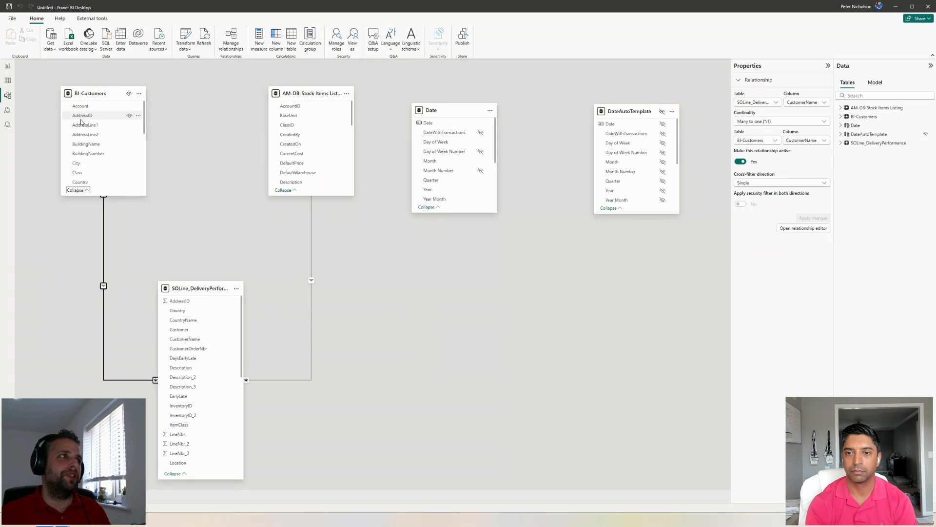
pyautogui.moveTo(124, 195); pyautogui.dragTo(122, 293)
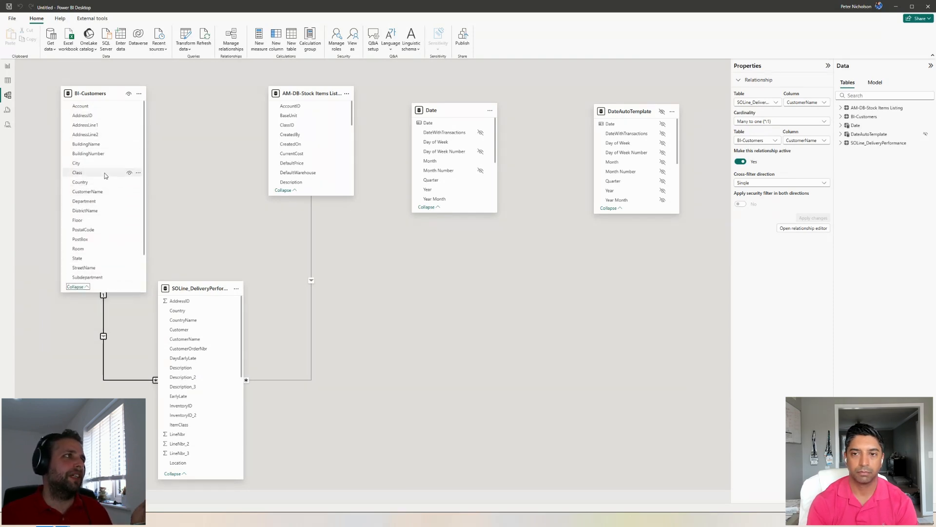
pyautogui.scroll(-1, 107, 188)
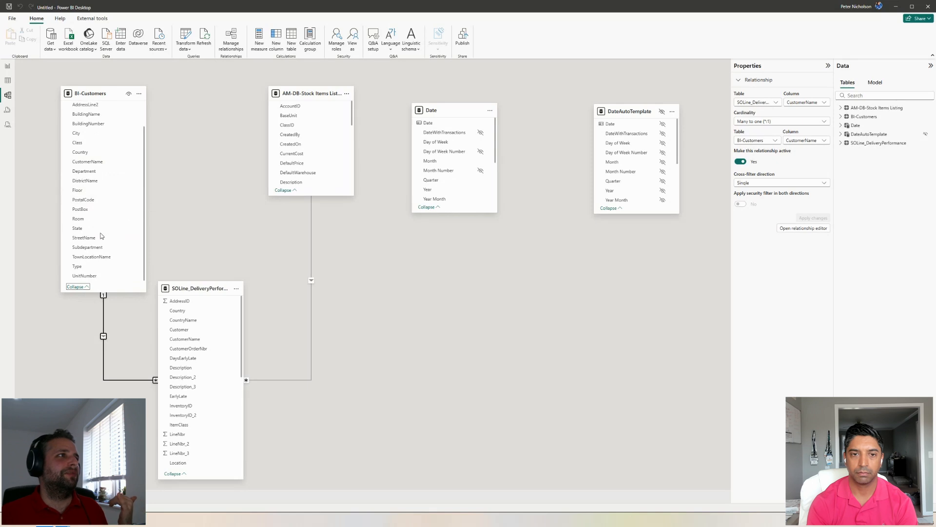
pyautogui.scroll(1, 98, 217)
pyautogui.click(75, 287)
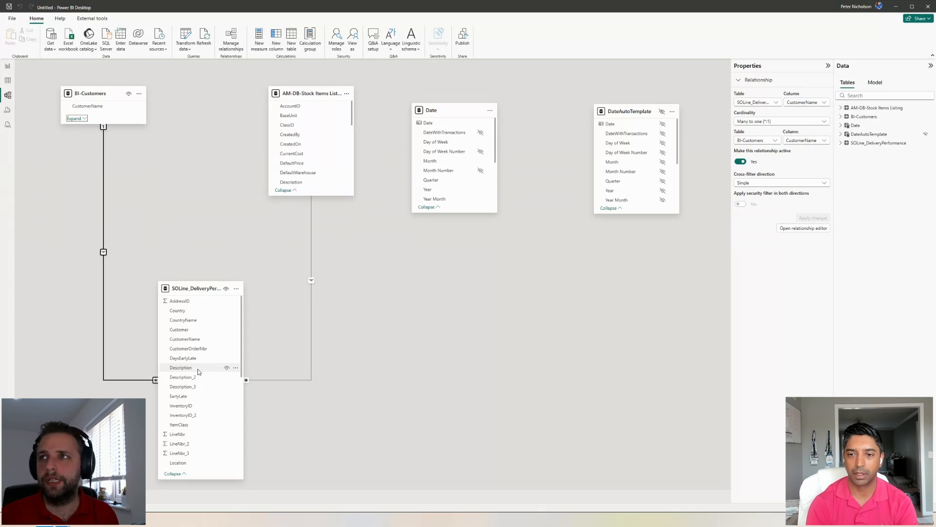
# Move SOLine_DeliveryPerformance up, collapse the AM-DB-Stock Items Listing card and inspect the InventoryID relationship between them
pyautogui.moveTo(188, 288); pyautogui.dragTo(190, 164)
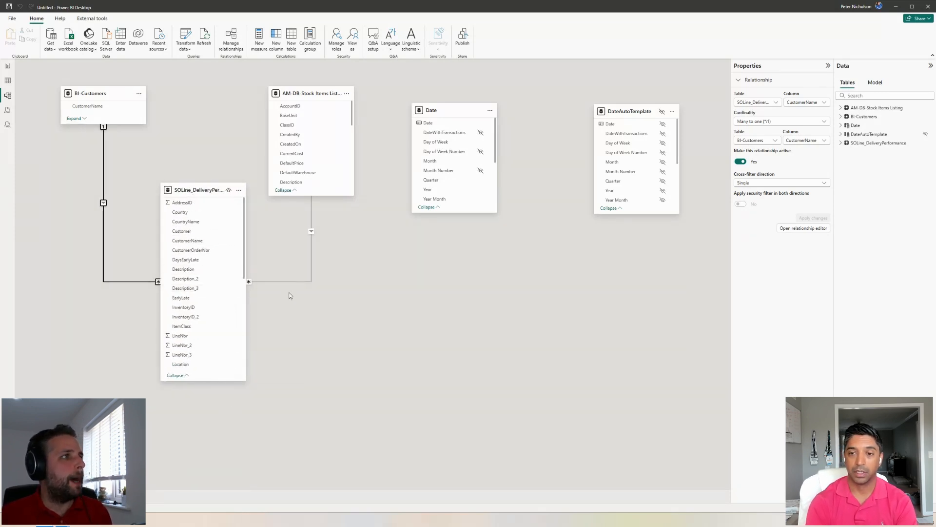
pyautogui.click(284, 190)
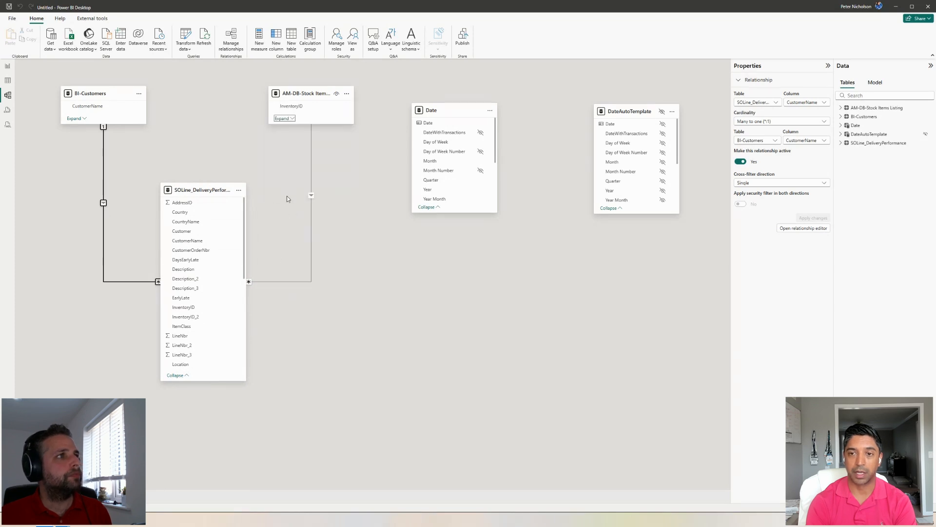
pyautogui.click(286, 281)
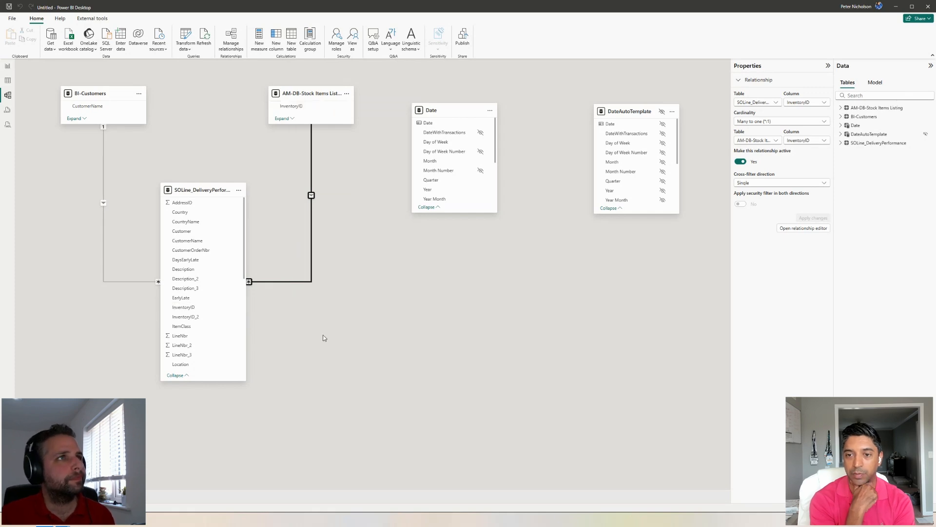
pyautogui.click(372, 311)
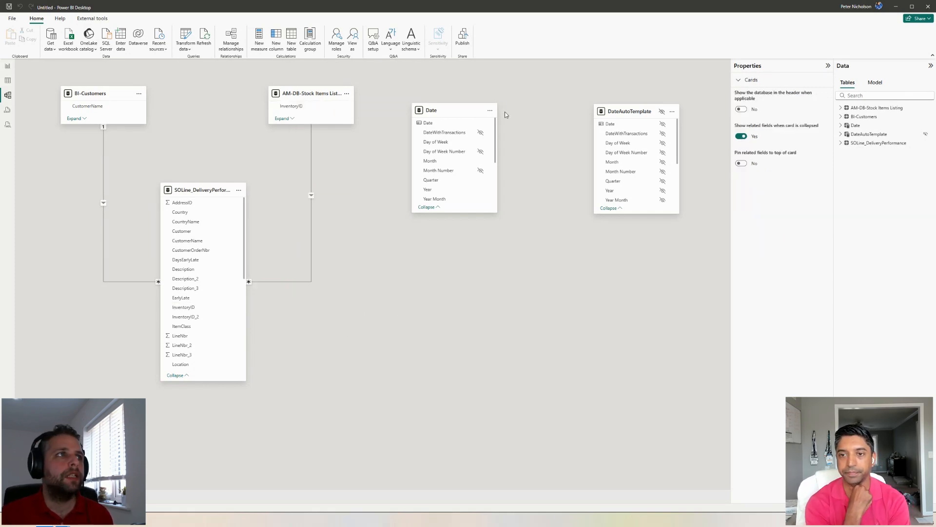
# Place the Date table beside SOLine_DeliveryPerformance, enlarge both cards to show more fields, and move SOLine_DeliveryPerformance up between the other tables
pyautogui.moveTo(445, 113); pyautogui.dragTo(382, 205)
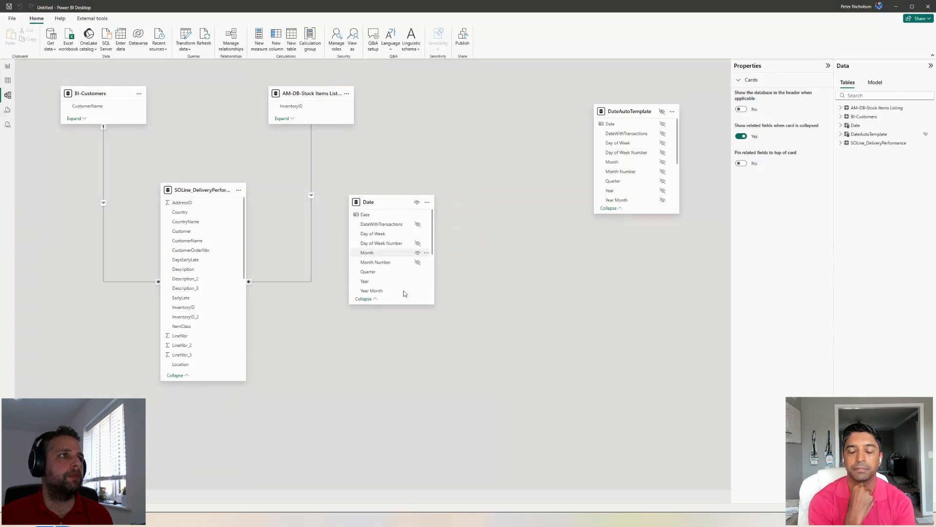
pyautogui.moveTo(393, 305); pyautogui.dragTo(393, 421)
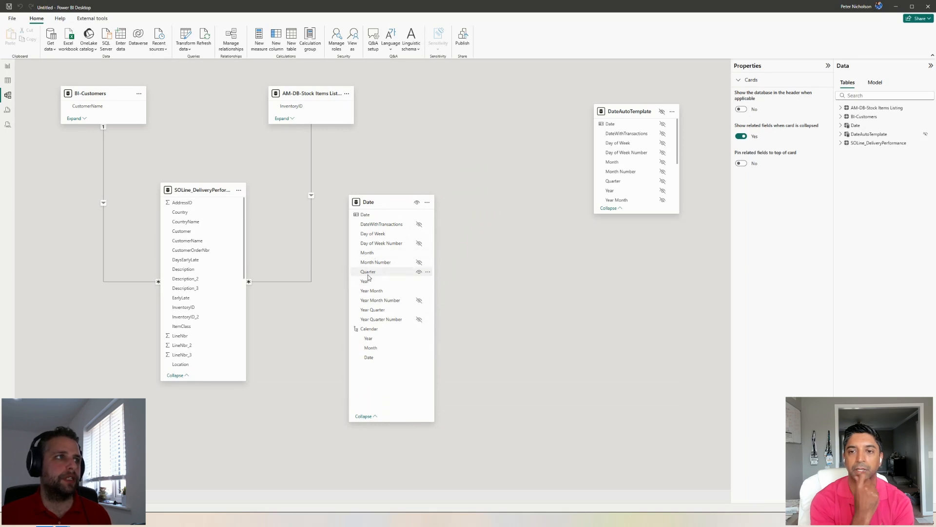
pyautogui.scroll(-1, 217, 298)
pyautogui.scroll(-6, 217, 299)
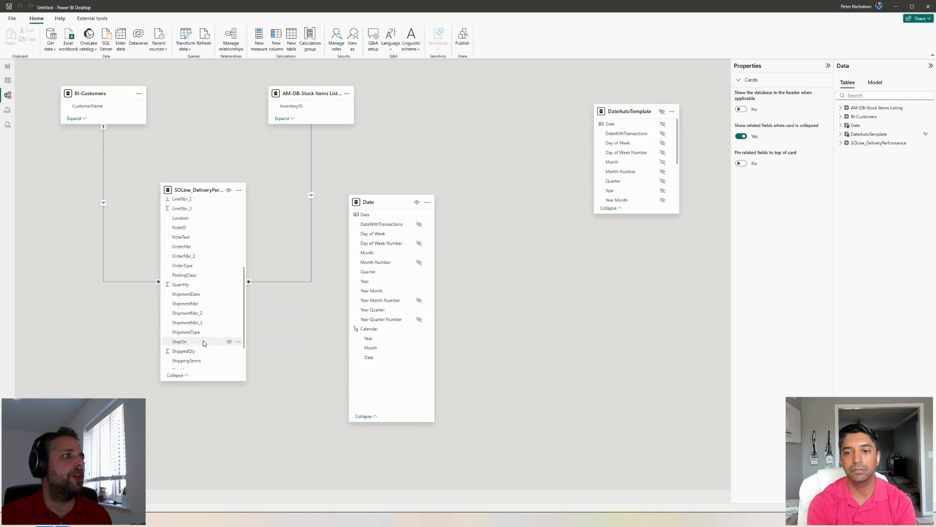
pyautogui.scroll(-2, 209, 361)
pyautogui.moveTo(217, 381); pyautogui.dragTo(227, 487)
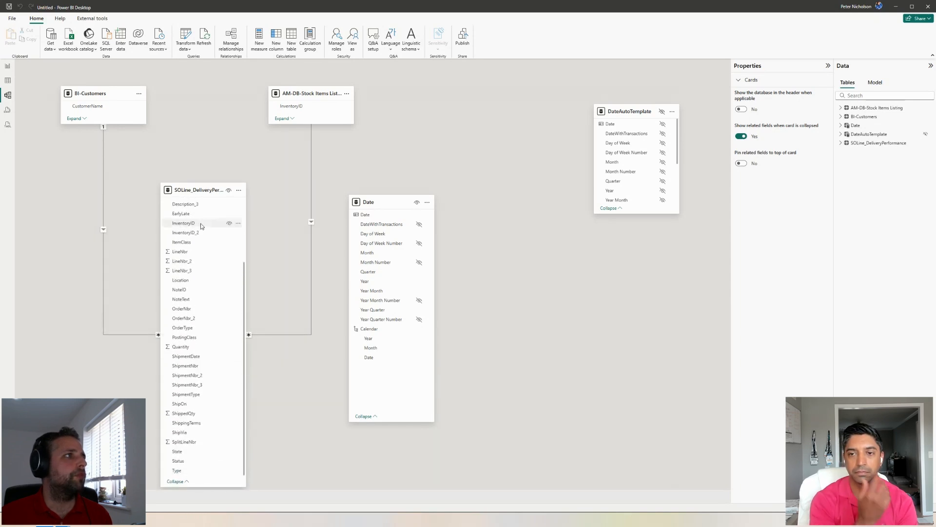
pyautogui.moveTo(200, 190); pyautogui.dragTo(212, 148)
# Create an active many-to-one, single-direction relationship from SOLine_DeliveryPerformance ShipmentDate to Date, and shift the Date card slightly away
pyautogui.scroll(1, 222, 281)
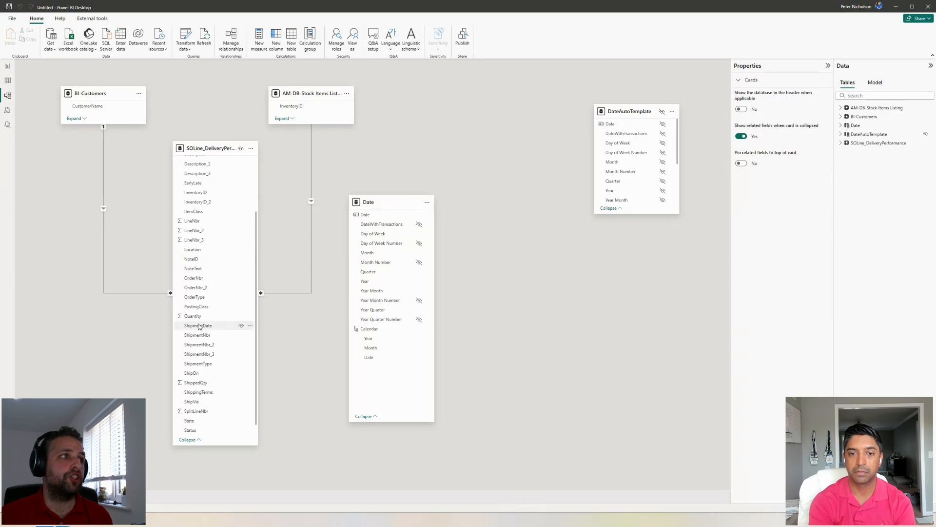
pyautogui.moveTo(199, 326); pyautogui.dragTo(364, 214)
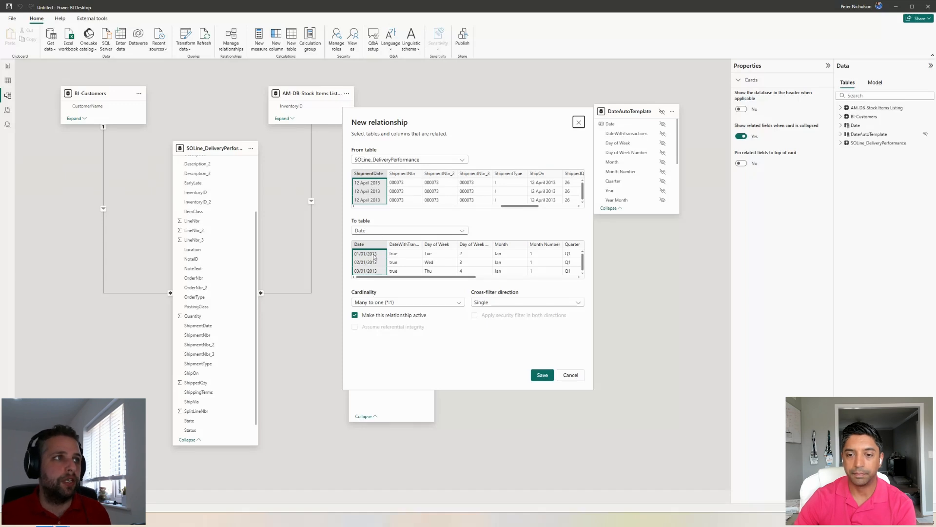
pyautogui.click(540, 377)
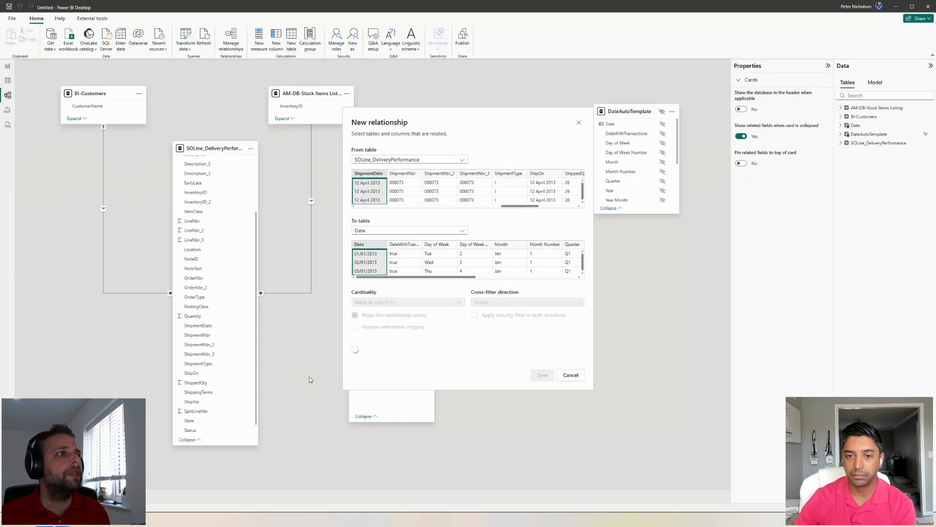
pyautogui.moveTo(376, 202); pyautogui.dragTo(417, 227)
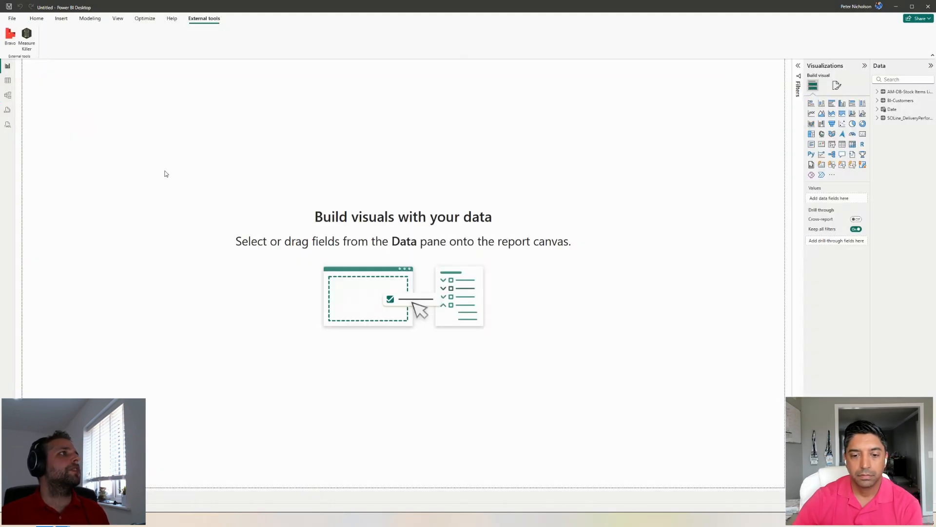
# Import the personal 2025 theme JSON file from the Documents folder as the report's custom theme
pyautogui.click(37, 19)
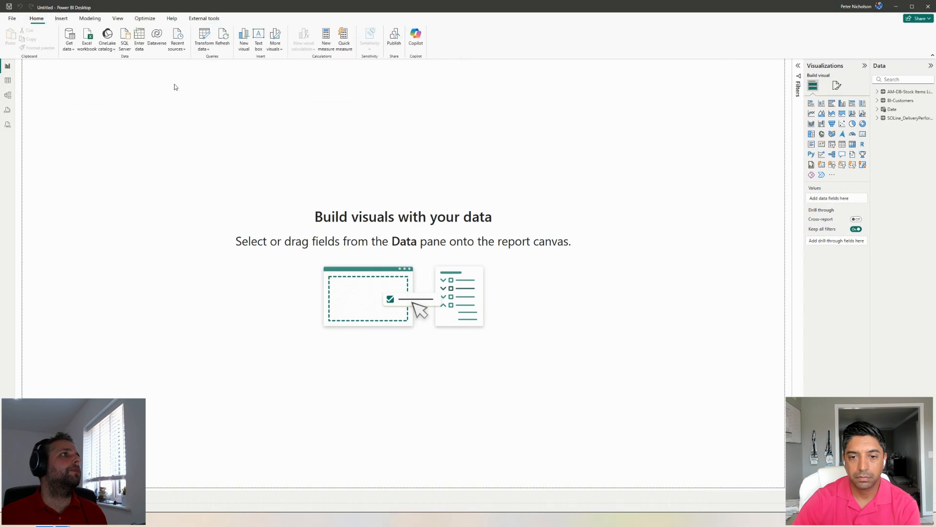
pyautogui.click(118, 18)
pyautogui.click(174, 42)
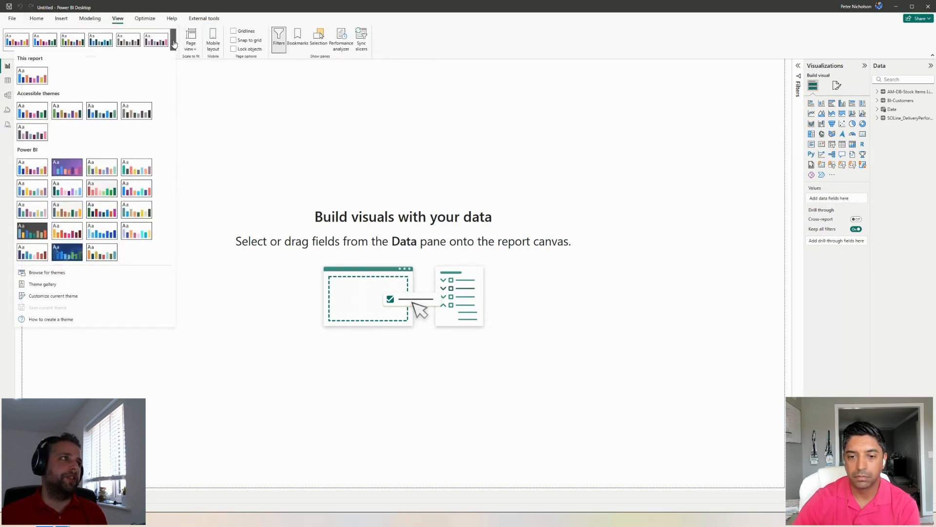
pyautogui.click(45, 273)
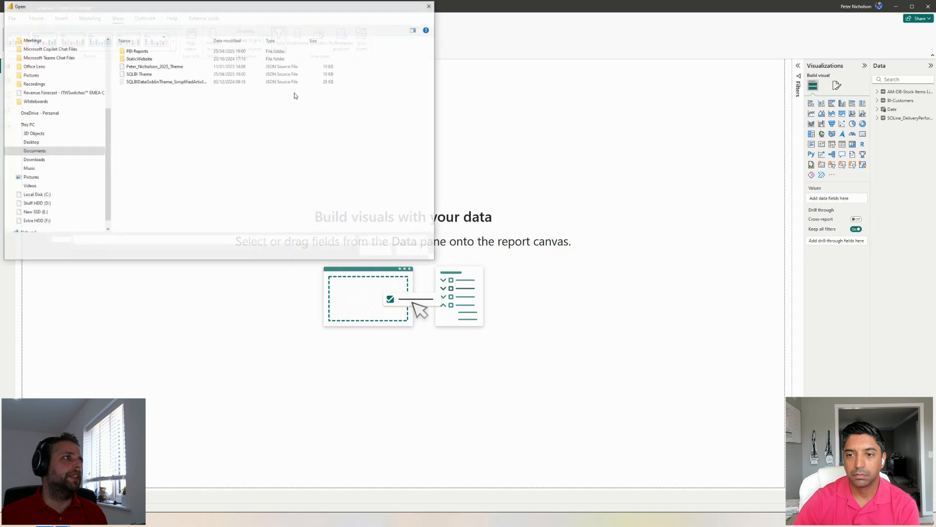
pyautogui.click(146, 67)
pyautogui.doubleClick(146, 68)
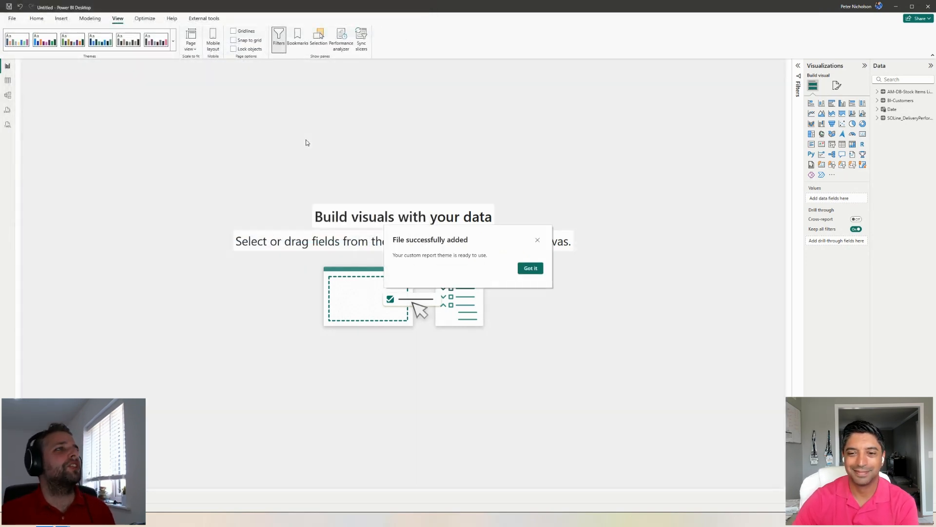
pyautogui.click(531, 268)
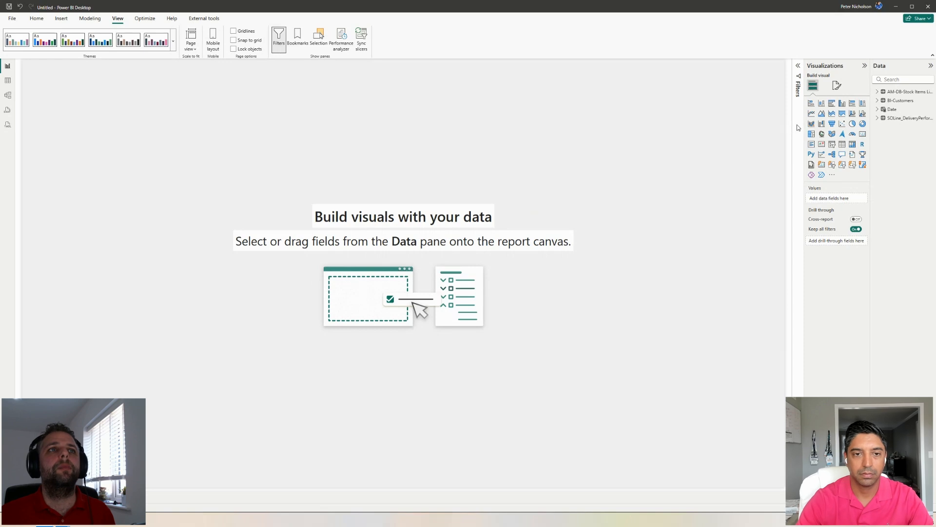
# Widen the visuals list, add a stacked bar chart to the blank report page, and enlarge it near the page's upper middle
pyautogui.moveTo(807, 127); pyautogui.dragTo(736, 120)
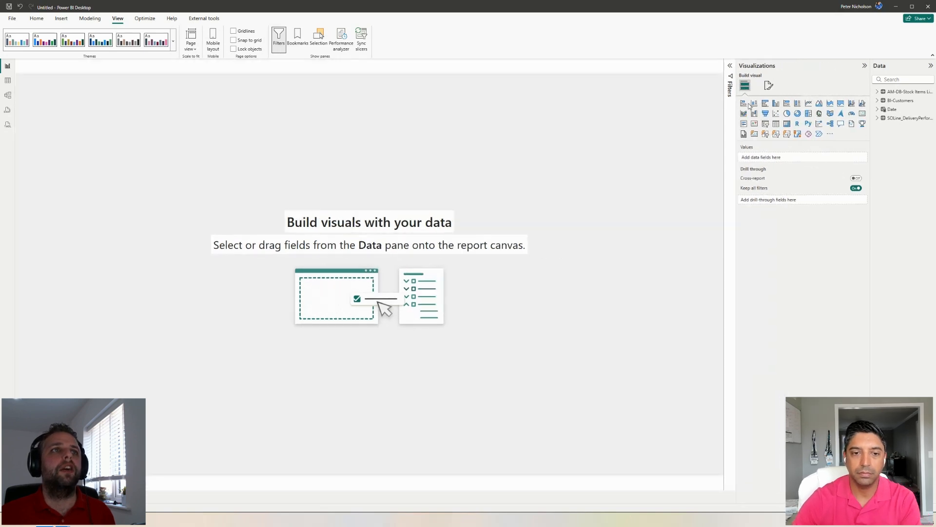
pyautogui.click(743, 103)
pyautogui.moveTo(100, 172); pyautogui.dragTo(294, 200)
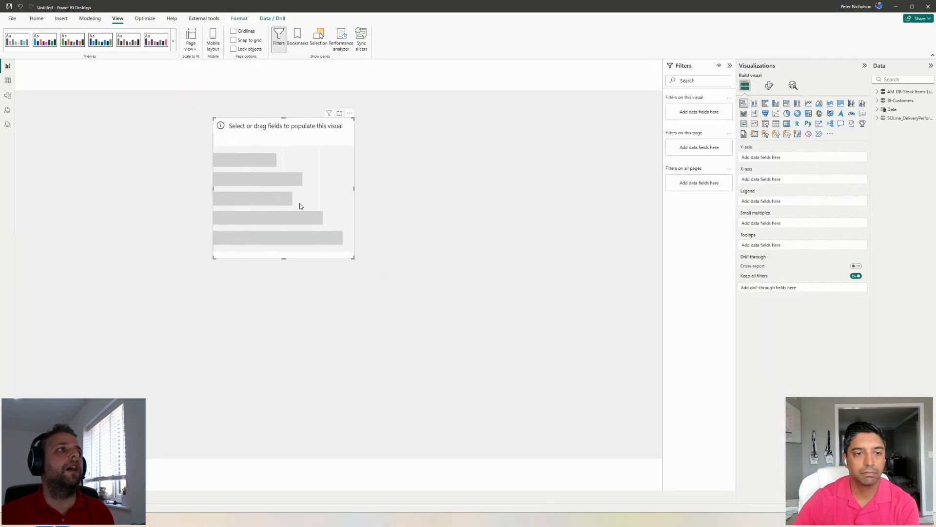
pyautogui.moveTo(353, 258); pyautogui.dragTo(441, 348)
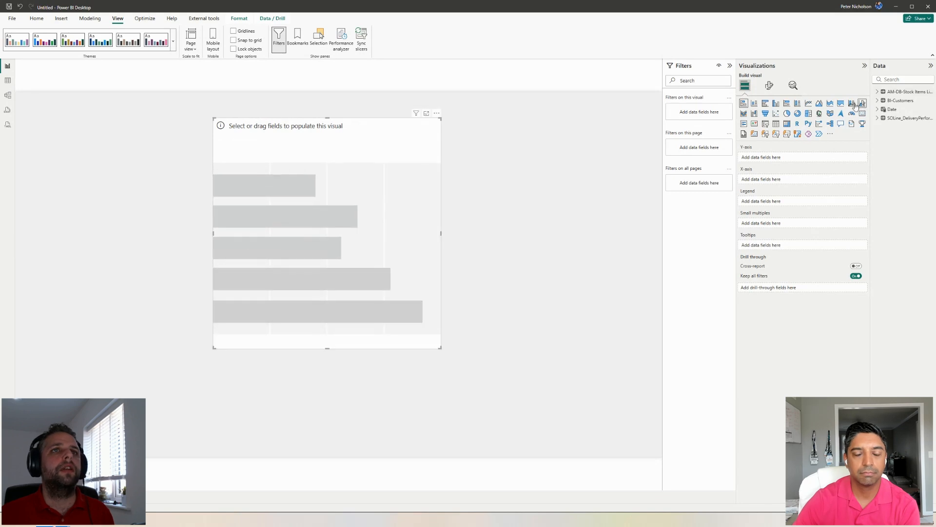
# Chart the count of ShipmentNbr by BI-Customers CustomerName with EarlyLate as the legend, and enlarge the chart across the page's middle
pyautogui.click(877, 101)
pyautogui.moveTo(871, 115); pyautogui.dragTo(808, 115)
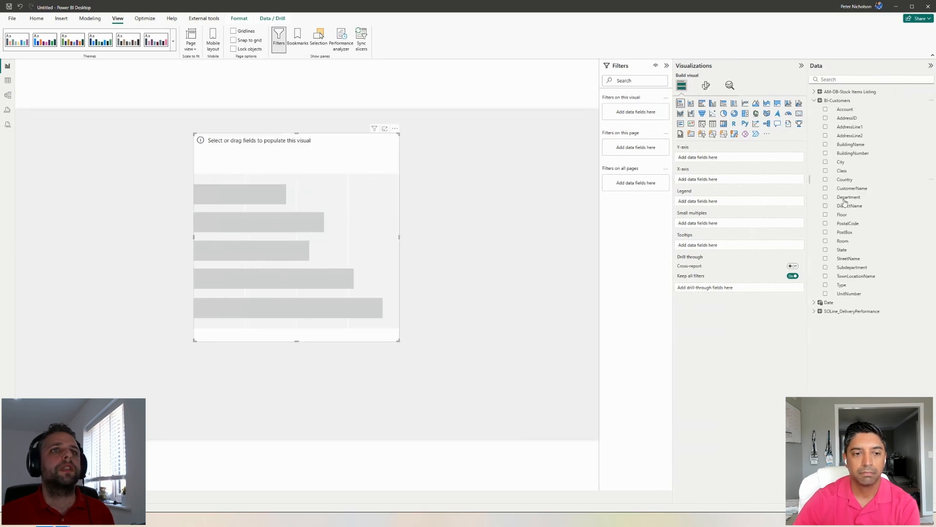
pyautogui.moveTo(851, 189); pyautogui.dragTo(722, 157)
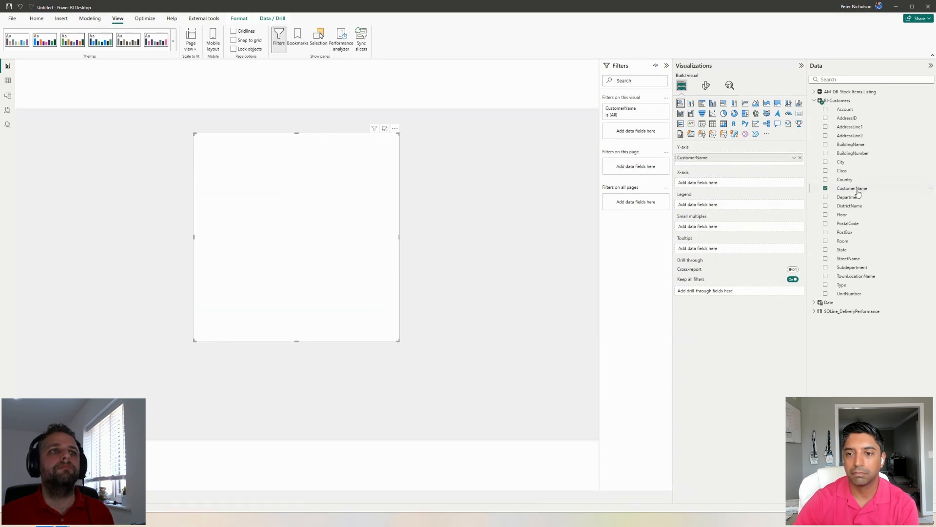
pyautogui.click(814, 311)
pyautogui.scroll(-5, 870, 351)
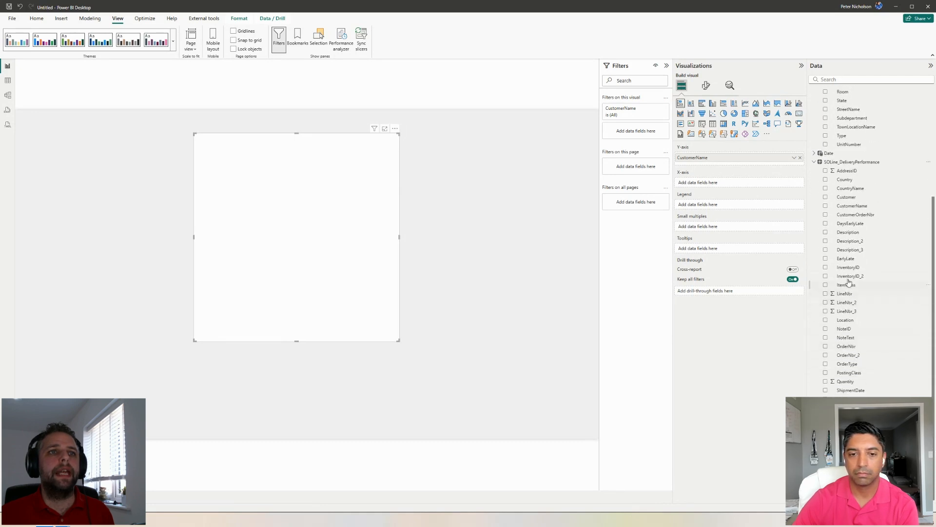
pyautogui.moveTo(849, 262); pyautogui.dragTo(713, 209)
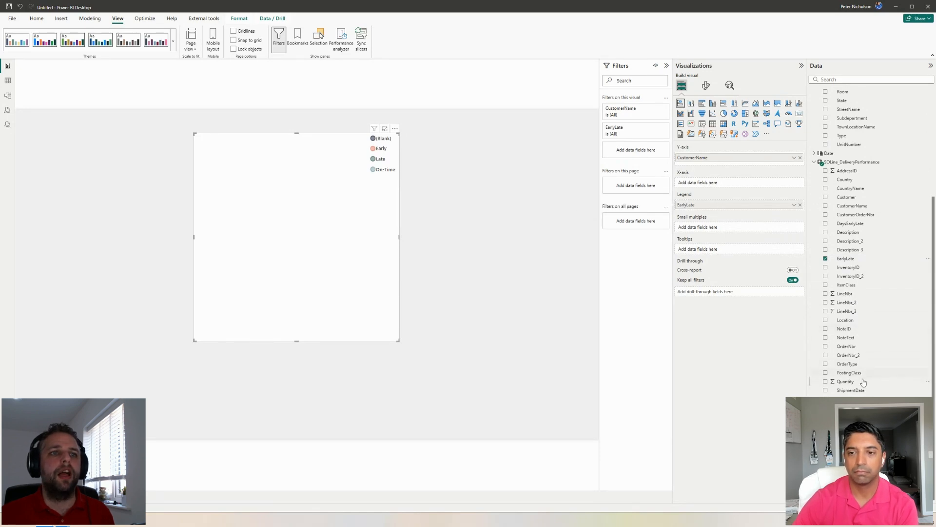
pyautogui.moveTo(851, 399); pyautogui.dragTo(703, 184)
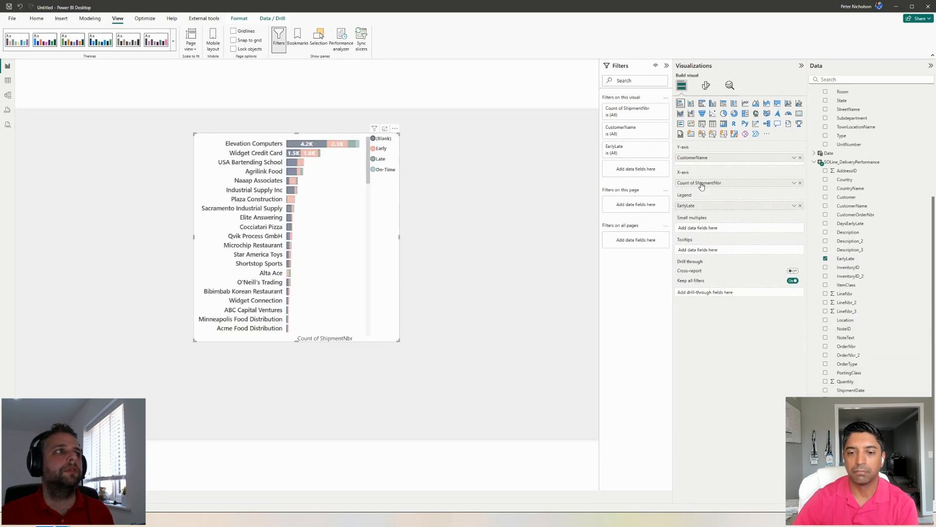
pyautogui.moveTo(398, 341); pyautogui.dragTo(551, 415)
pyautogui.moveTo(461, 232); pyautogui.dragTo(440, 236)
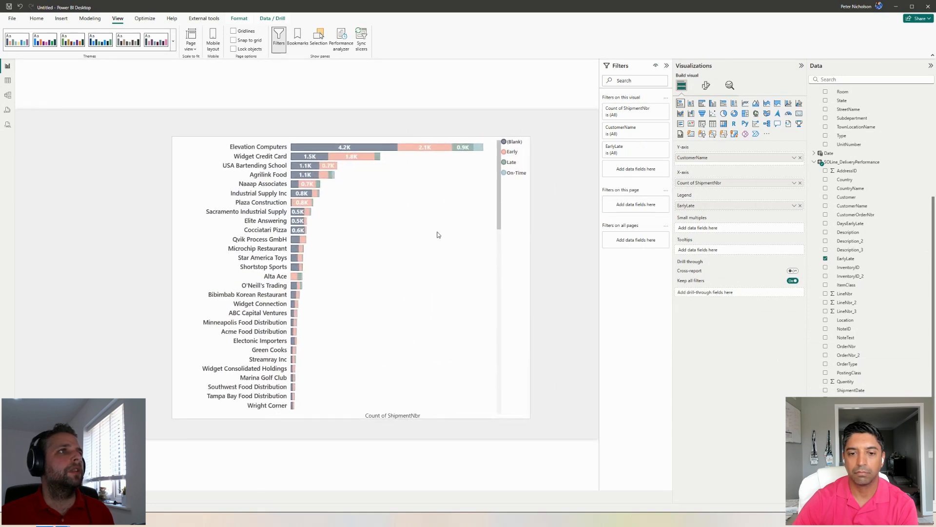
# Add a slicer to the report page that uses the Year field from the Date table
pyautogui.click(578, 226)
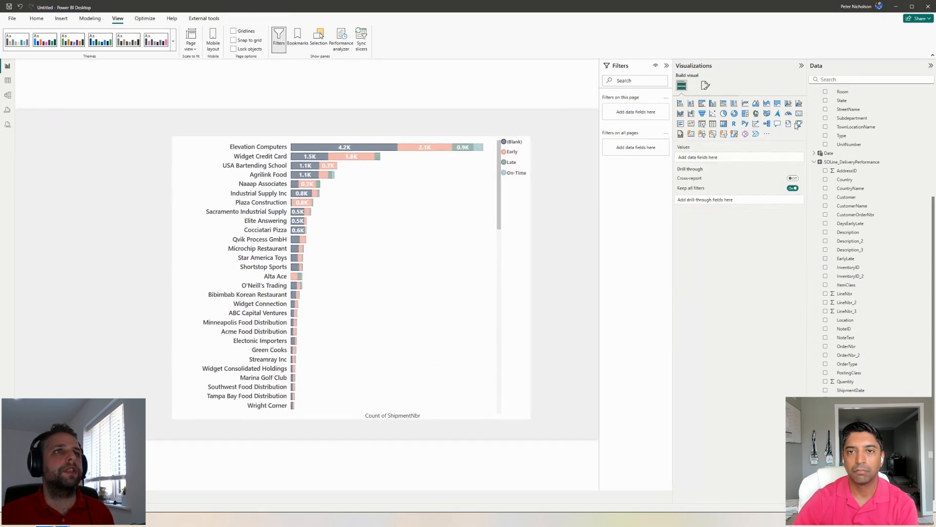
pyautogui.click(703, 123)
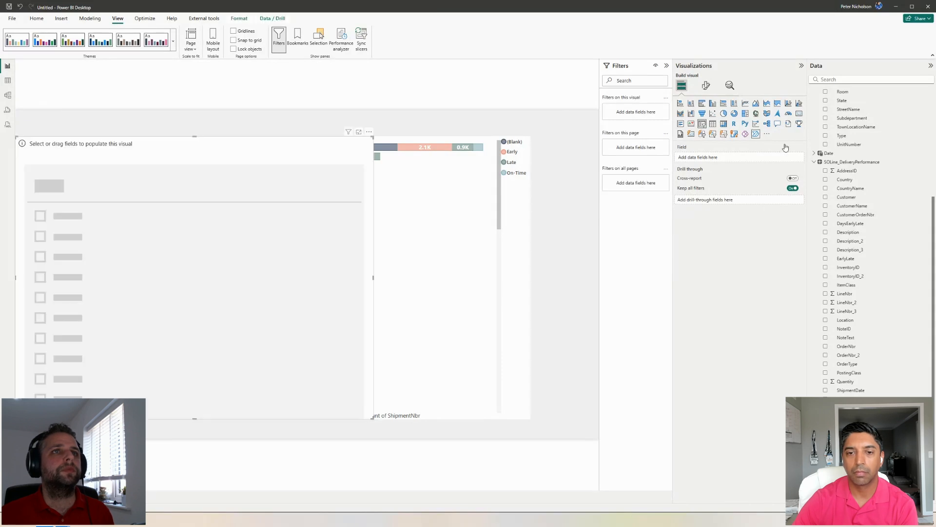
pyautogui.click(814, 162)
pyautogui.click(853, 153)
pyautogui.click(814, 303)
pyautogui.click(826, 355)
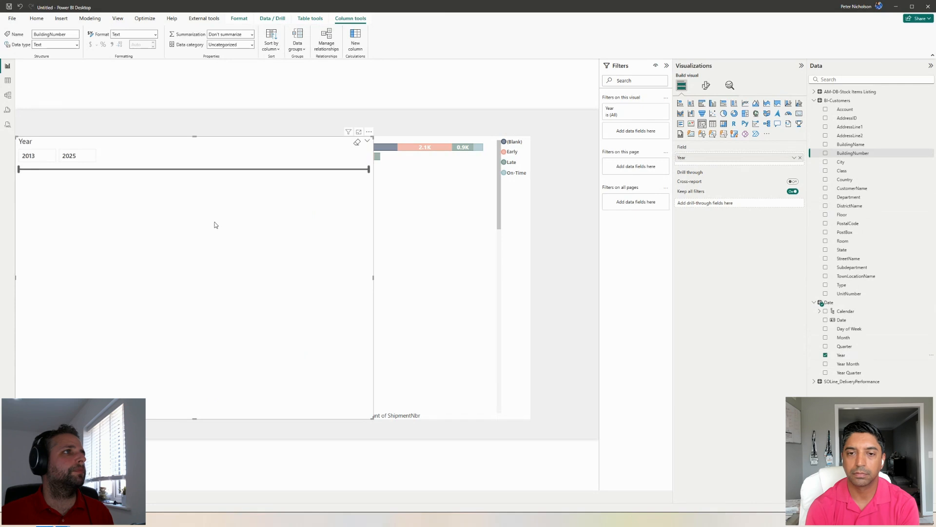
# Set the Year slicer's style to Dropdown and shrink it to a small box
pyautogui.moveTo(209, 215); pyautogui.dragTo(278, 201)
pyautogui.click(706, 86)
pyautogui.click(698, 136)
pyautogui.click(706, 173)
pyautogui.click(698, 199)
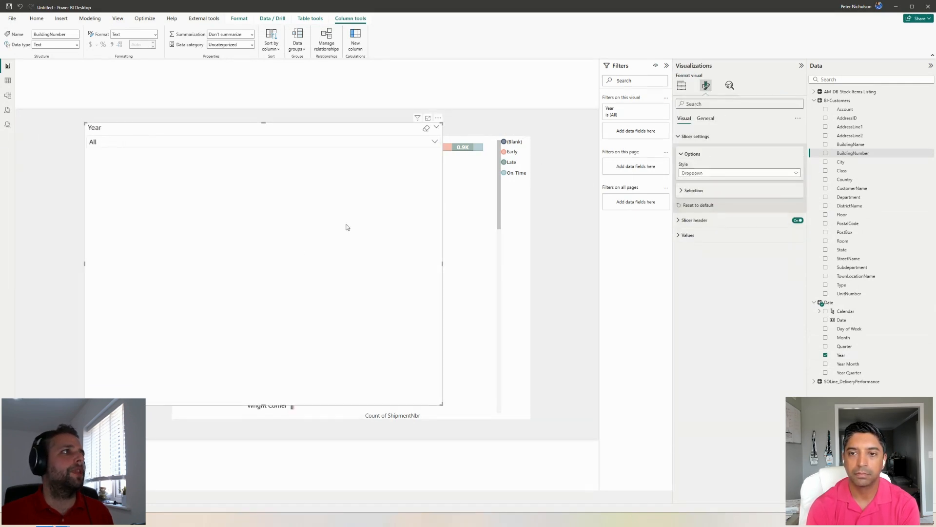
pyautogui.moveTo(442, 404); pyautogui.dragTo(208, 155)
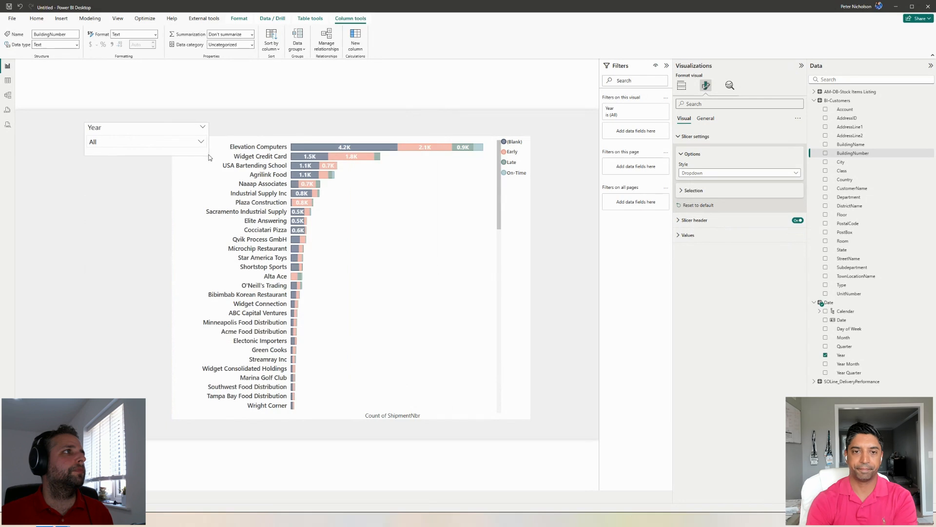
# Move the Year slicer to the report page's upper-right corner and shift the bar chart left to clear it
pyautogui.moveTo(139, 128); pyautogui.dragTo(526, 116)
pyautogui.moveTo(422, 223); pyautogui.dragTo(328, 236)
pyautogui.click(526, 156)
# Filter the report page to 2024 with the Year slicer and collapse its list
pyautogui.click(527, 132)
pyautogui.scroll(-3, 505, 195)
pyautogui.click(502, 209)
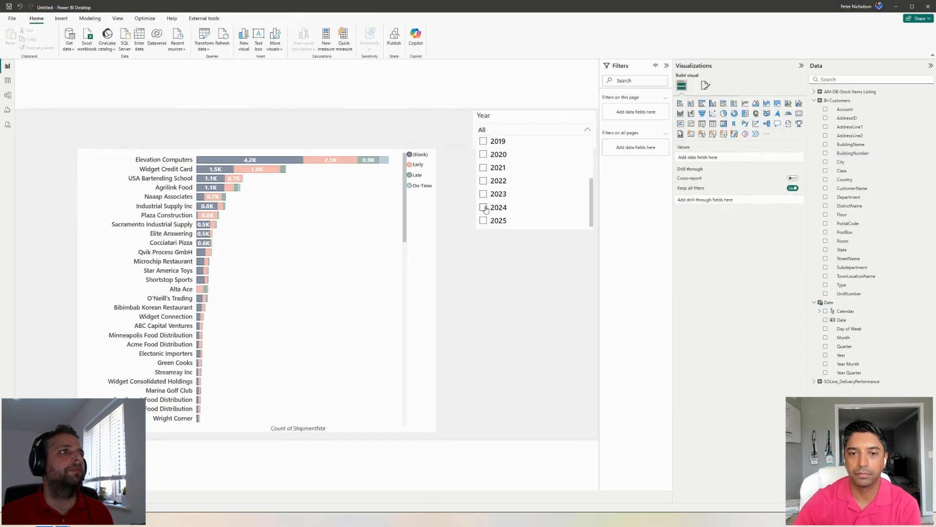
pyautogui.click(552, 306)
# Reposition the bar chart beside and below the Year slicer, and check a customer's bar segment details
pyautogui.moveTo(371, 304); pyautogui.dragTo(395, 282)
pyautogui.click(511, 300)
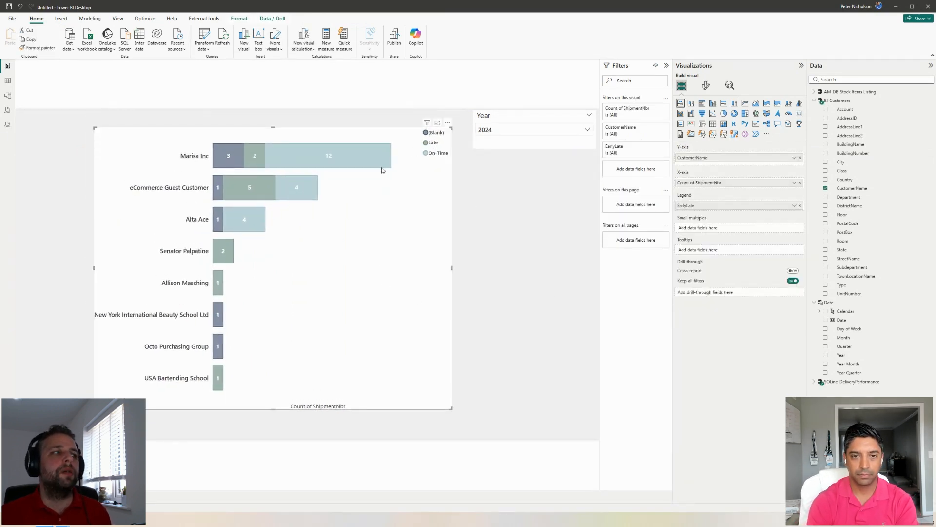
pyautogui.moveTo(228, 156)
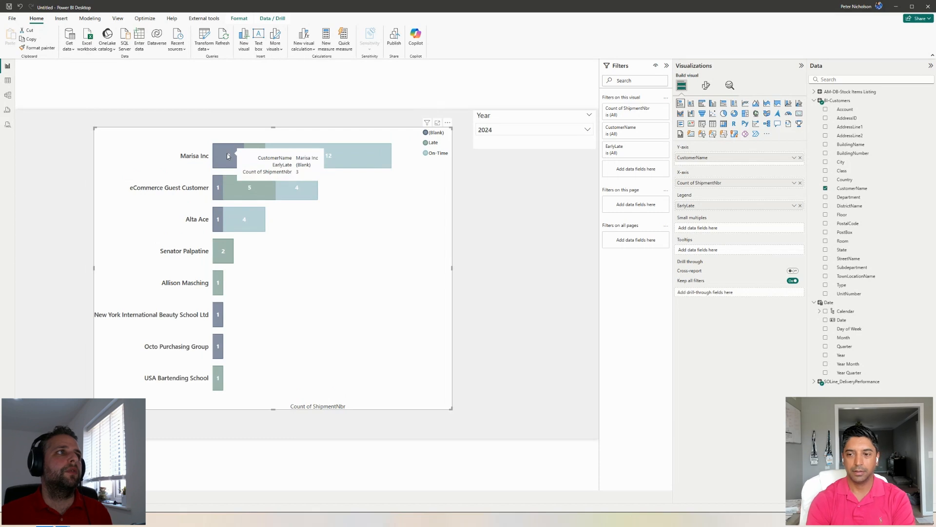
pyautogui.moveTo(350, 241); pyautogui.dragTo(380, 270)
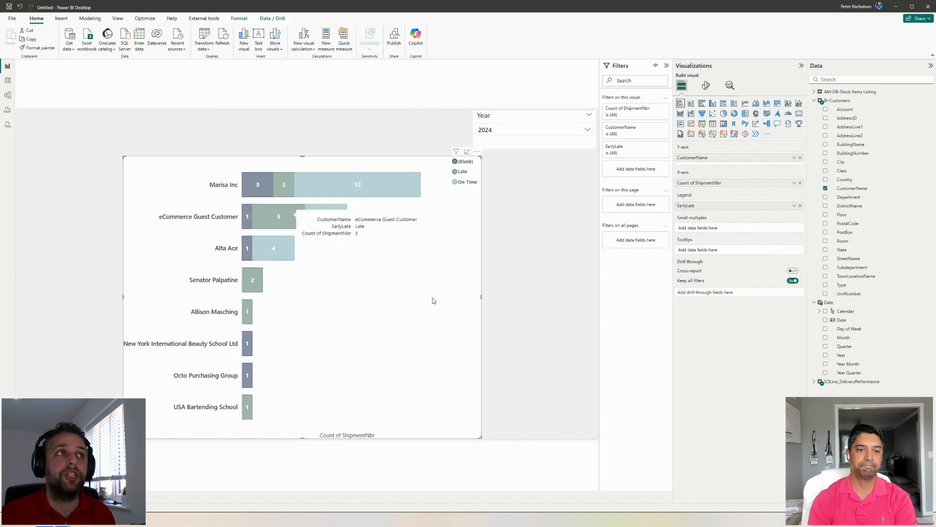
pyautogui.moveTo(435, 299); pyautogui.dragTo(428, 299)
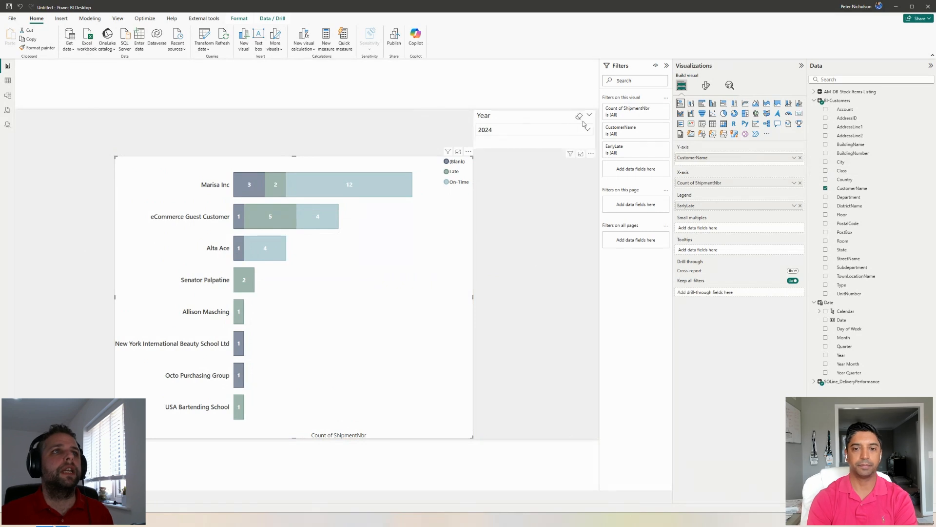
# Add a slicer to the report page using the Status field from the SOLine_DeliveryPerformance table
pyautogui.click(585, 194)
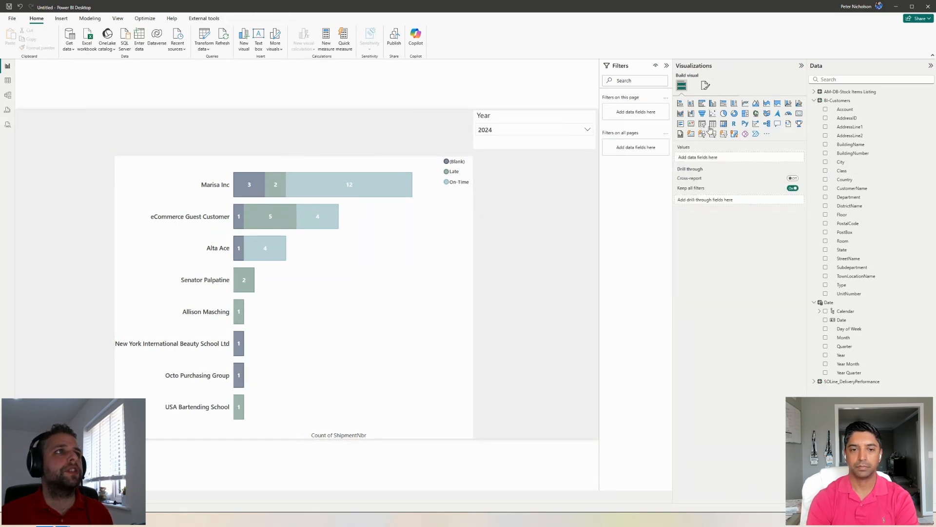
pyautogui.click(702, 124)
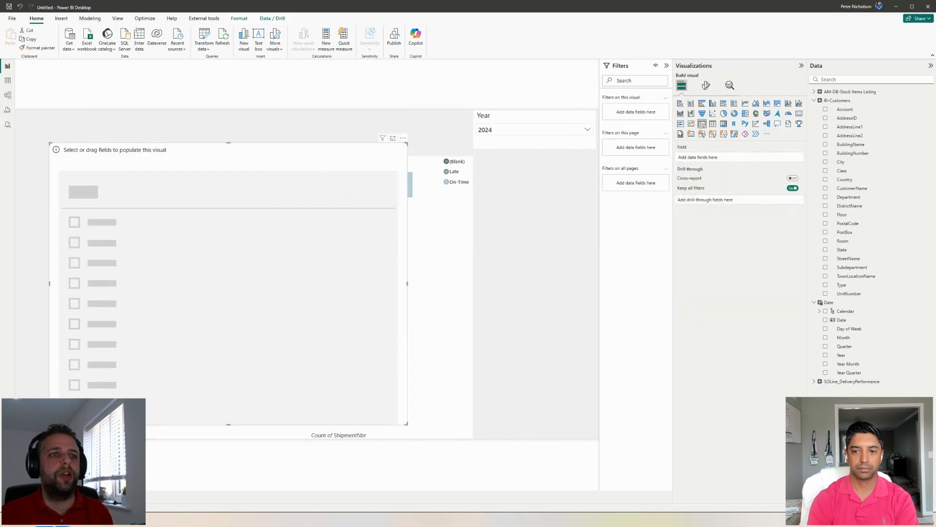
pyautogui.click(814, 381)
pyautogui.scroll(-5, 849, 292)
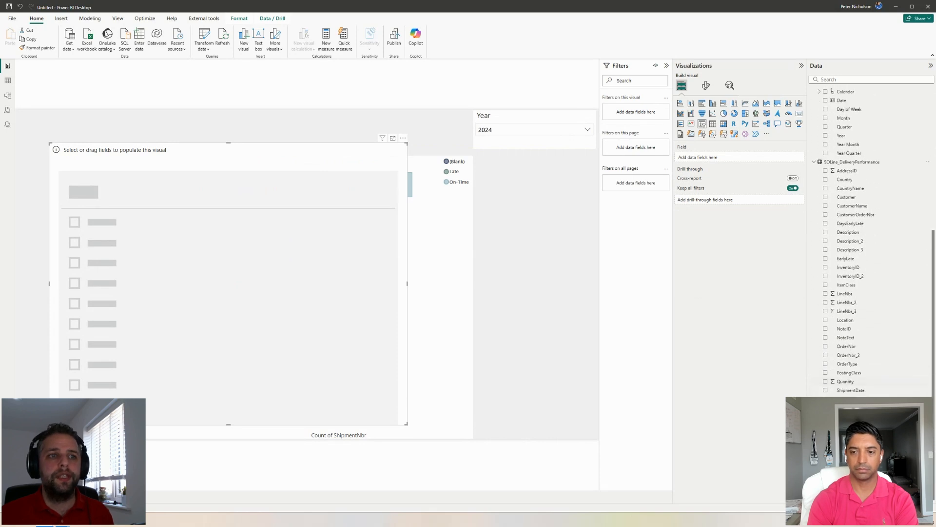
pyautogui.click(826, 417)
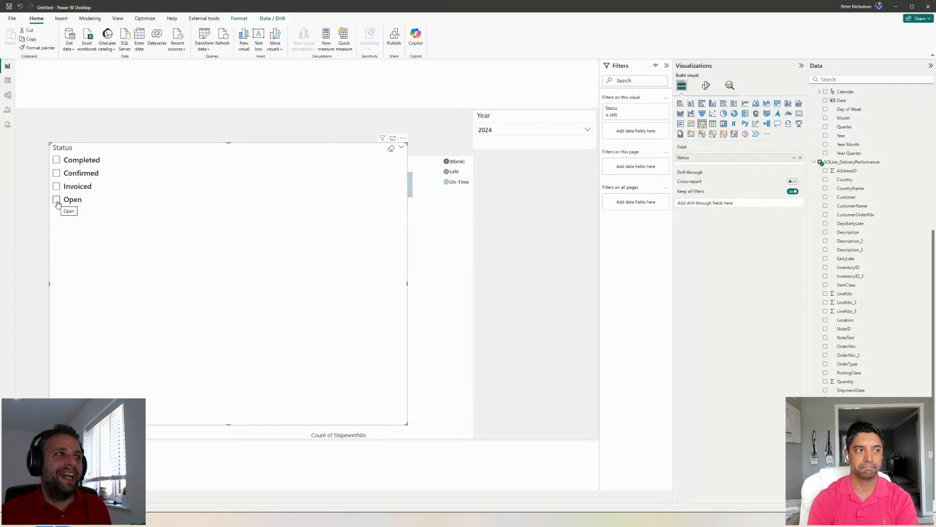
# Filter the report page to the Completed, Confirmed and Invoiced statuses with the Status slicer
pyautogui.click(56, 160)
pyautogui.click(56, 173)
pyautogui.click(57, 186)
pyautogui.keyDown('ctrl'); pyautogui.click(56, 173); pyautogui.keyUp('ctrl')
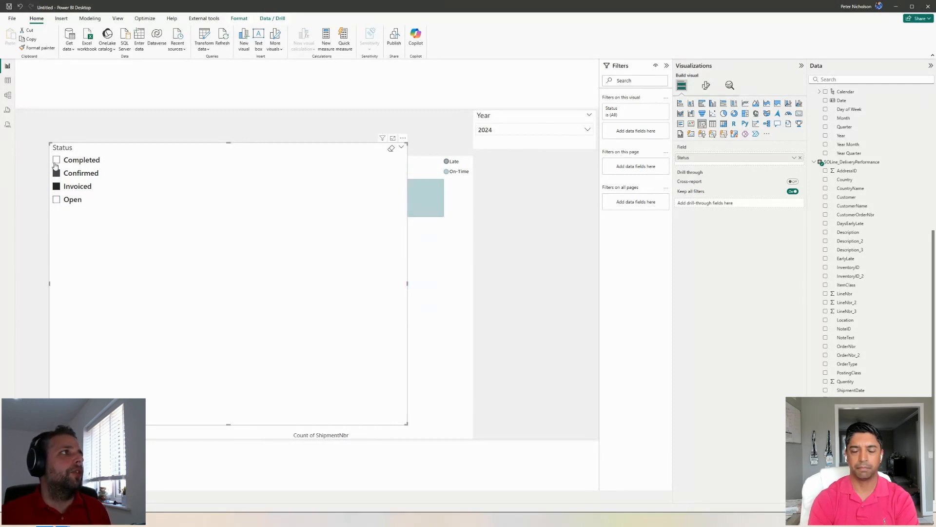
pyautogui.keyDown('ctrl'); pyautogui.click(57, 160); pyautogui.keyUp('ctrl')
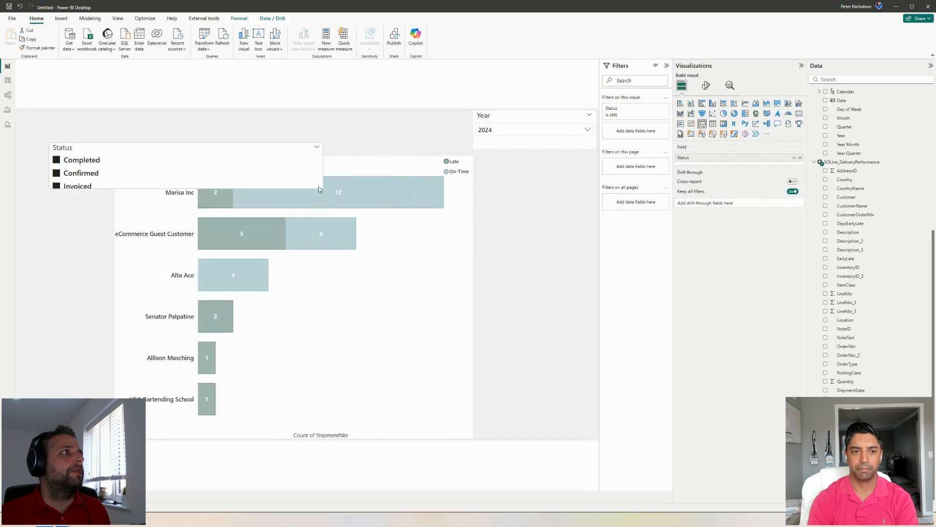
# Shrink the Status slicer into the report page's upper-left corner and move the bar chart slightly up beside it
pyautogui.moveTo(148, 179); pyautogui.dragTo(107, 153)
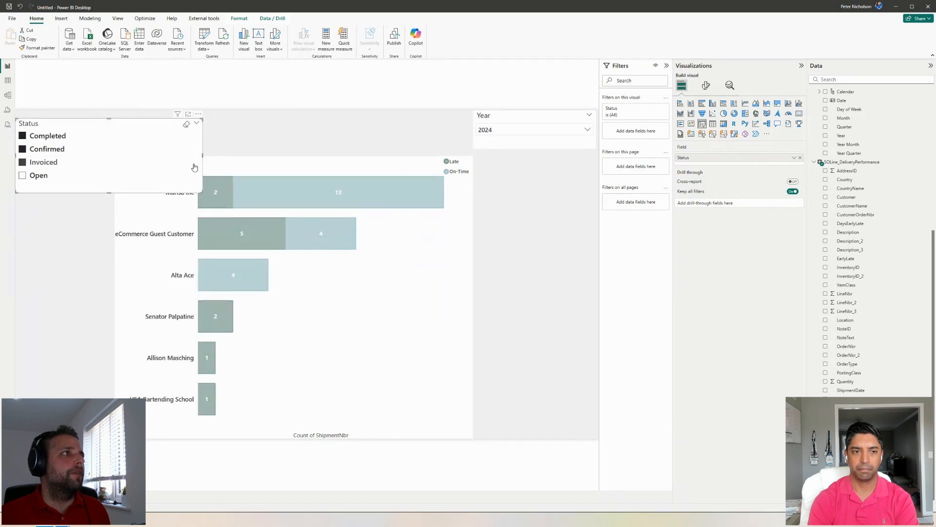
pyautogui.moveTo(204, 157); pyautogui.dragTo(76, 172)
pyautogui.moveTo(397, 348); pyautogui.dragTo(392, 328)
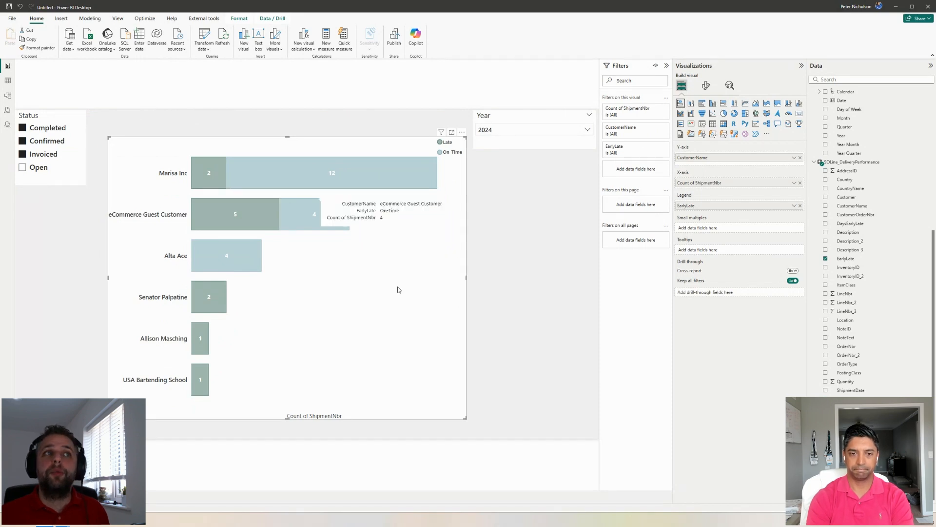
# Set the bar color of the chart's Late series to the salmon theme color
pyautogui.click(711, 88)
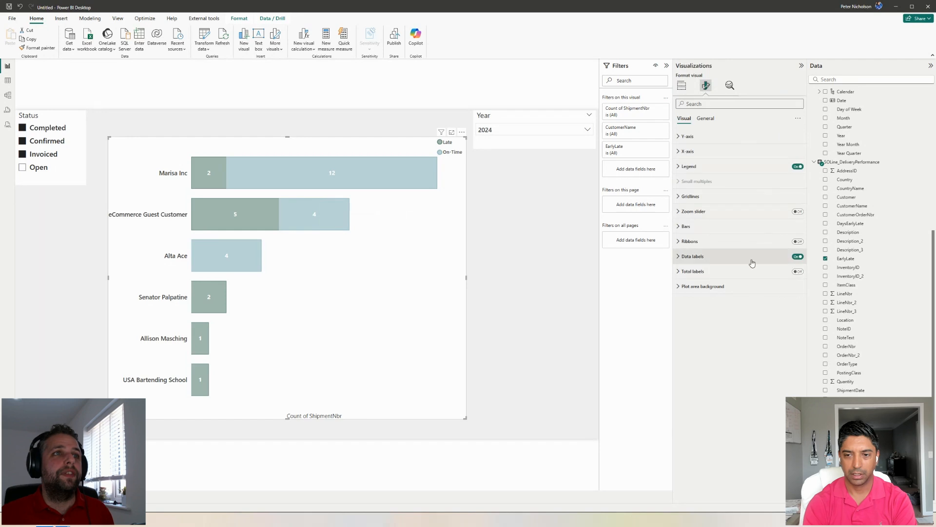
pyautogui.click(685, 226)
pyautogui.click(705, 266)
pyautogui.click(706, 278)
pyautogui.click(694, 299)
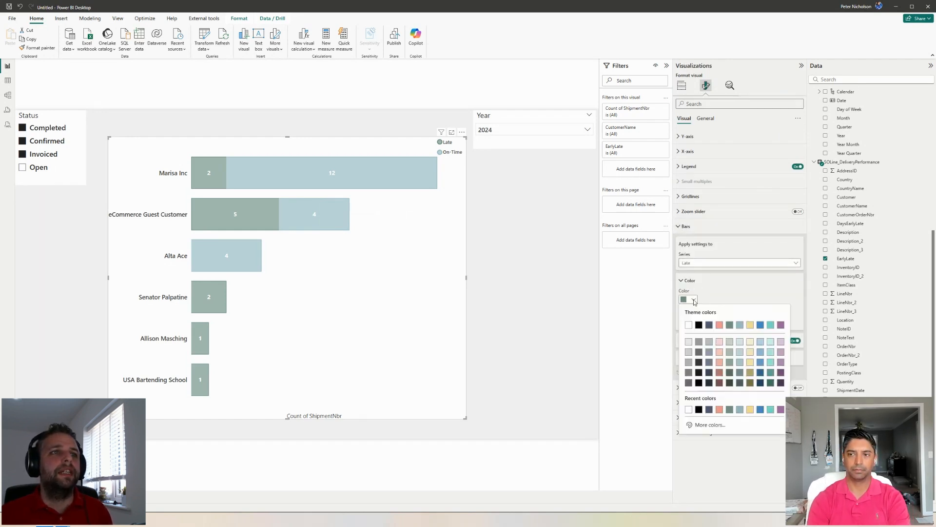
pyautogui.click(719, 325)
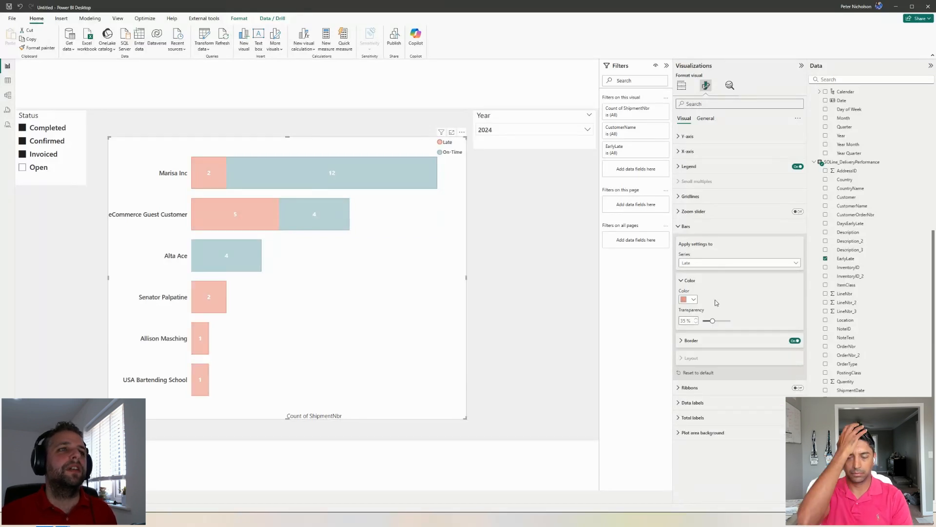
# Set the bar color of the chart's On-Time series to the green theme color
pyautogui.click(715, 264)
pyautogui.click(702, 289)
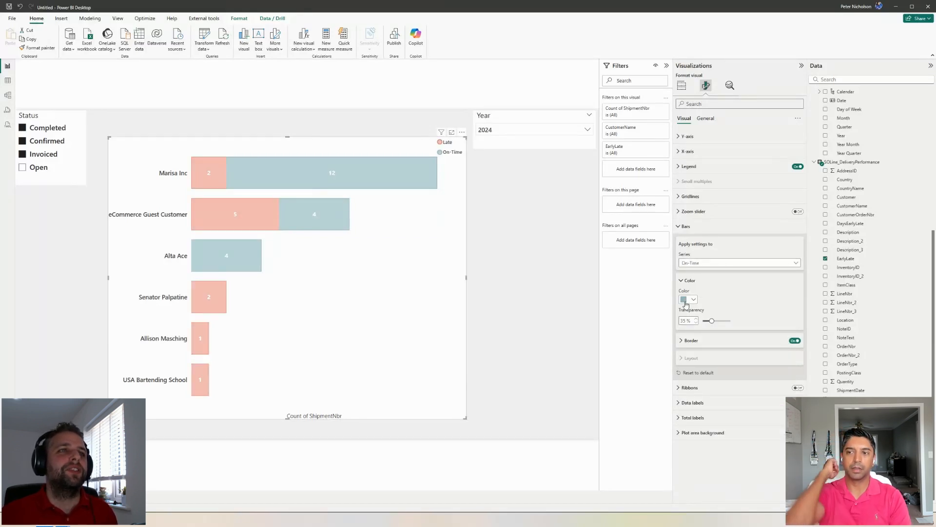
pyautogui.click(690, 300)
pyautogui.click(731, 326)
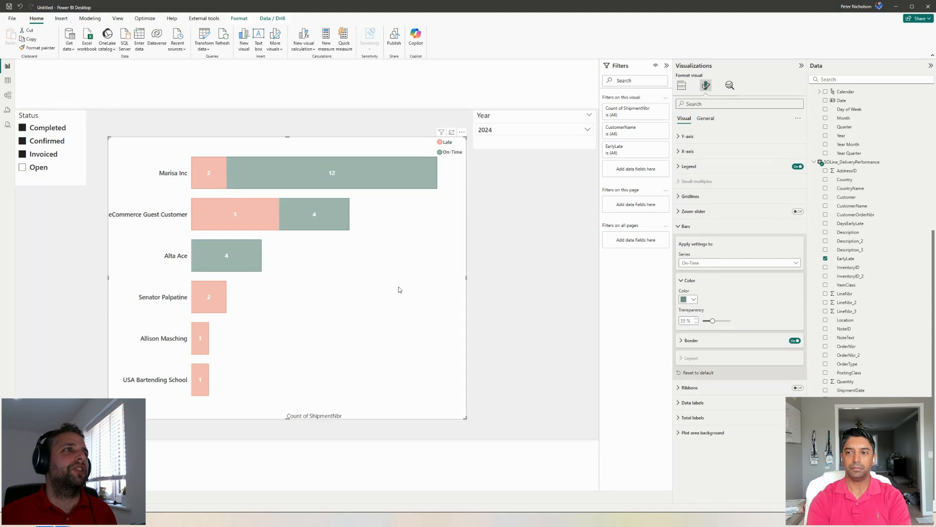
# Reduce the bar chart's width and height, reposition it between the two slicers, and collapse the SOLine_DeliveryPerformance field list
pyautogui.moveTo(402, 287); pyautogui.dragTo(409, 292)
pyautogui.moveTo(472, 285); pyautogui.dragTo(407, 283)
pyautogui.moveTo(260, 422); pyautogui.dragTo(260, 321)
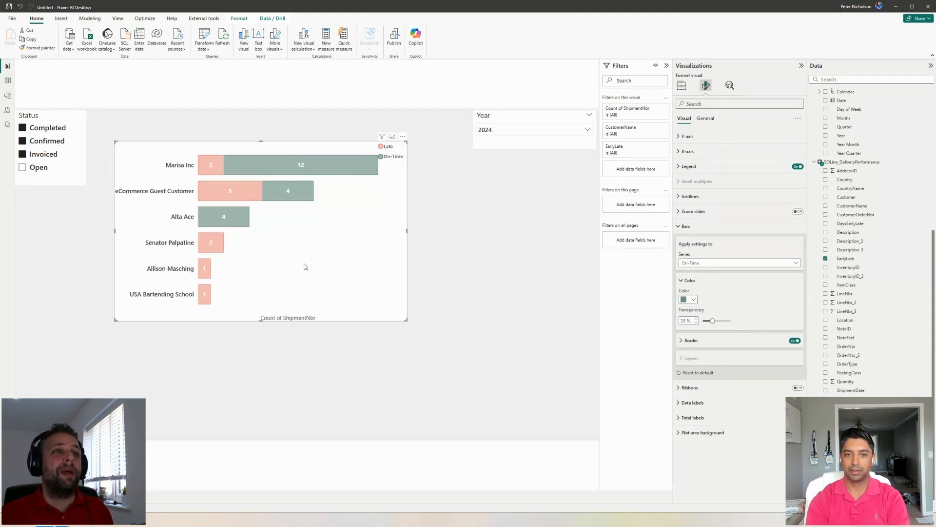
pyautogui.moveTo(306, 250); pyautogui.dragTo(310, 244)
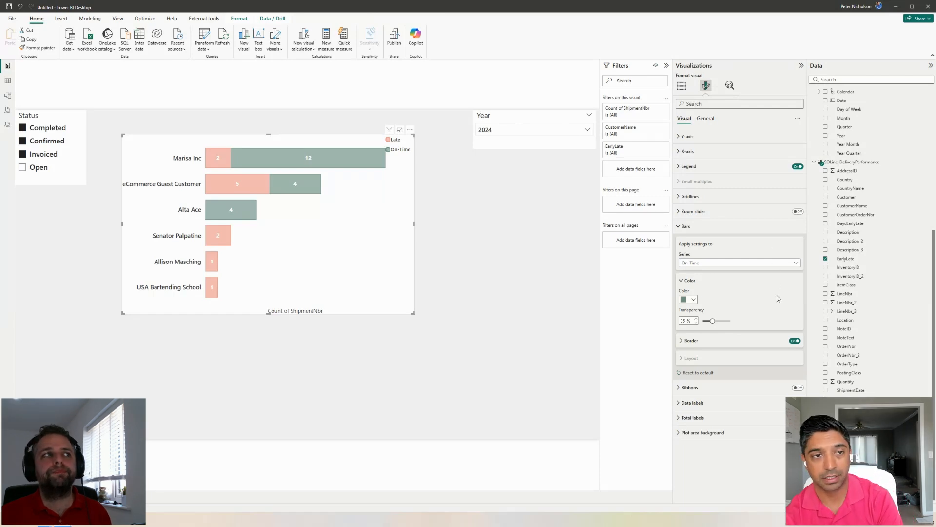
pyautogui.moveTo(329, 140); pyautogui.dragTo(329, 148)
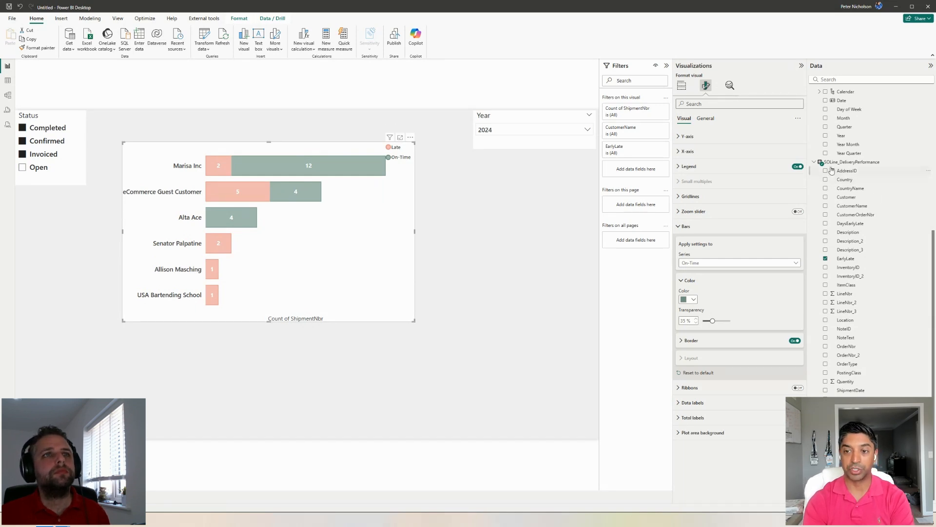
pyautogui.click(814, 162)
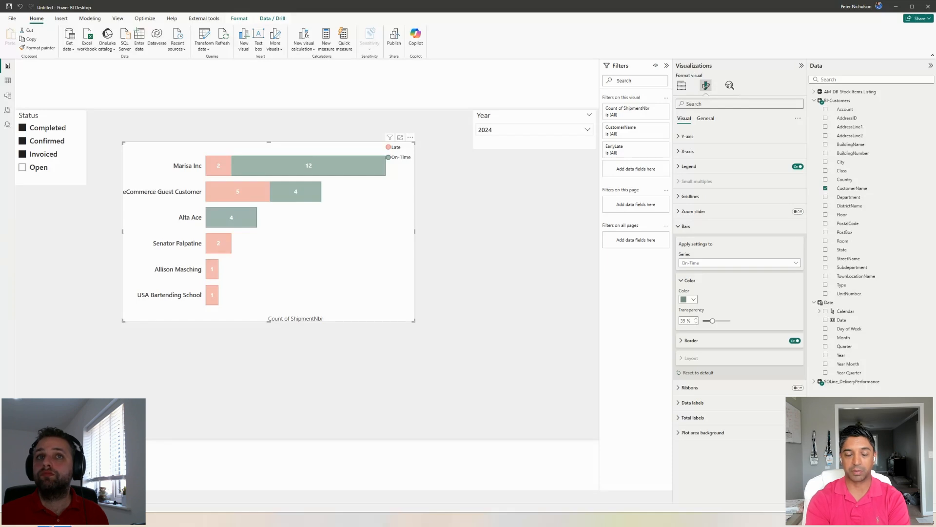
pyautogui.moveTo(340, 234); pyautogui.dragTo(341, 241)
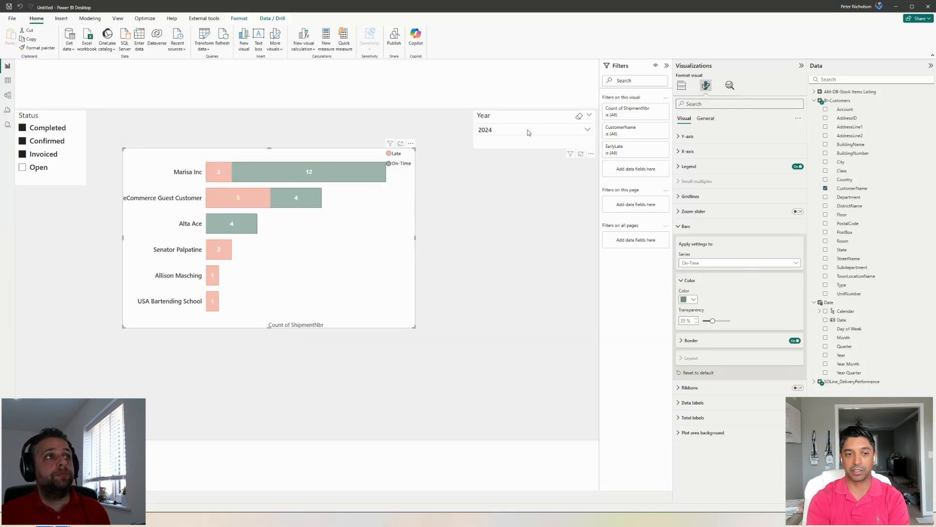
# Add two more years to the Year slicer's selection and collapse its list
pyautogui.click(529, 130)
pyautogui.scroll(-3, 510, 221)
pyautogui.keyDown('ctrl'); pyautogui.click(487, 194); pyautogui.keyUp('ctrl')
pyautogui.keyDown('ctrl'); pyautogui.click(484, 220); pyautogui.keyUp('ctrl')
pyautogui.click(358, 265)
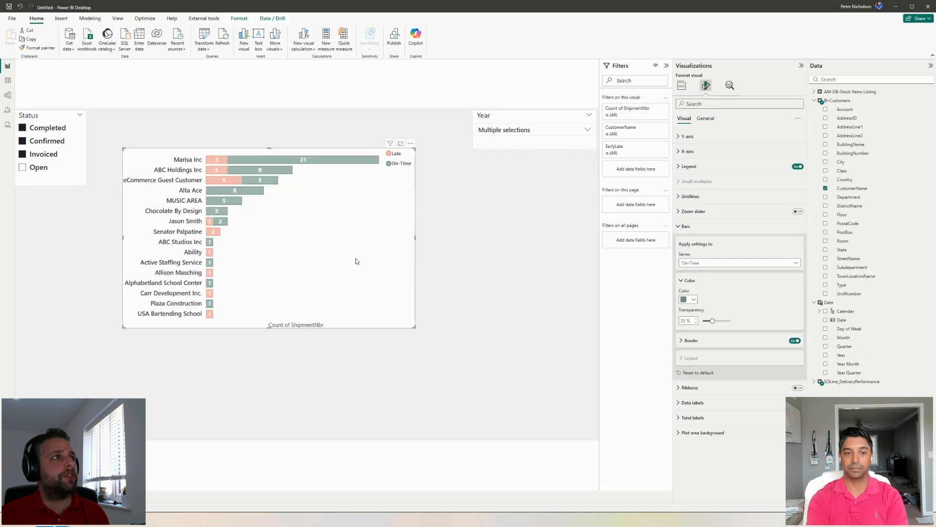
# Make the bar chart taller, reposition it between the Status and Year slicers, and deselect it
pyautogui.moveTo(358, 239); pyautogui.dragTo(347, 212)
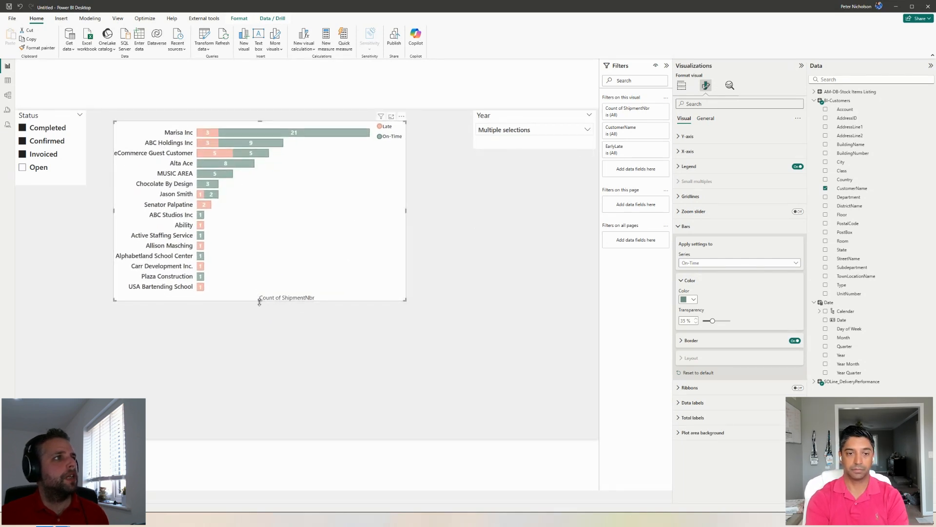
pyautogui.moveTo(260, 301); pyautogui.dragTo(260, 392)
pyautogui.moveTo(281, 354); pyautogui.dragTo(291, 367)
pyautogui.click(438, 242)
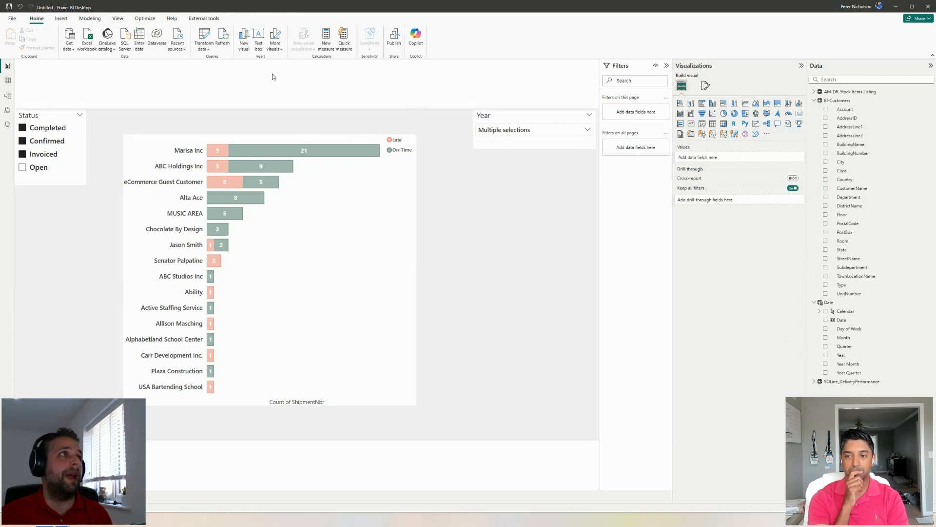
# Start a new fields parameter and name it OnTimeParameter
pyautogui.click(90, 18)
pyautogui.click(209, 51)
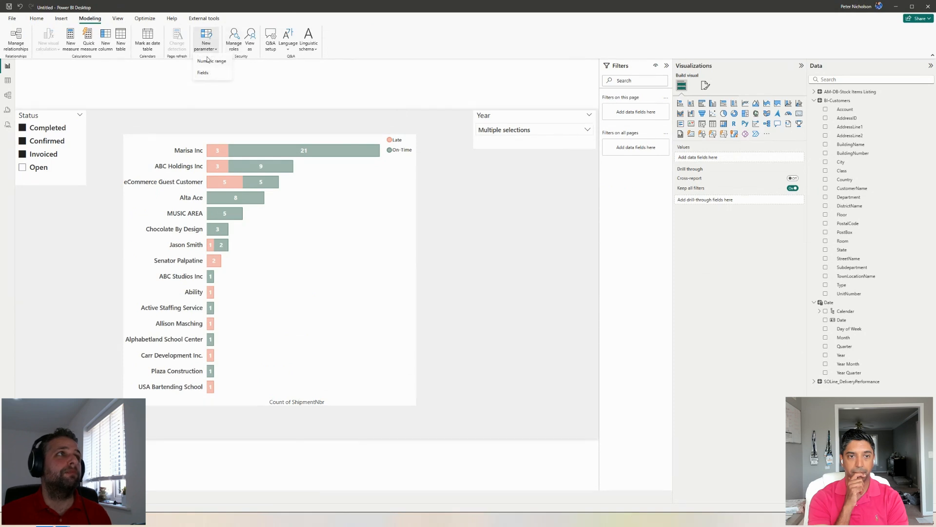
pyautogui.click(204, 73)
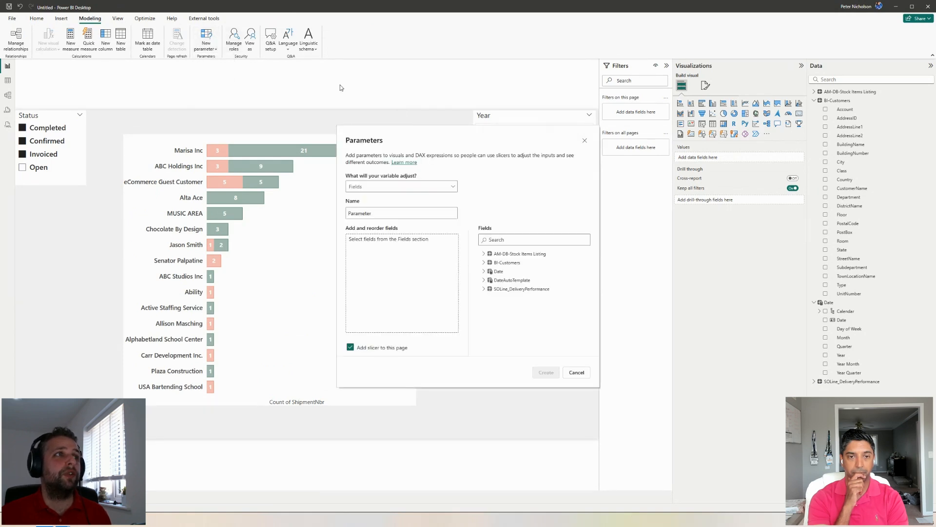
pyautogui.click(390, 216)
pyautogui.moveTo(390, 215); pyautogui.dragTo(344, 213)
pyautogui.write('OnTimeParameter')
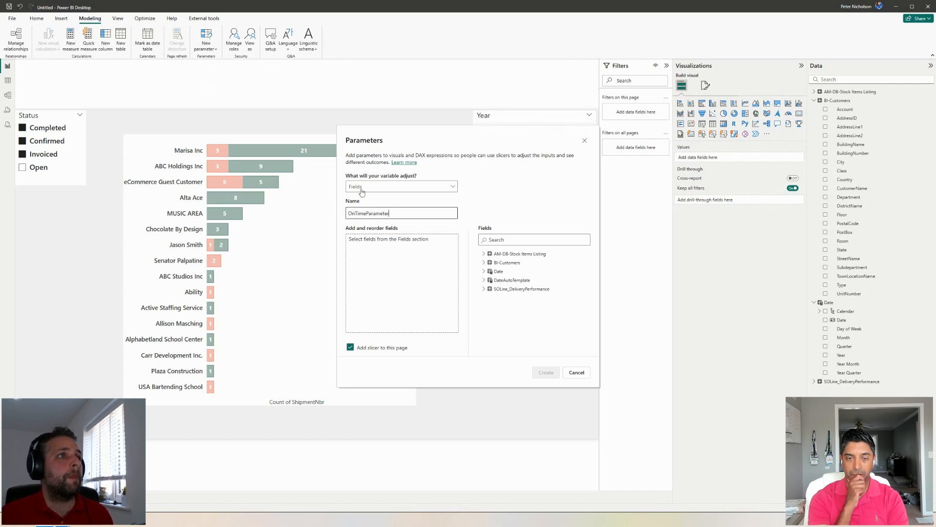
# Include the CustomerName field from the BI-Customers table in the parameter
pyautogui.click(484, 263)
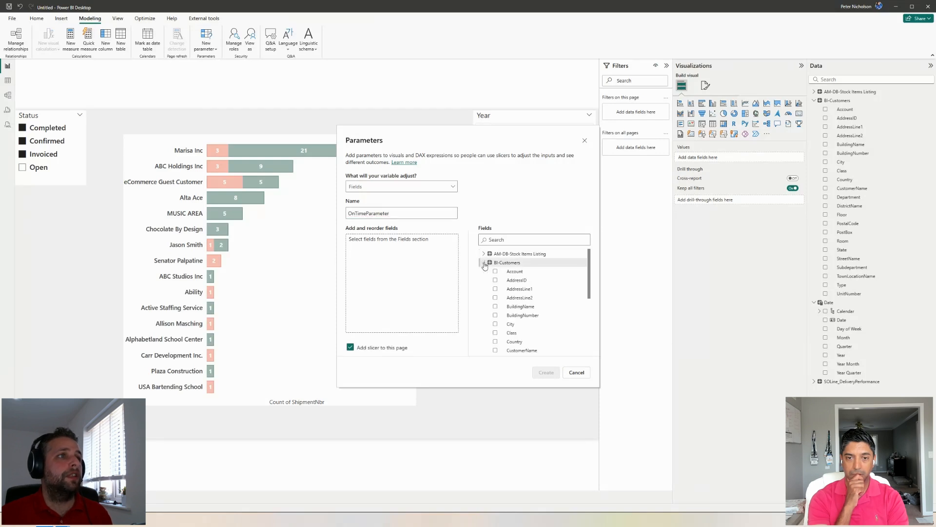
pyautogui.scroll(-2, 511, 312)
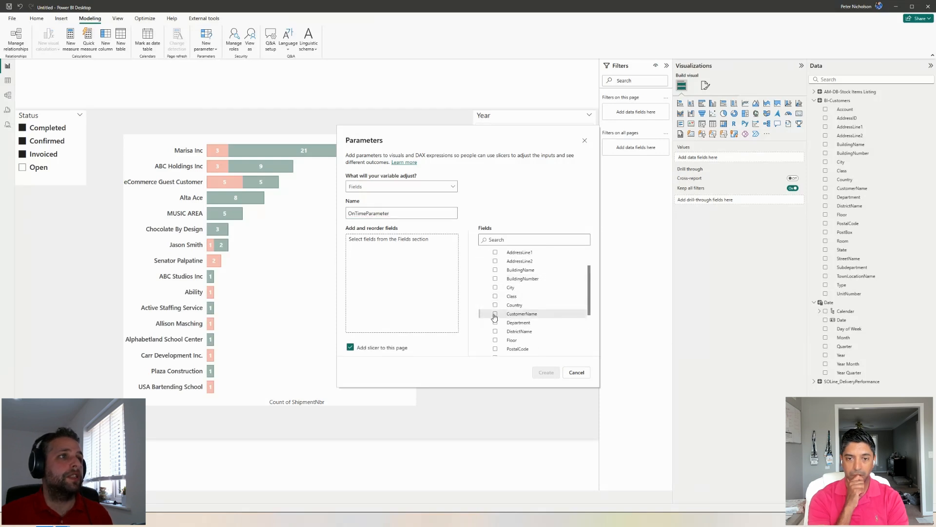
pyautogui.click(495, 314)
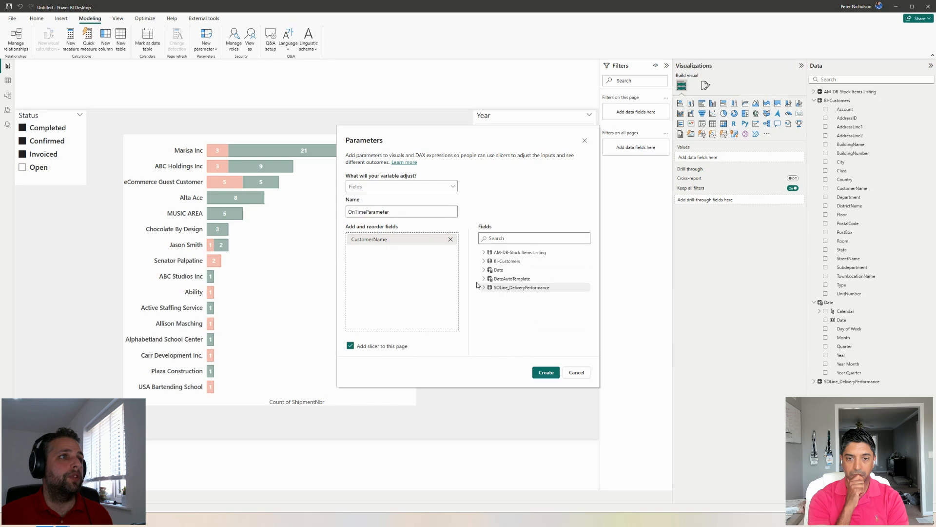
# Include Description_2 from the AM-DB-Stock Items Listing table in the parameter and create it with a slicer on the page
pyautogui.click(484, 261)
pyautogui.click(484, 253)
pyautogui.scroll(-4, 508, 319)
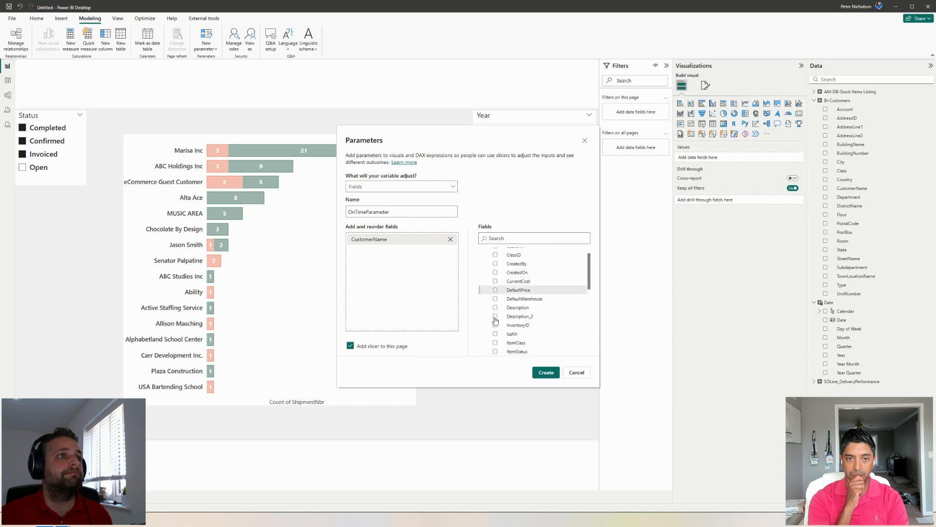
pyautogui.scroll(-5, 554, 305)
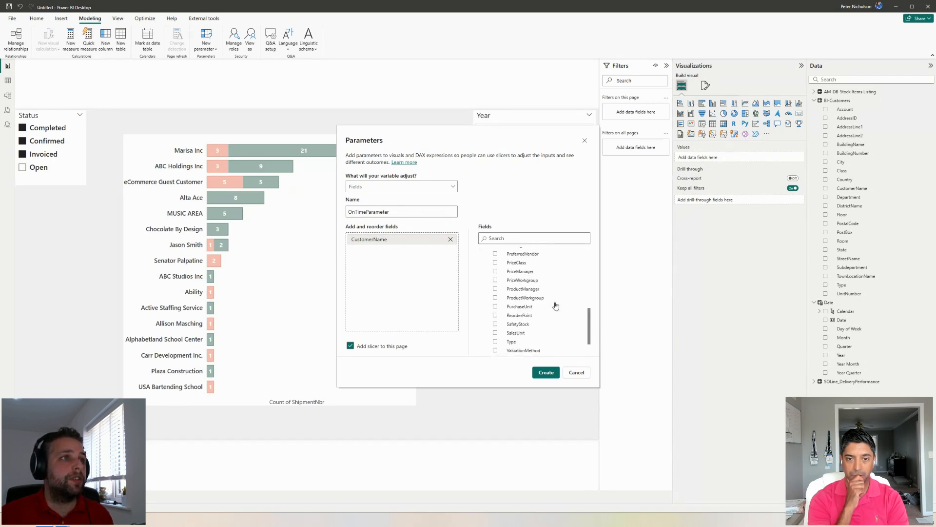
pyautogui.scroll(5, 556, 309)
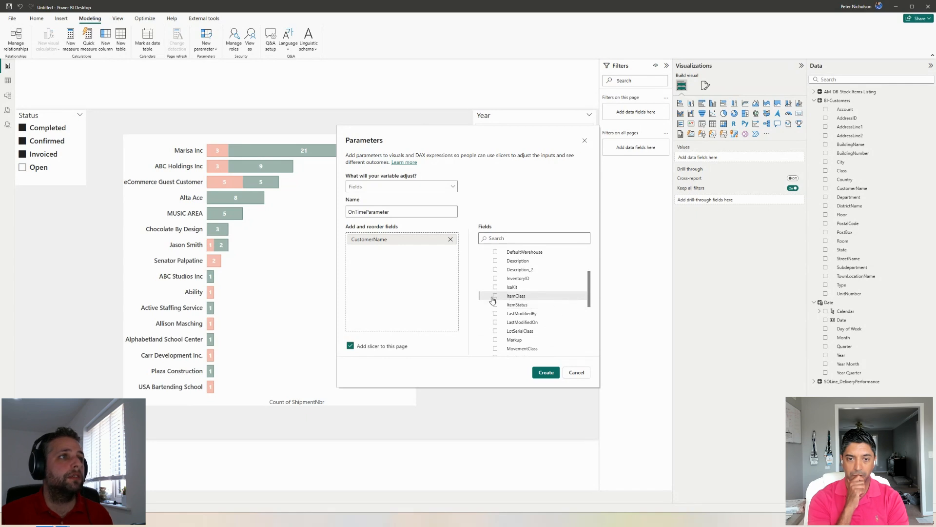
pyautogui.click(496, 270)
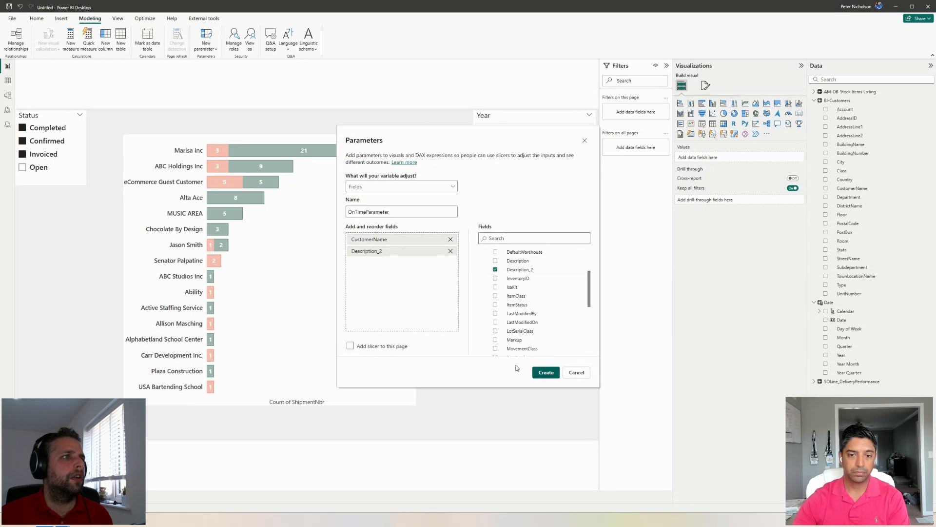
pyautogui.click(546, 374)
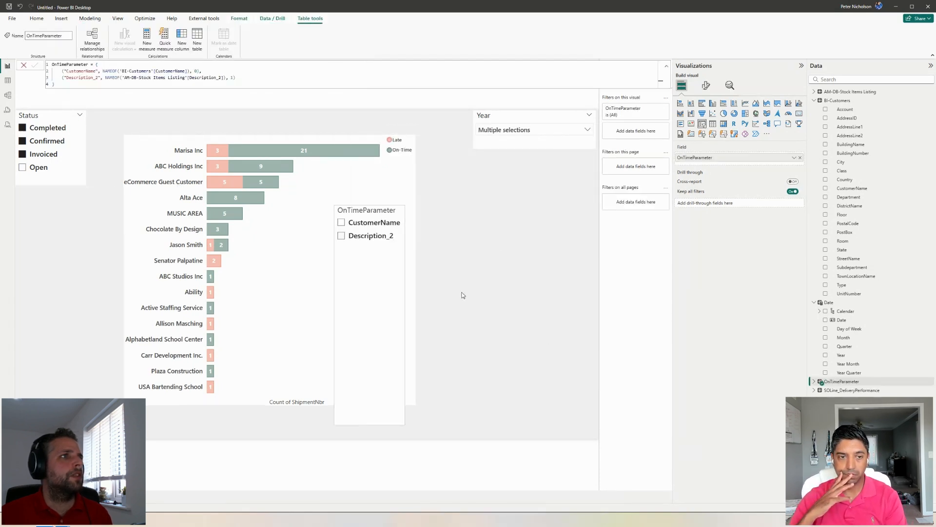
# Move the OnTimeParameter slicer below the Year slicer, resize it to a small box, and select the bar chart
pyautogui.click(352, 252)
pyautogui.click(504, 215)
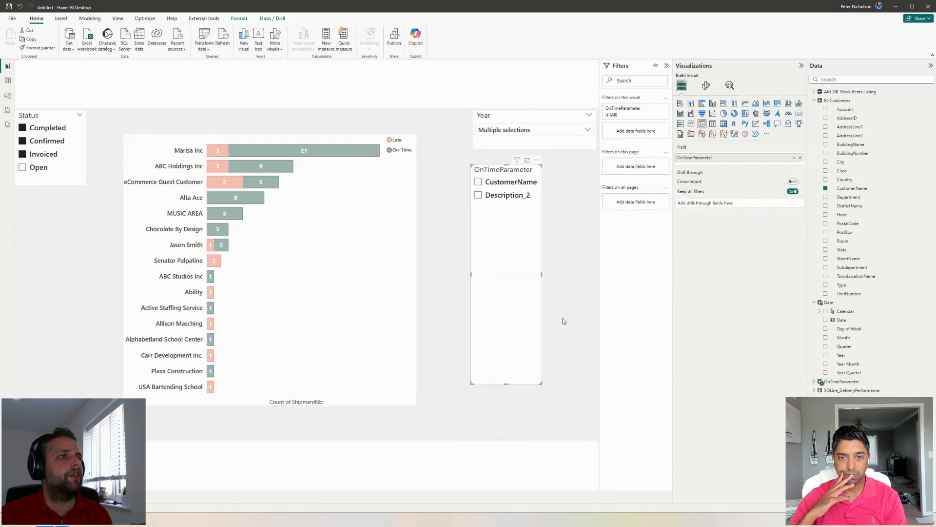
pyautogui.moveTo(541, 383); pyautogui.dragTo(531, 234)
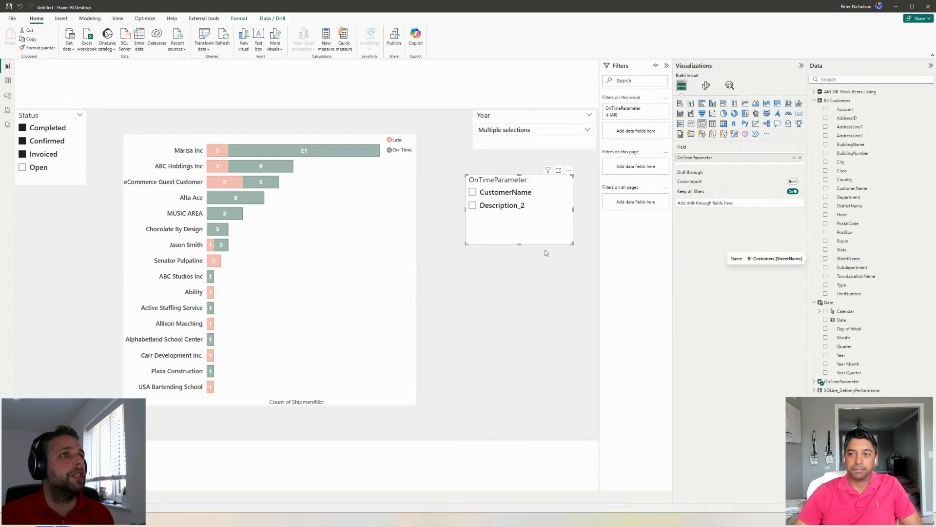
pyautogui.click(371, 259)
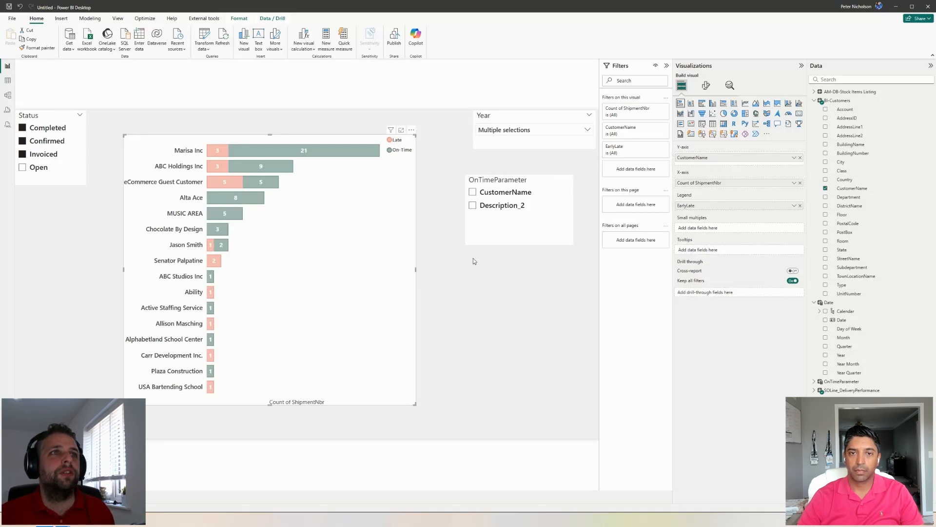
# Replace CustomerName on the bar chart's Y-axis with the OnTimeParameter field
pyautogui.click(800, 157)
pyautogui.click(814, 381)
pyautogui.moveTo(851, 392); pyautogui.dragTo(738, 159)
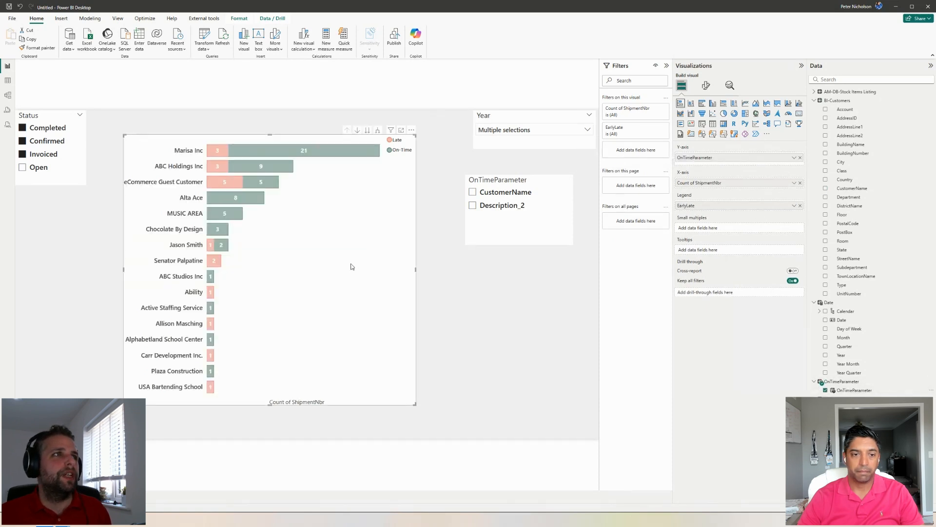
# Test the OnTimeParameter slicer with CustomerName, switch it to Description_2, and reposition the bar chart slightly
pyautogui.click(473, 192)
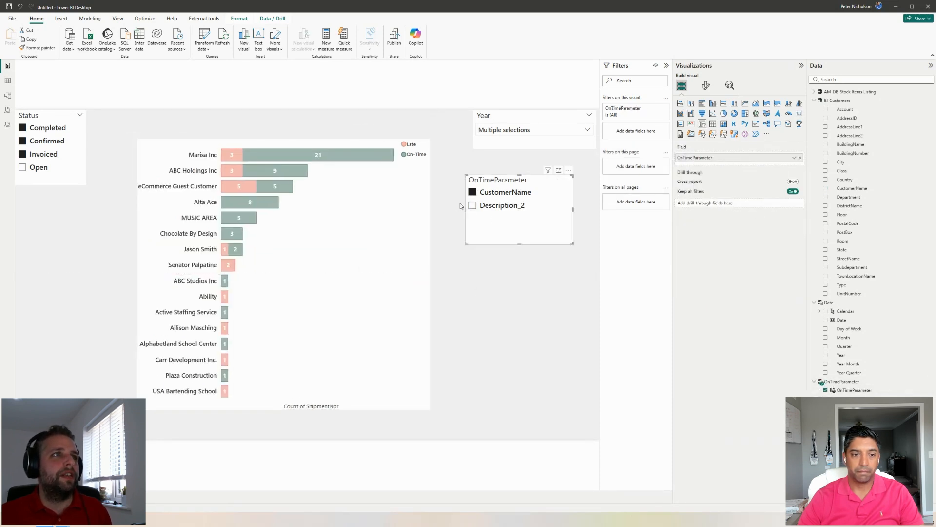
pyautogui.click(473, 205)
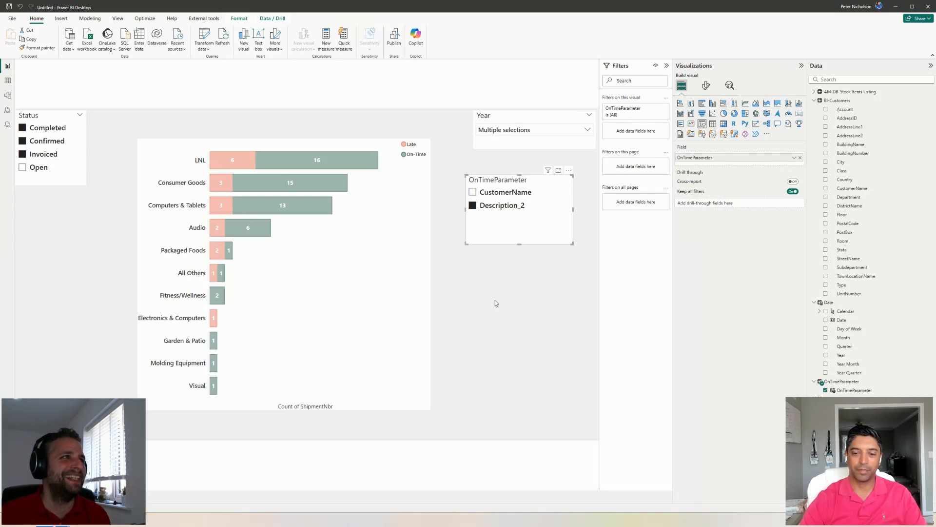
pyautogui.moveTo(317, 276); pyautogui.dragTo(285, 267)
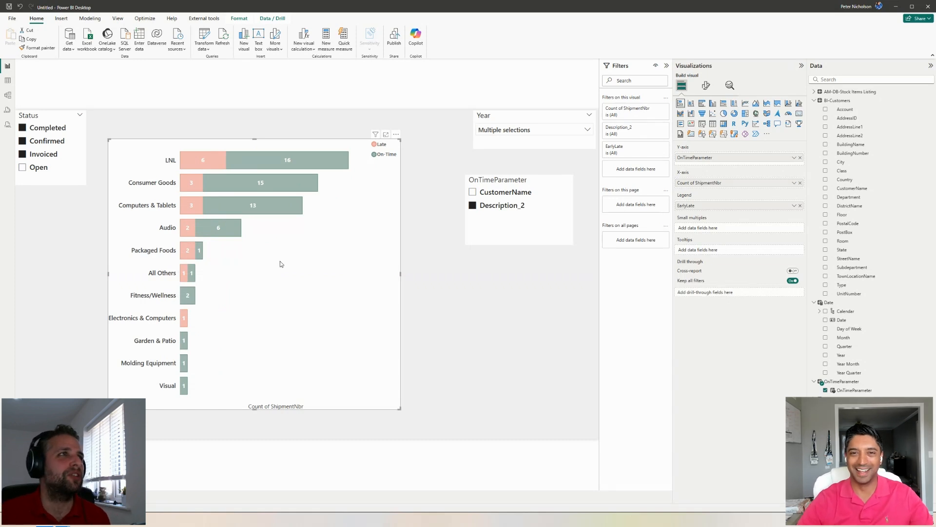
pyautogui.moveTo(286, 267); pyautogui.dragTo(295, 257)
# Open the OnTimeParameter formula and start a third entry labelled "Country" beneath the Description_2 line
pyautogui.click(518, 242)
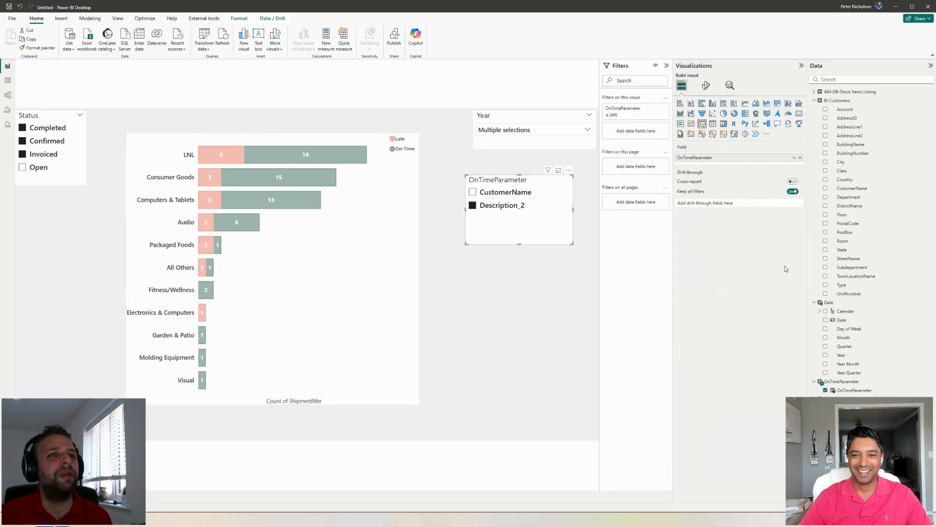
pyautogui.click(850, 390)
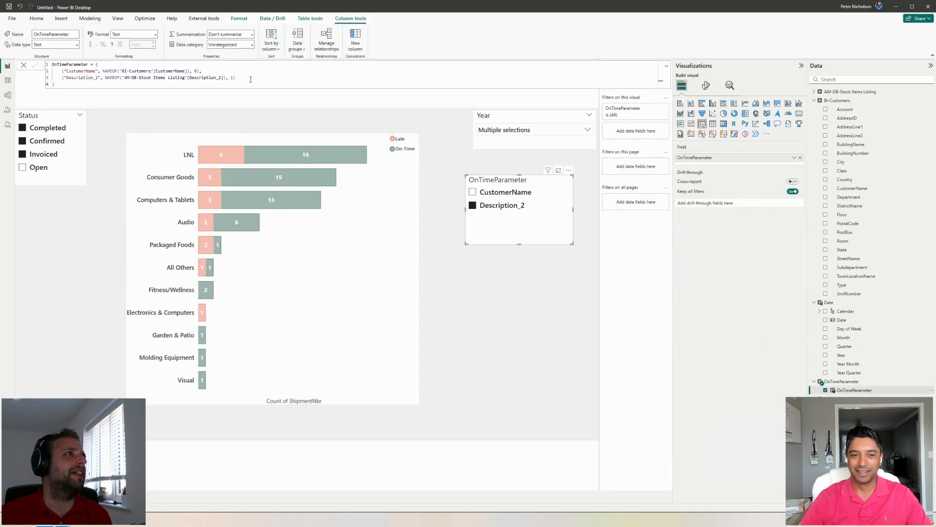
pyautogui.click(249, 79)
pyautogui.hotkey('shift', 'Return')
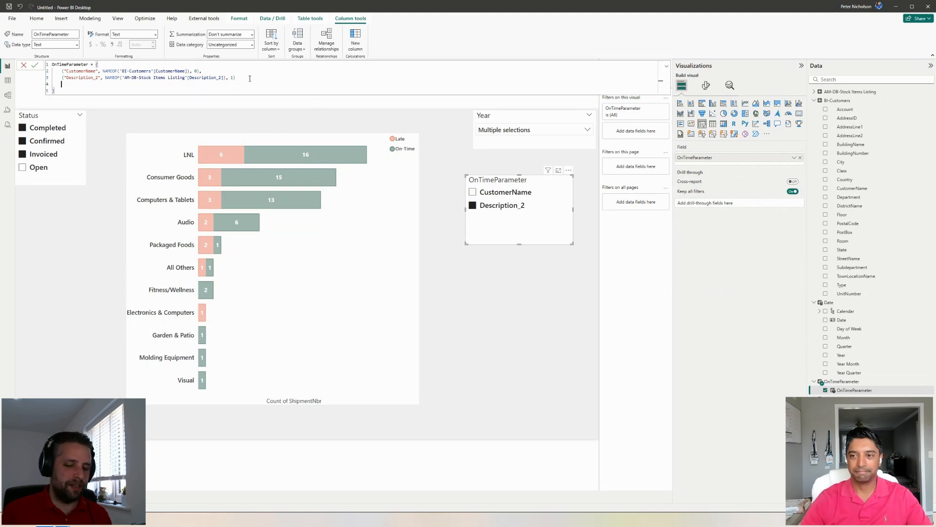
pyautogui.write('("Stat')
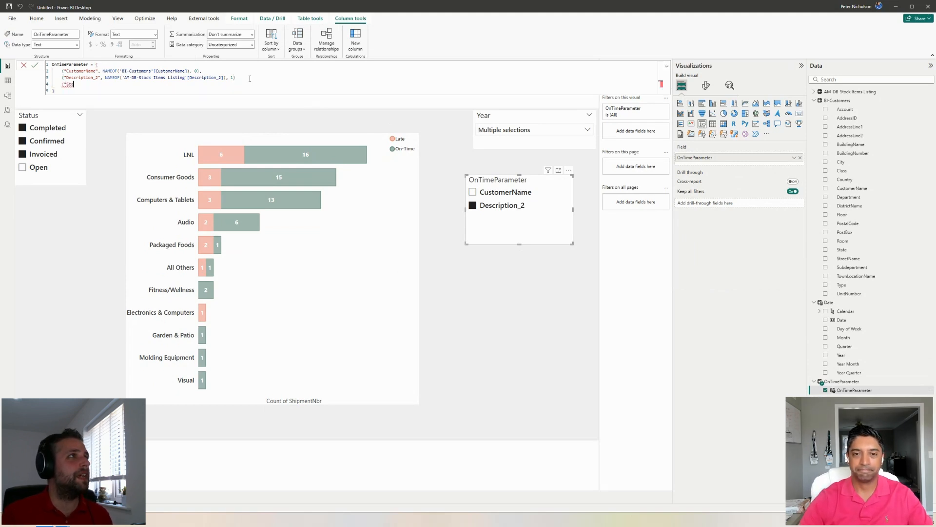
pyautogui.press('BackSpace')
pyautogui.press('BackSpace')
pyautogui.press('BackSpace')
pyautogui.press('BackSpace')
pyautogui.write('Cou')
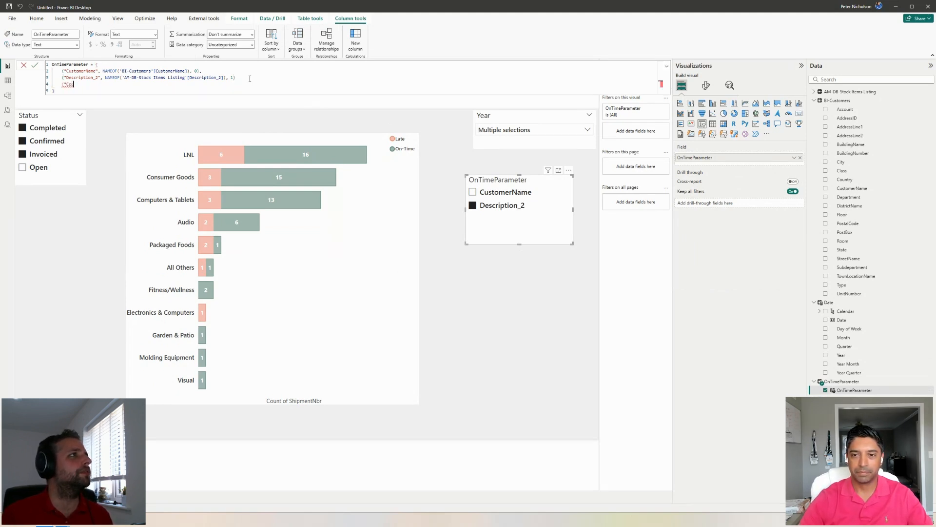
pyautogui.write('ntry"')
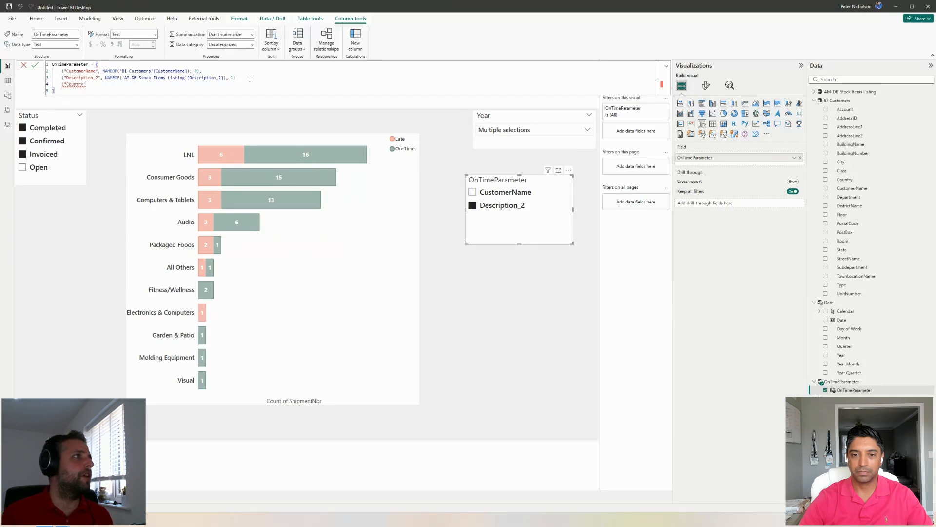
# Complete the Country entry with NAMEOF('BI-Customers'[Country]) and order number 2
pyautogui.write(', N')
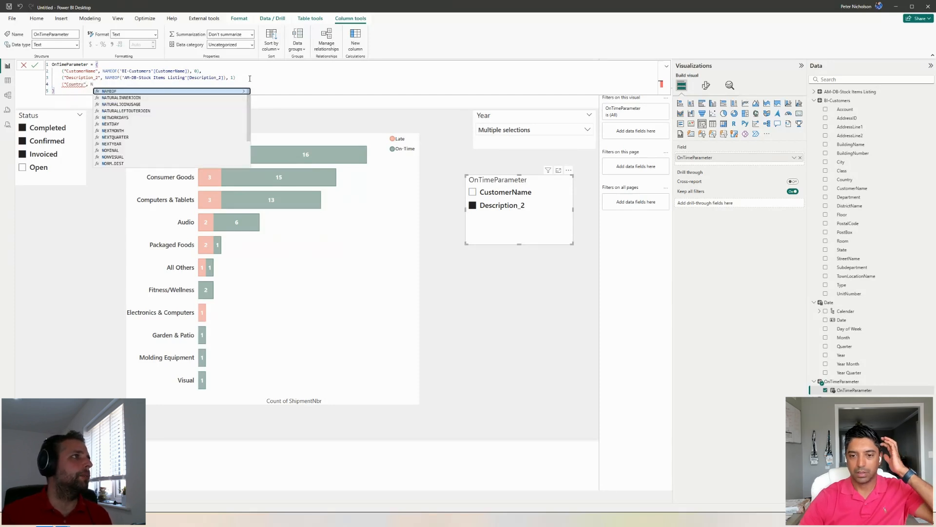
pyautogui.write('AMEOF(count')
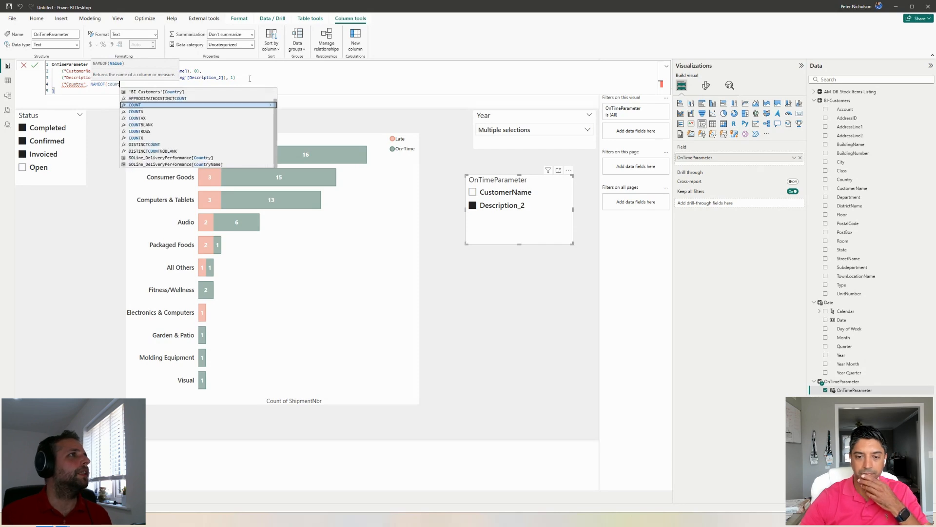
pyautogui.press('Up')
pyautogui.press('Tab')
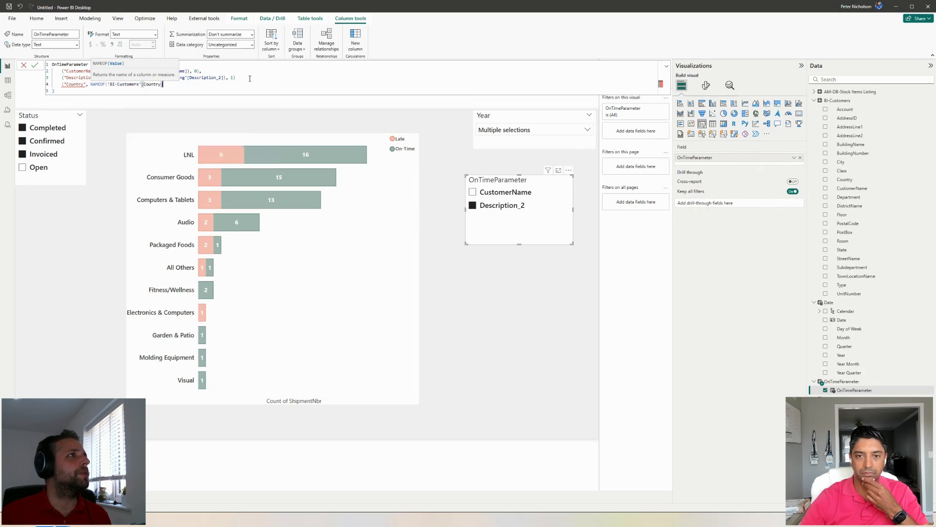
pyautogui.write('),')
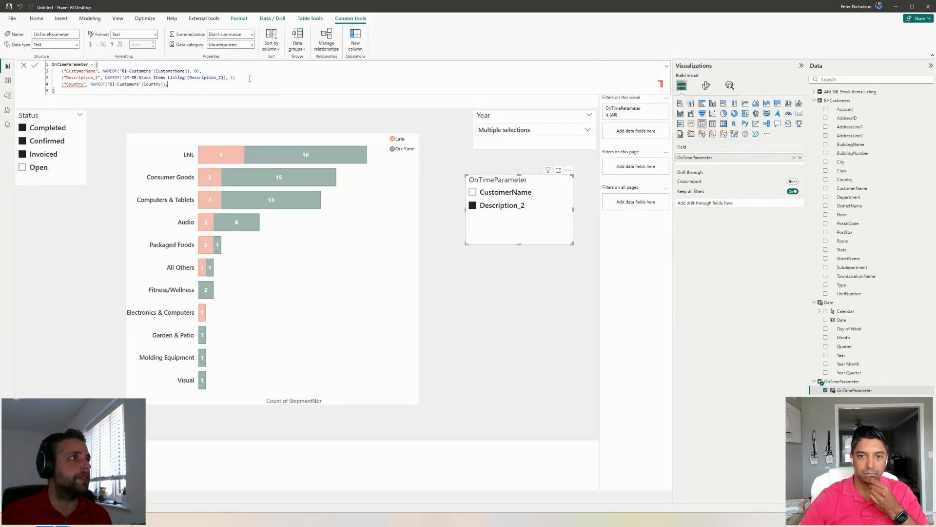
pyautogui.write('2')
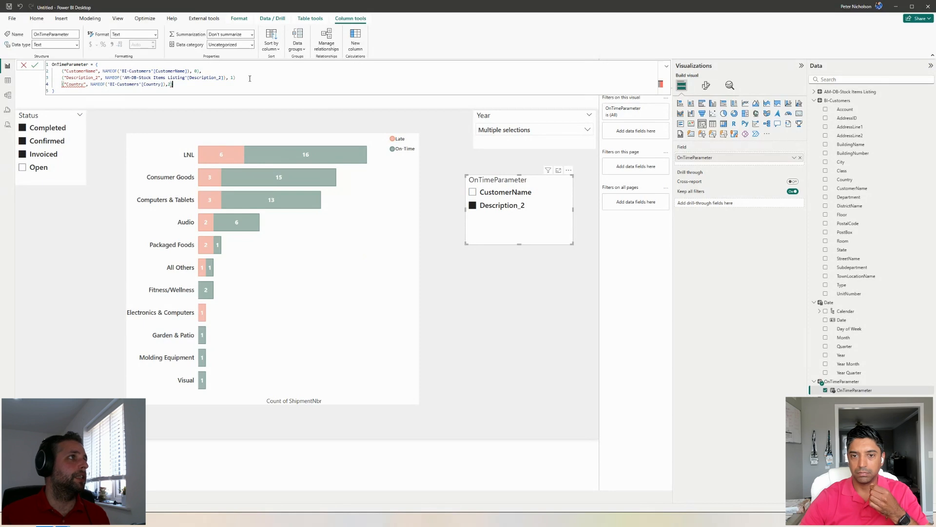
pyautogui.write(')')
# Add the separating comma after the Description_2 entry and commit the OnTimeParameter formula
pyautogui.click(250, 78)
pyautogui.write(',')
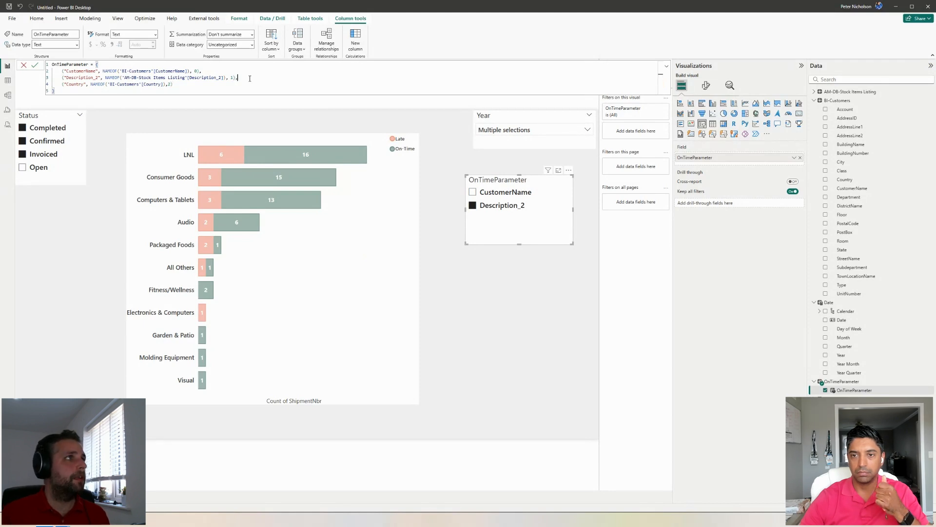
pyautogui.press('Return')
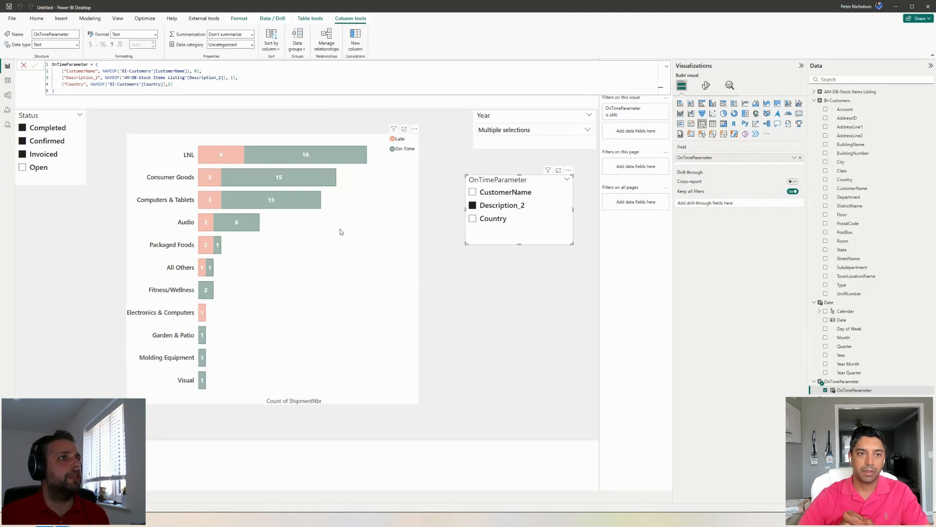
# Shift the bar chart slightly and break it down by Country with the OnTimeParameter slicer
pyautogui.moveTo(341, 229); pyautogui.dragTo(351, 219)
pyautogui.click(472, 219)
pyautogui.click(360, 354)
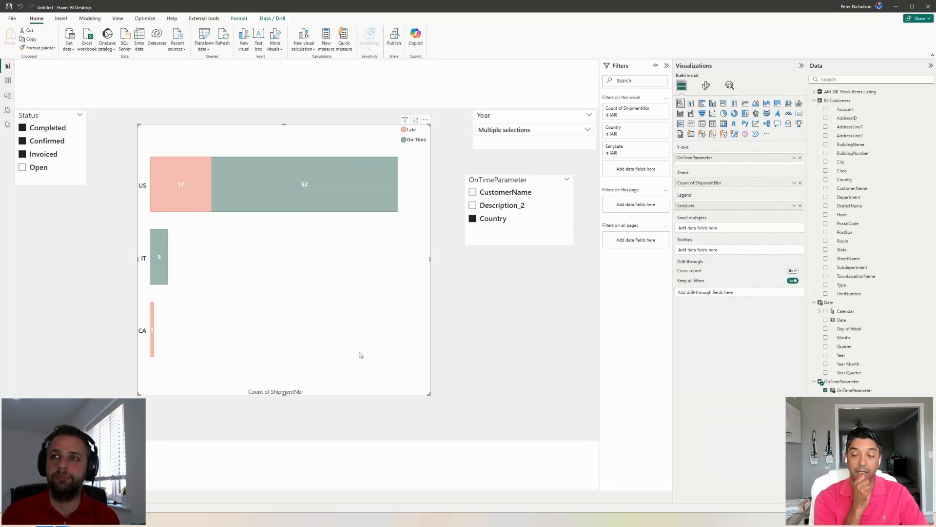
# Set the OnTimeParameter slicer back to Description_2 and adjust the bar chart's position on the page
pyautogui.moveTo(307, 301); pyautogui.dragTo(318, 303)
pyautogui.click(471, 207)
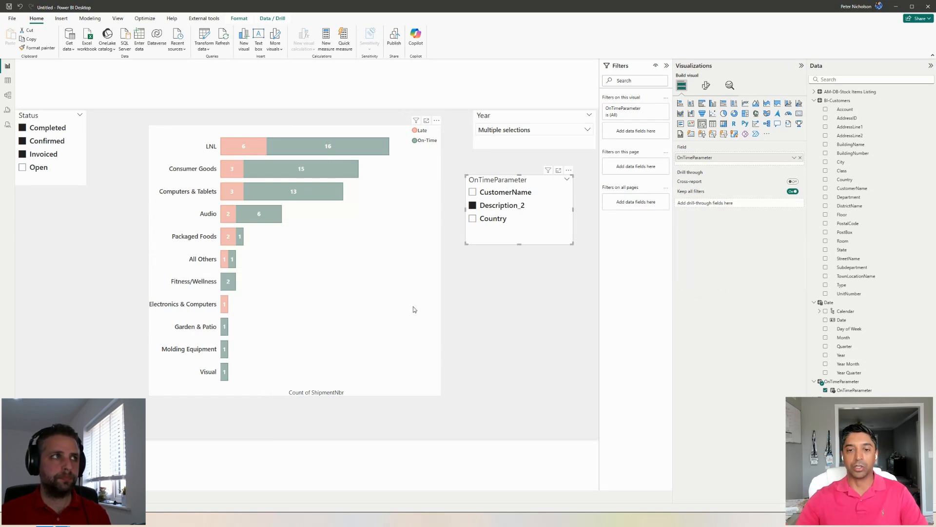
pyautogui.moveTo(415, 303); pyautogui.dragTo(408, 304)
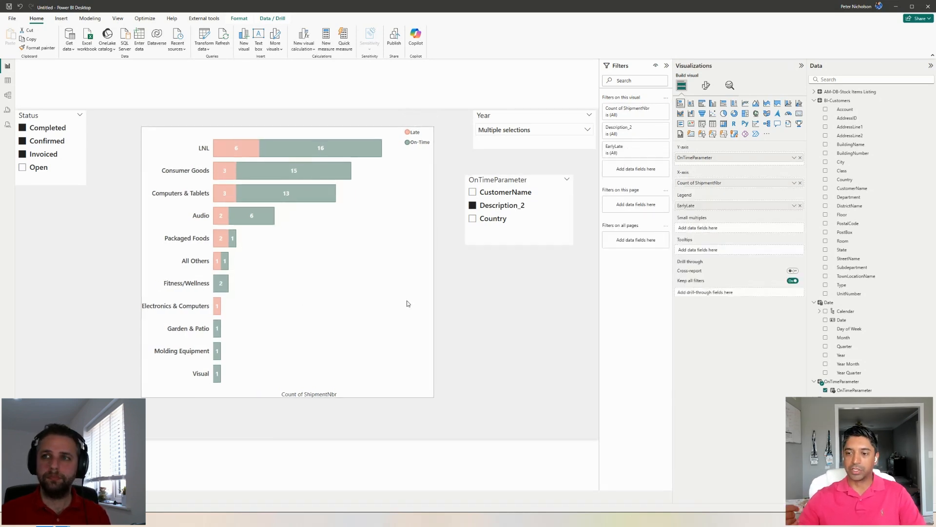